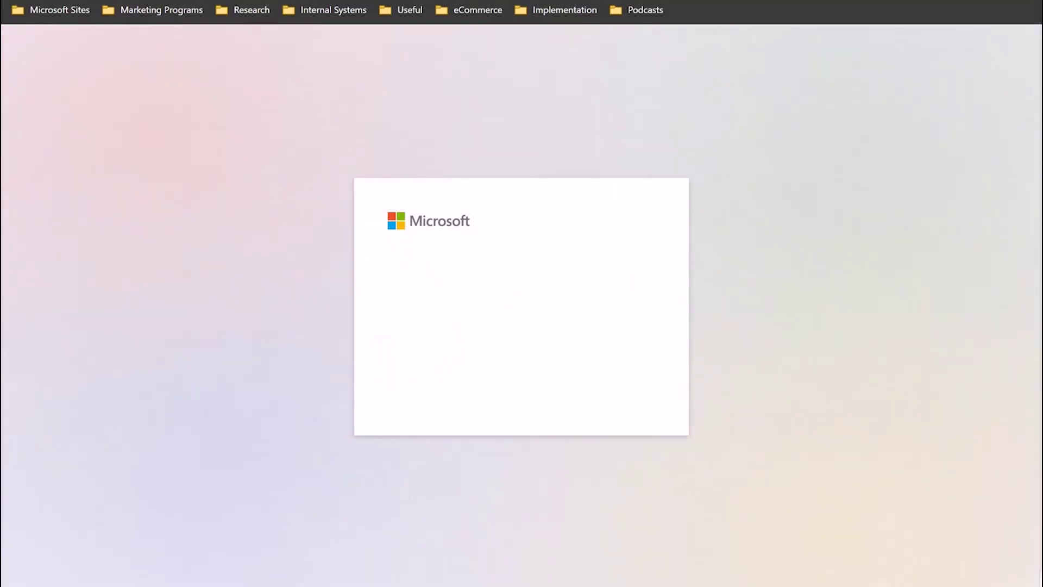
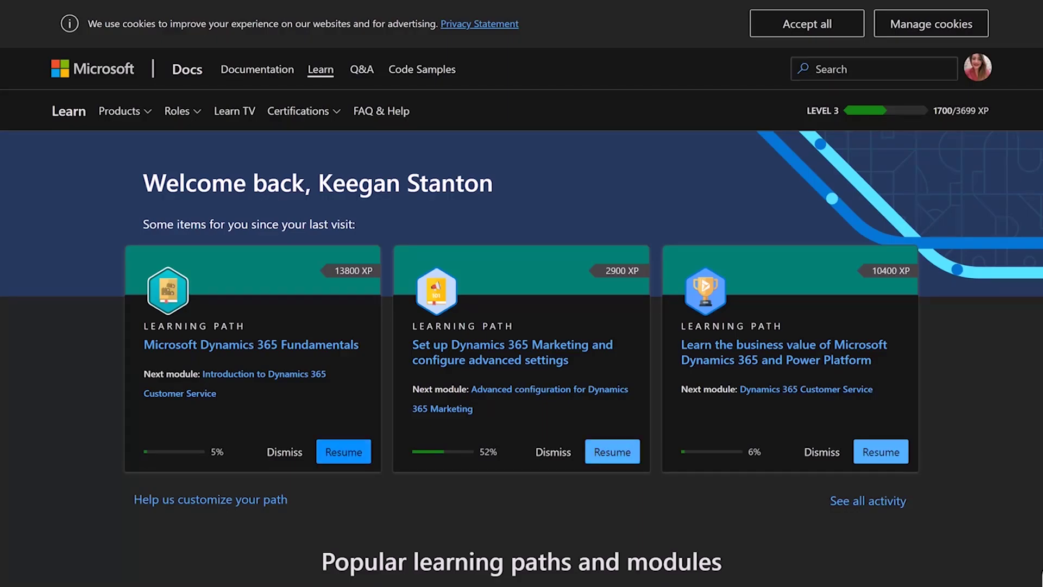
Step: Enter the account e-mail to sign in and scroll through the personalised Learn home page
{"action": "scroll", "coordinate": [521, 293], "scroll_direction": "down", "scroll_amount": 3}
{"action": "scroll", "coordinate": [522, 293], "scroll_direction": "up", "scroll_amount": 3}
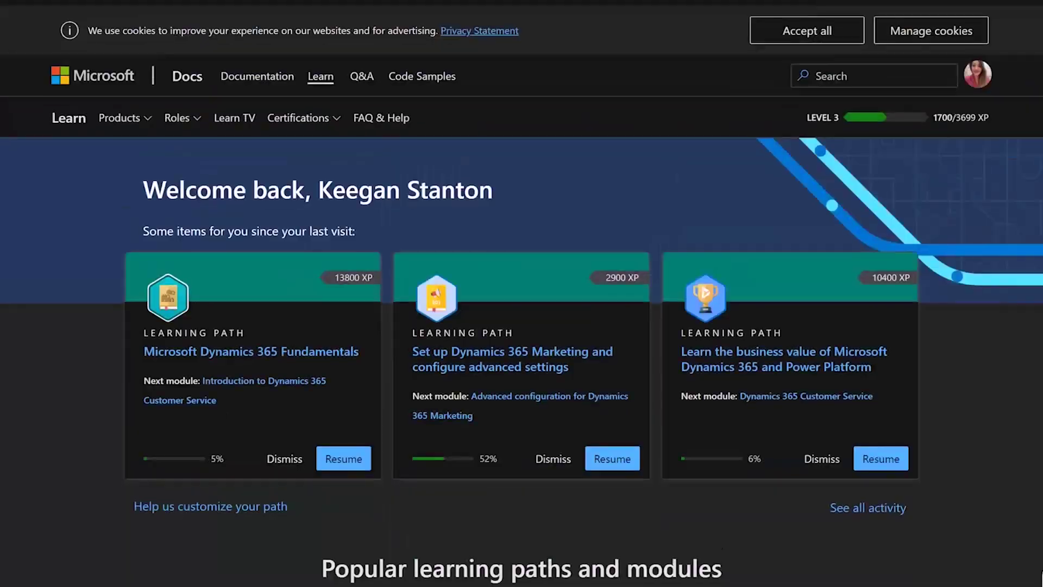
{"action": "scroll", "coordinate": [521, 294], "scroll_direction": "down", "scroll_amount": 5}
{"action": "scroll", "coordinate": [521, 294], "scroll_direction": "down", "scroll_amount": 6}
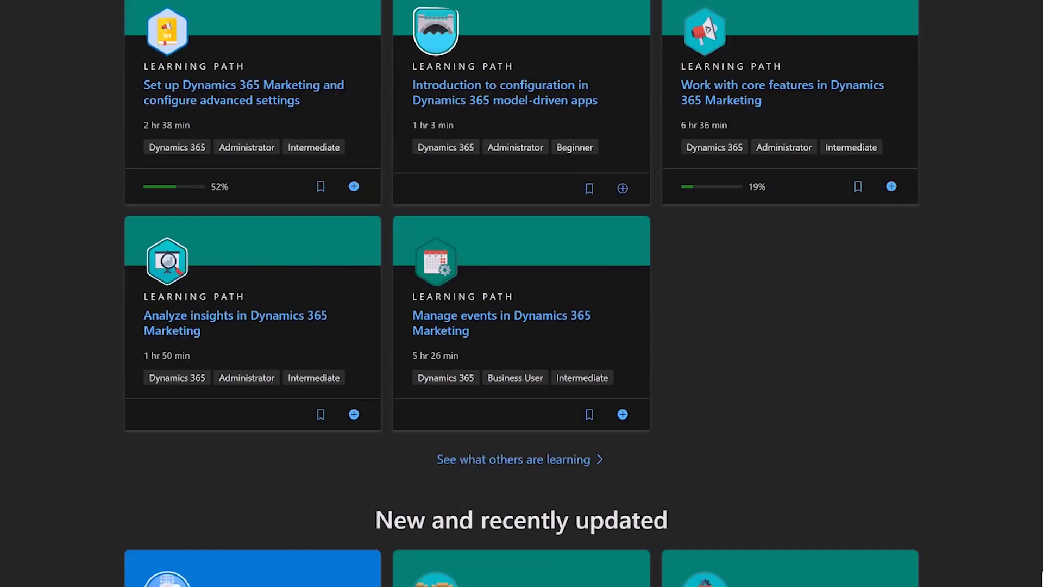
{"action": "scroll", "coordinate": [522, 293], "scroll_direction": "up", "scroll_amount": 5}
{"action": "scroll", "coordinate": [521, 293], "scroll_direction": "down", "scroll_amount": 10}
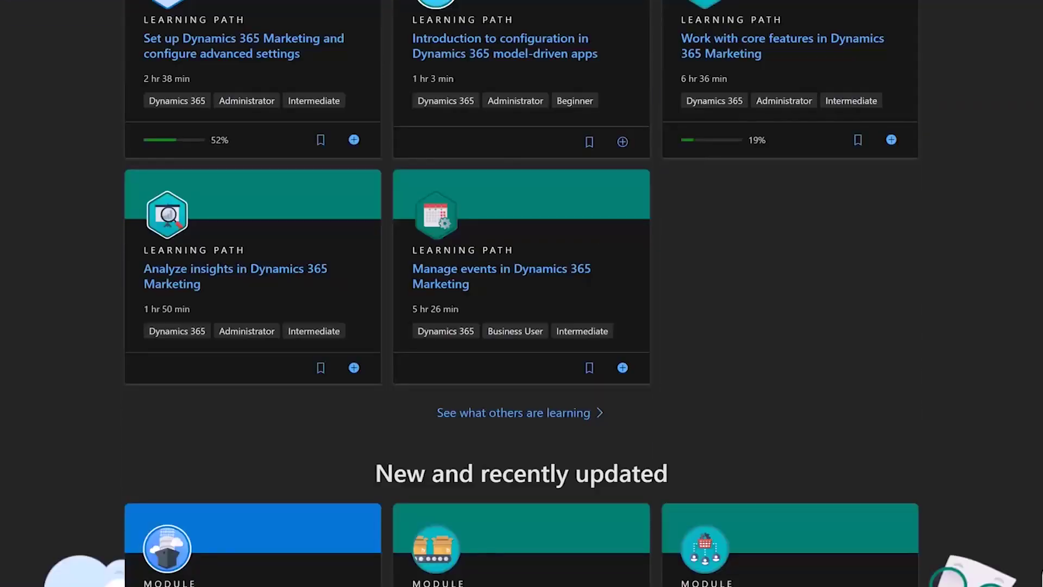
{"action": "scroll", "coordinate": [521, 293], "scroll_direction": "down", "scroll_amount": 6}
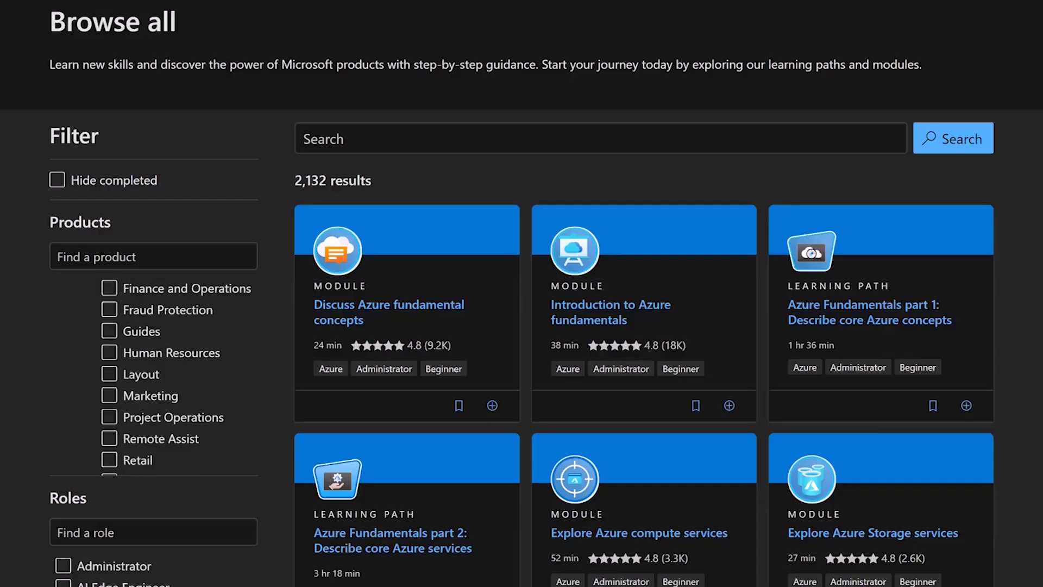
{"action": "scroll", "coordinate": [154, 375], "scroll_direction": "down", "scroll_amount": 3}
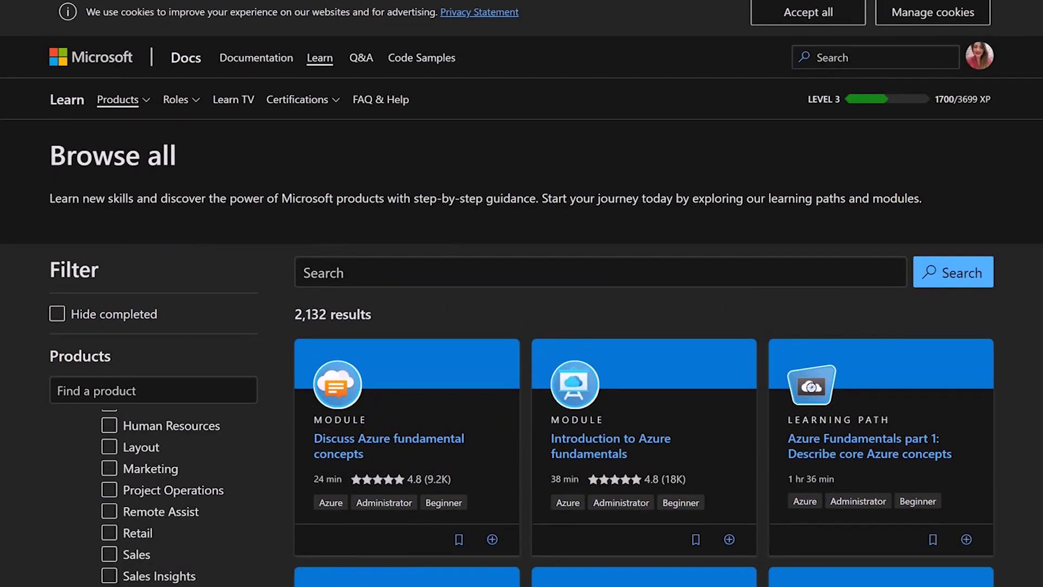
Step: Filter the Learn product catalogue by typing 'po' in the Find a product box
{"action": "left_click", "coordinate": [153, 390]}
{"action": "type", "text": "po"}
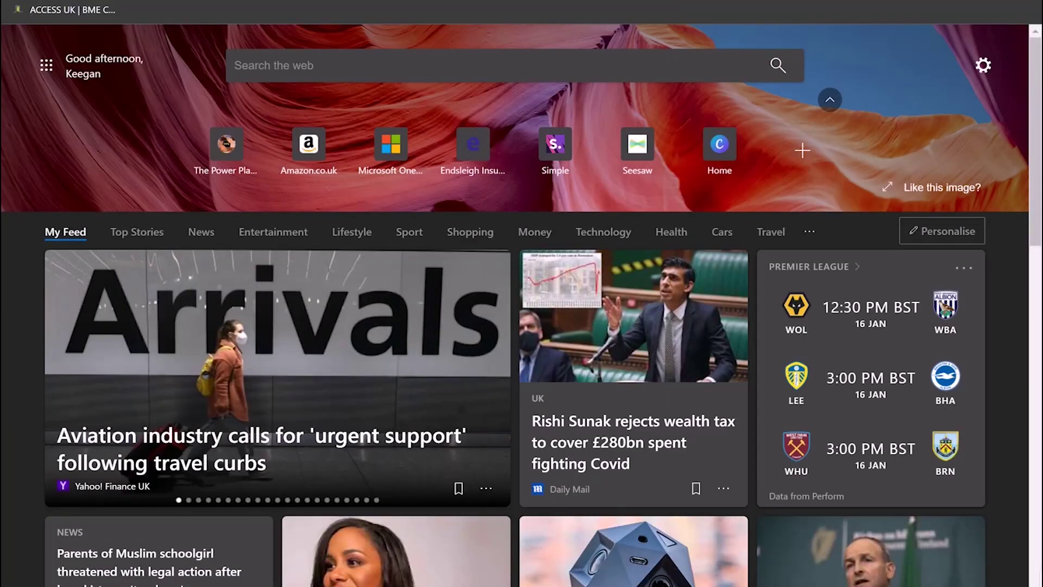
Step: Search 'microsoft portals' and open the Power Apps portals product page
{"action": "type", "text": "micropsoft portals"}
{"action": "key", "text": "BackSpace"}
{"action": "key", "text": "BackSpace"}
{"action": "key", "text": "BackSpace"}
{"action": "key", "text": "BackSpace"}
{"action": "key", "text": "BackSpace"}
{"action": "key", "text": "BackSpace"}
{"action": "key", "text": "BackSpace"}
{"action": "key", "text": "BackSpace"}
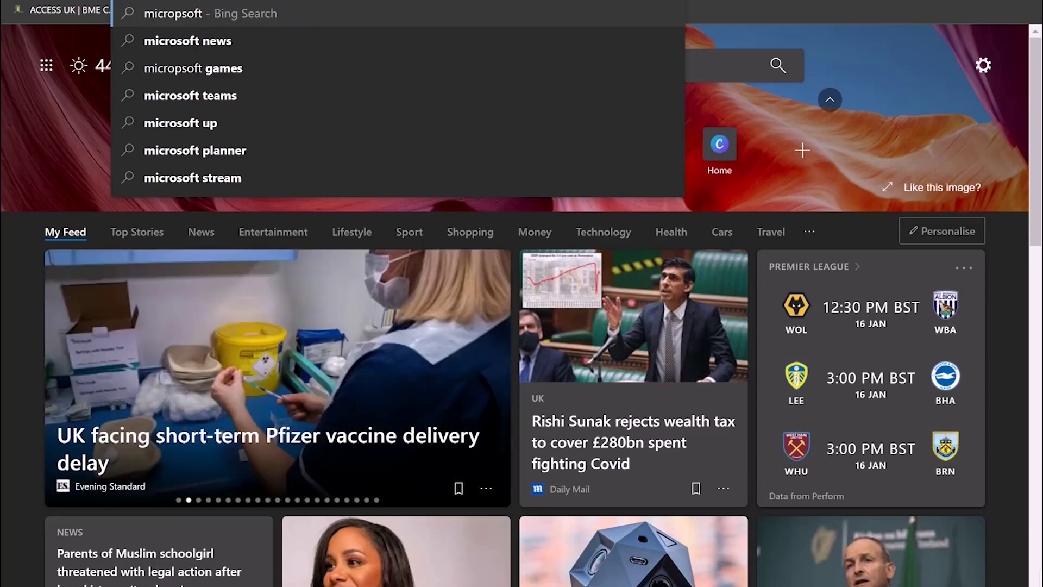
{"action": "key", "text": "BackSpace"}
{"action": "key", "text": "BackSpace"}
{"action": "key", "text": "BackSpace"}
{"action": "key", "text": "BackSpace"}
{"action": "key", "text": "BackSpace"}
{"action": "type", "text": "soft portals"}
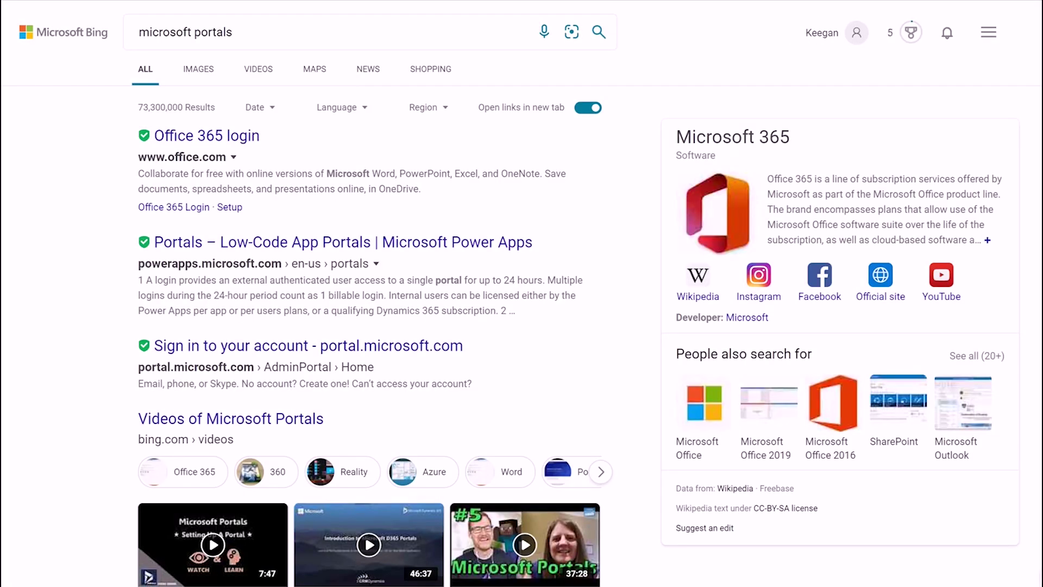
{"action": "left_click", "coordinate": [342, 242]}
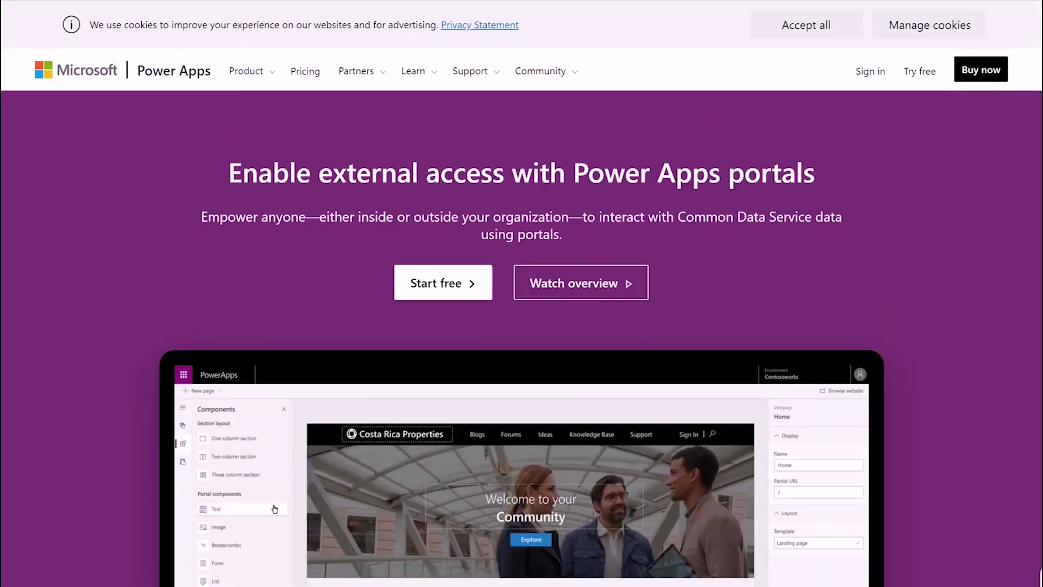
Step: Scroll through the Power Apps portals page and its pricing details
{"action": "scroll", "coordinate": [522, 293], "scroll_direction": "down", "scroll_amount": 20}
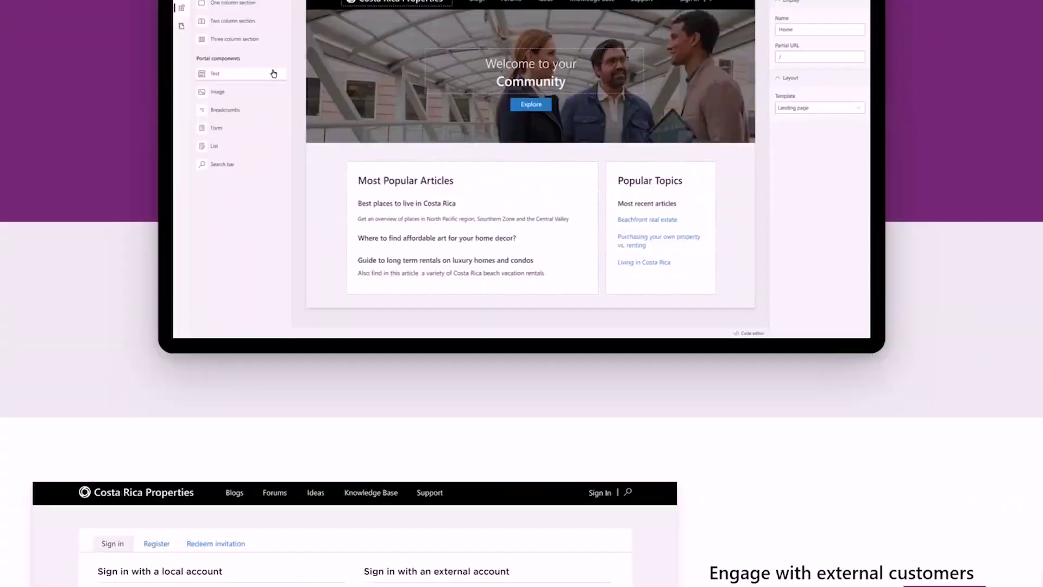
{"action": "scroll", "coordinate": [521, 294], "scroll_direction": "down", "scroll_amount": 14}
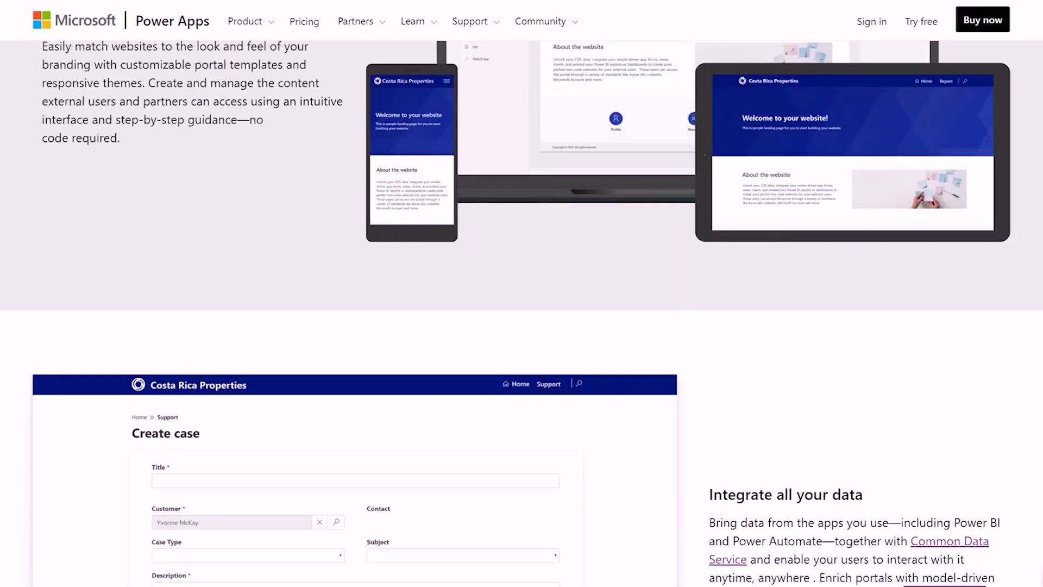
{"action": "scroll", "coordinate": [521, 293], "scroll_direction": "down", "scroll_amount": 6}
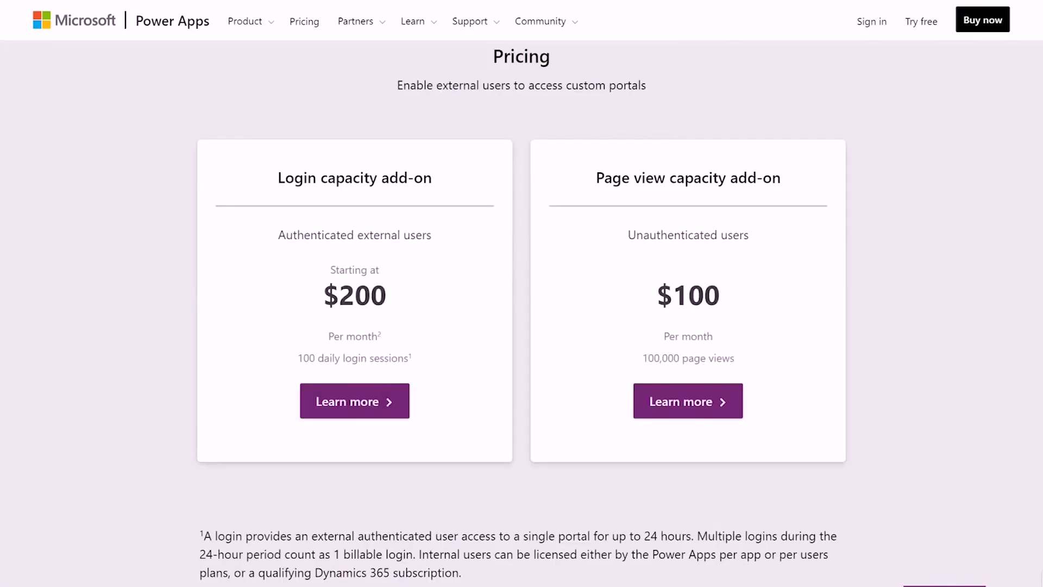
{"action": "scroll", "coordinate": [521, 293], "scroll_direction": "down", "scroll_amount": 12}
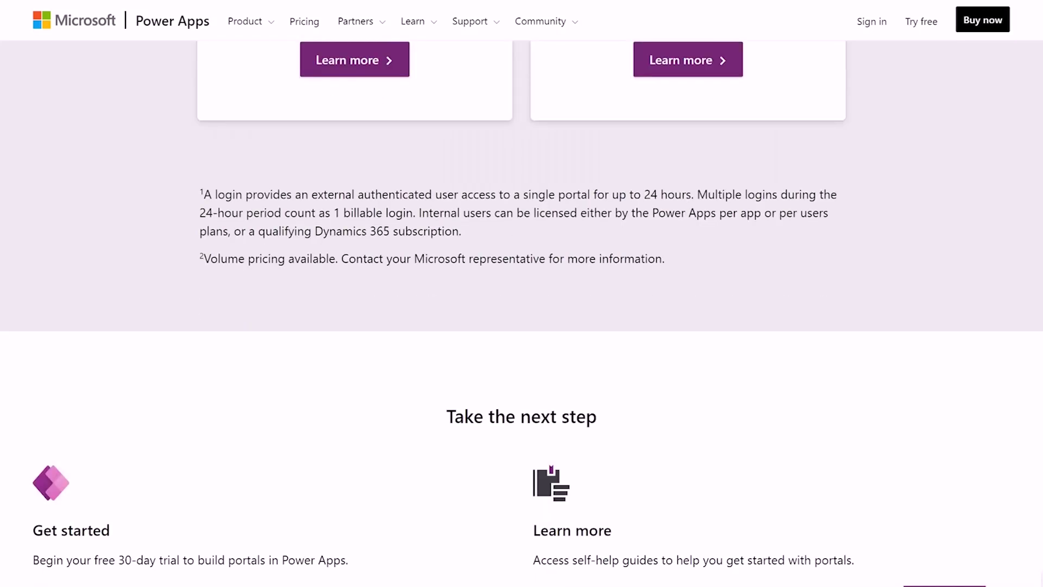
{"action": "scroll", "coordinate": [522, 294], "scroll_direction": "up", "scroll_amount": 20}
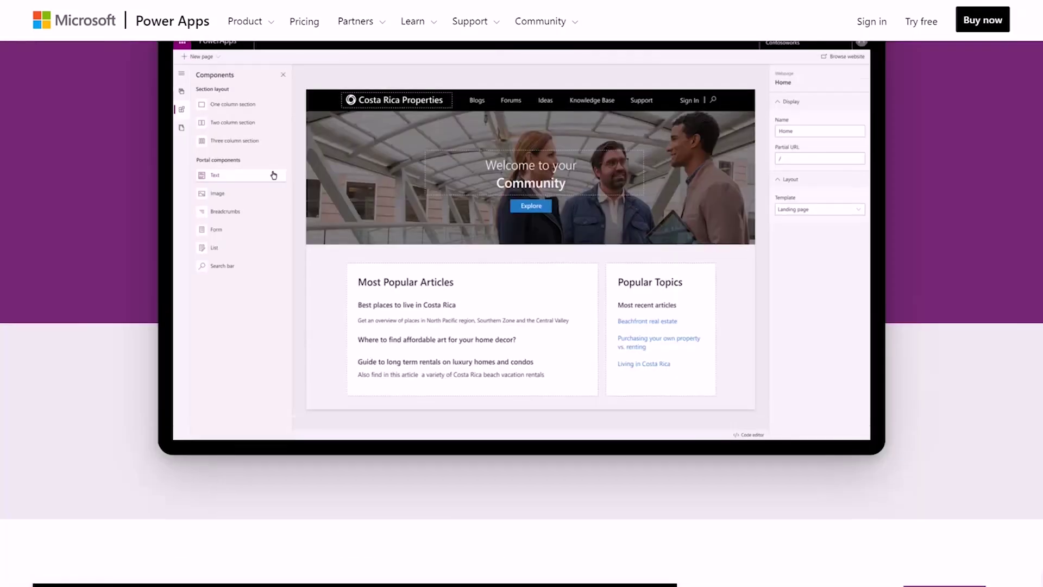
{"action": "scroll", "coordinate": [521, 293], "scroll_direction": "down", "scroll_amount": 1}
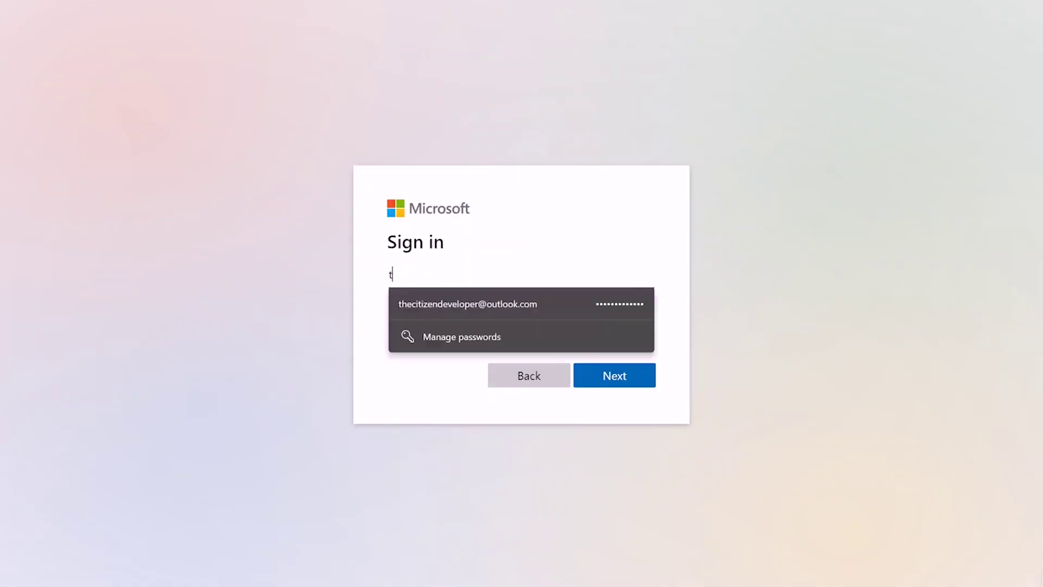
Step: Sign in with the work account and texted verification code, then go to Create
{"action": "key", "text": "Return"}
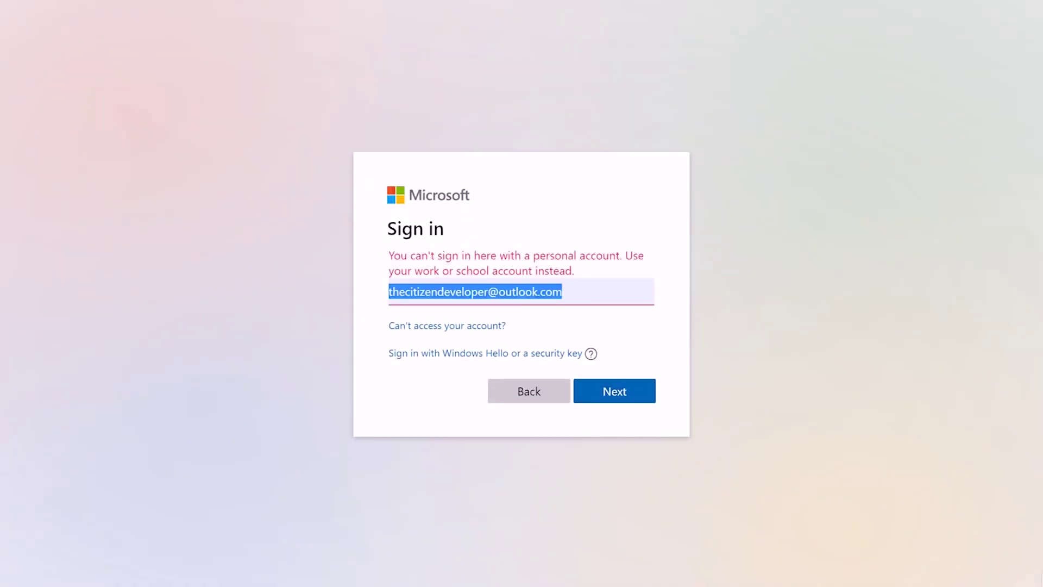
{"action": "key", "text": "Return"}
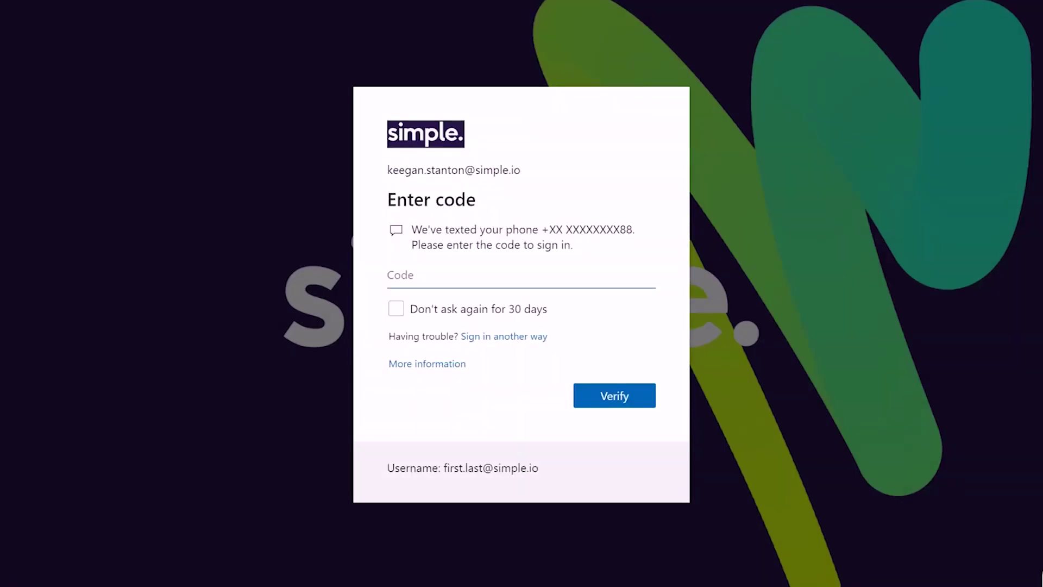
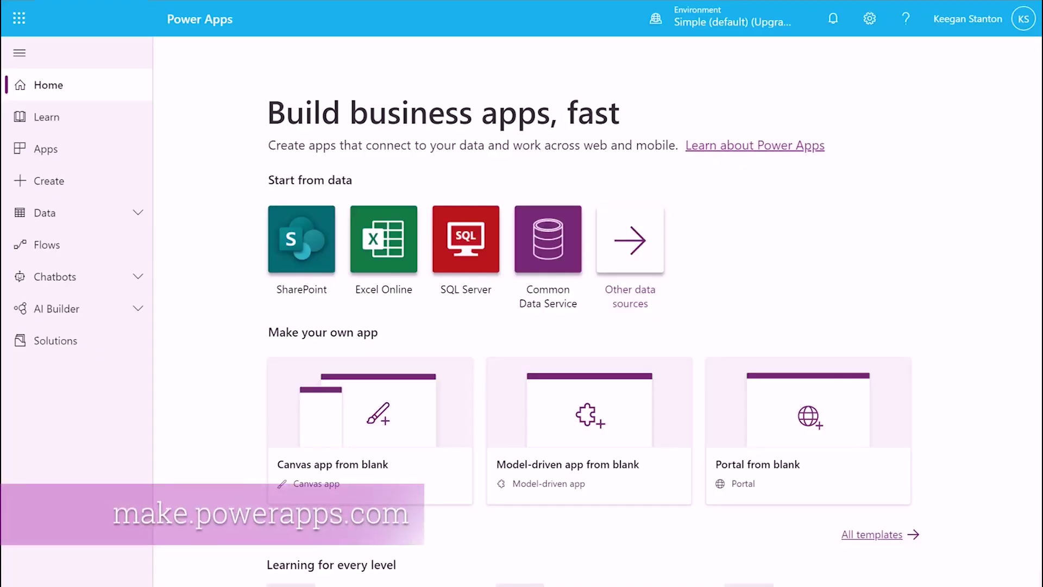
{"action": "scroll", "coordinate": [597, 326], "scroll_direction": "down", "scroll_amount": 6}
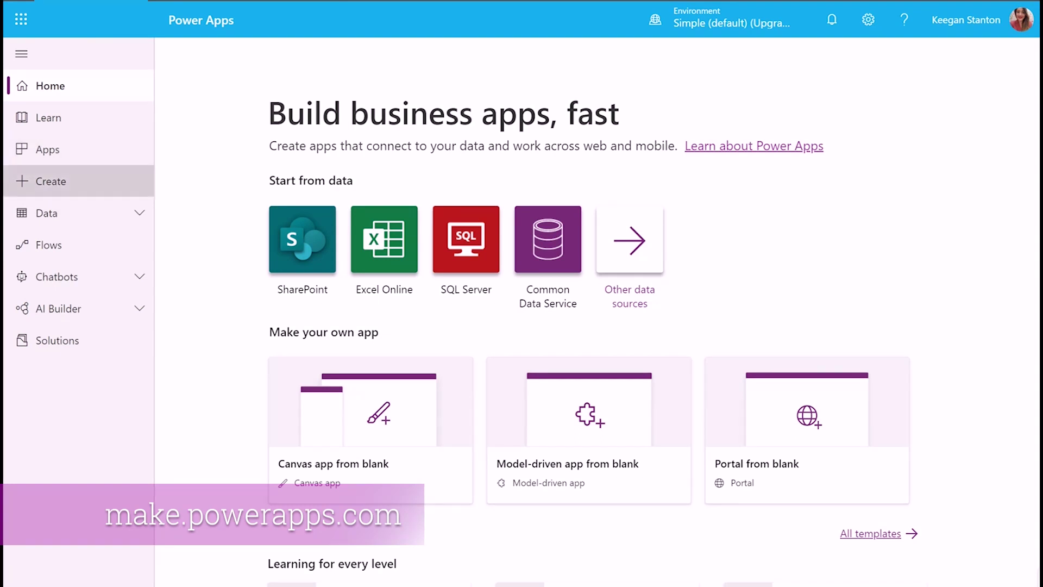
{"action": "left_click", "coordinate": [51, 181]}
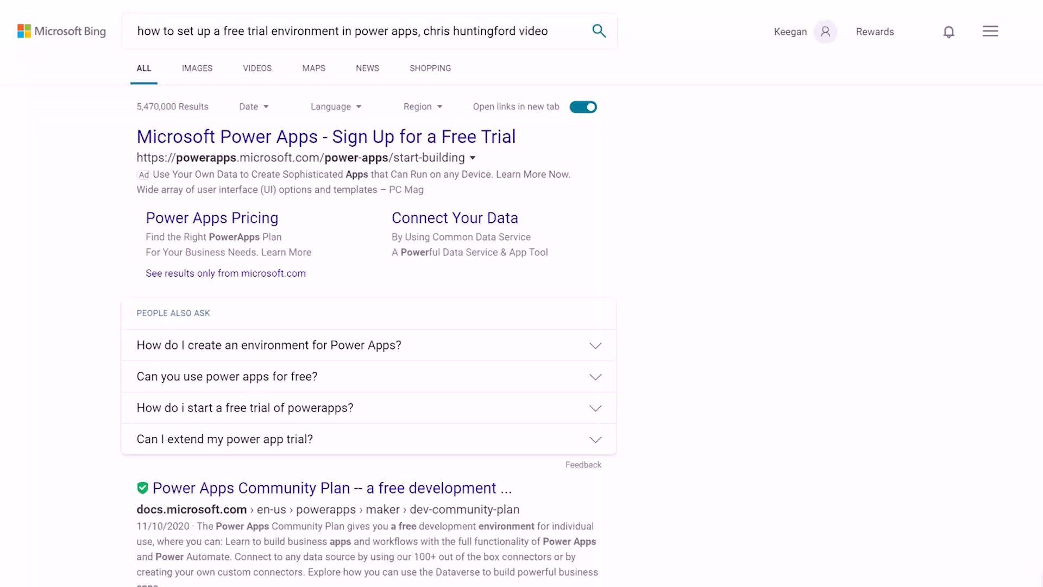
Step: Scroll through the Bing results about Power Apps trial environments
{"action": "scroll", "coordinate": [370, 293], "scroll_direction": "down", "scroll_amount": 6}
{"action": "scroll", "coordinate": [370, 293], "scroll_direction": "down", "scroll_amount": 7}
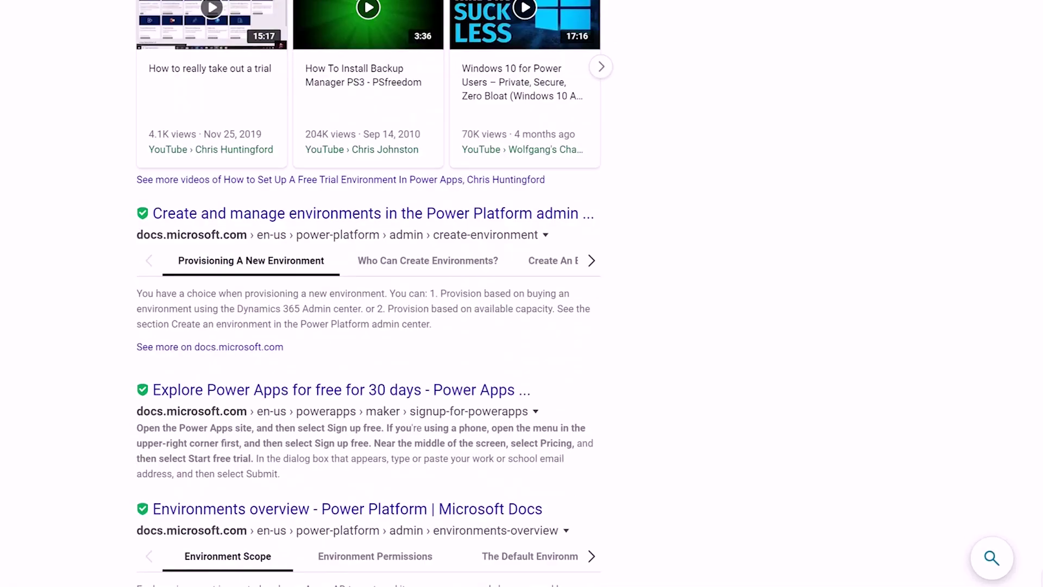
{"action": "scroll", "coordinate": [369, 294], "scroll_direction": "up", "scroll_amount": 3}
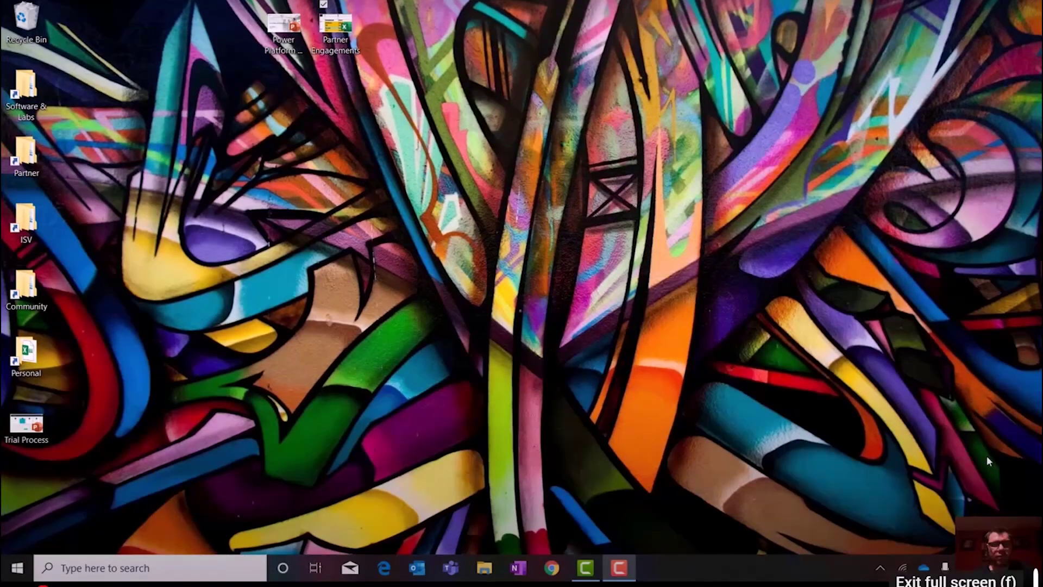
Step: Exit full screen and snap the YouTube video right, with Bing results on the left
{"action": "left_click", "coordinate": [1018, 566]}
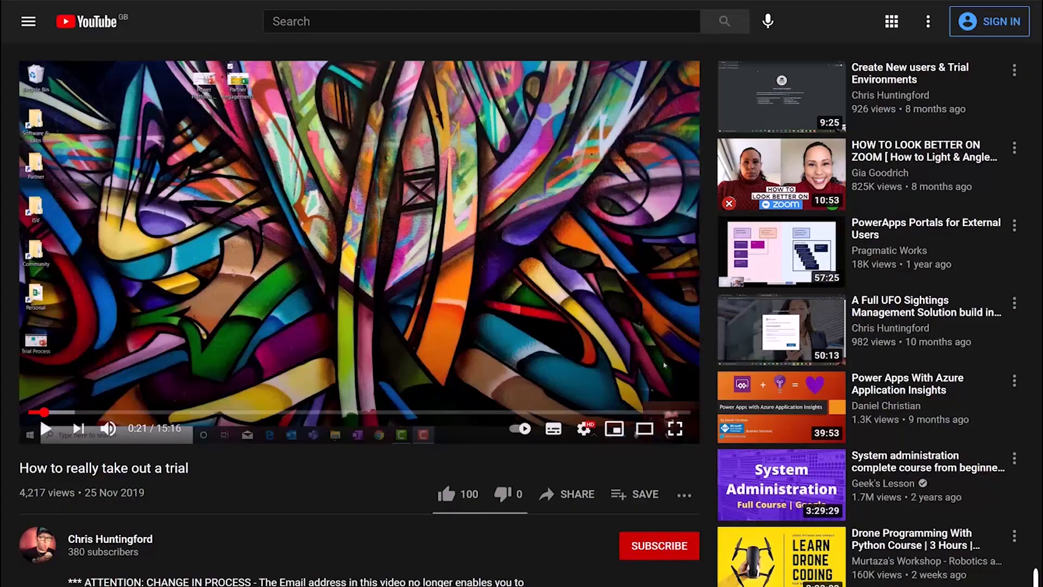
{"action": "key", "text": "super+Right"}
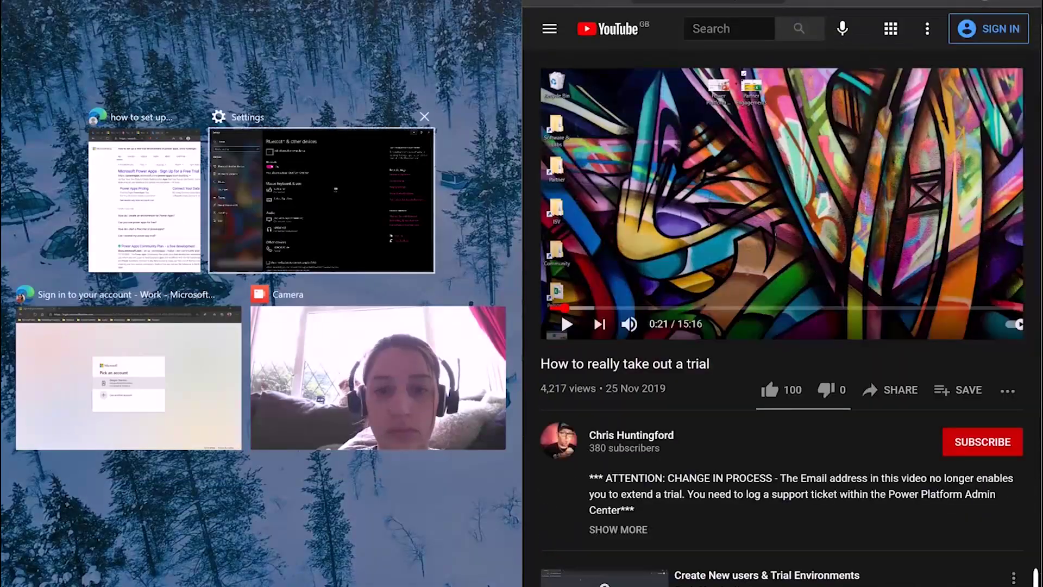
{"action": "left_click", "coordinate": [145, 200]}
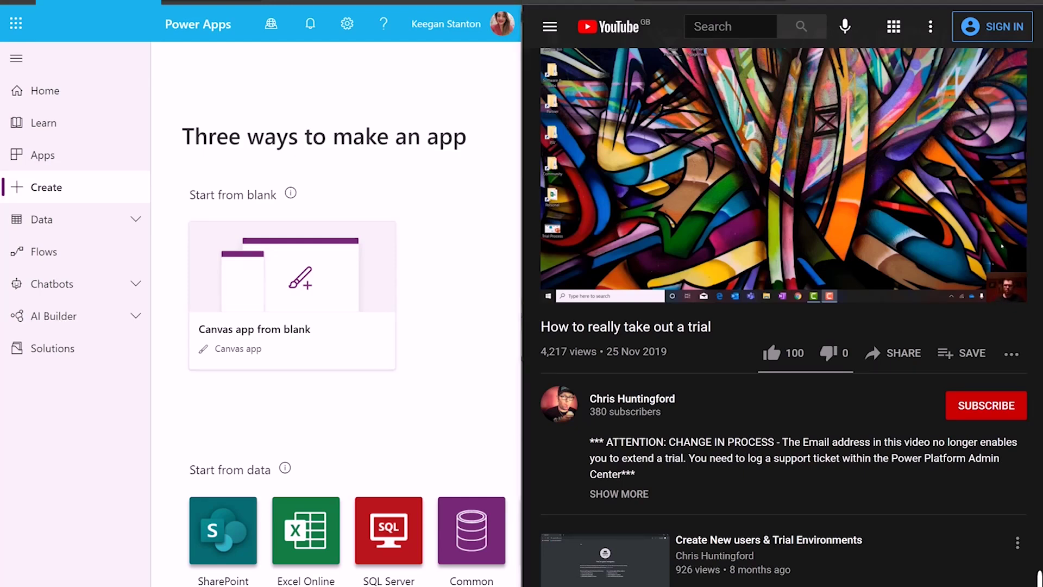
Step: Launch OneNote, snap it to the left half, and add a new notebook section
{"action": "key", "text": "super"}
{"action": "type", "text": "onenote"}
{"action": "key", "text": "Return"}
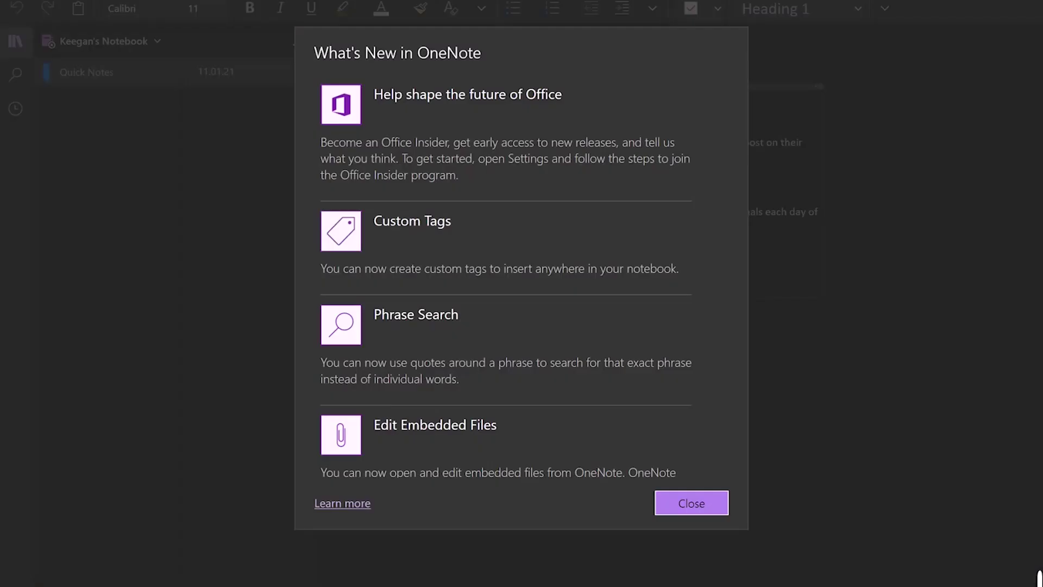
{"action": "key", "text": "Escape"}
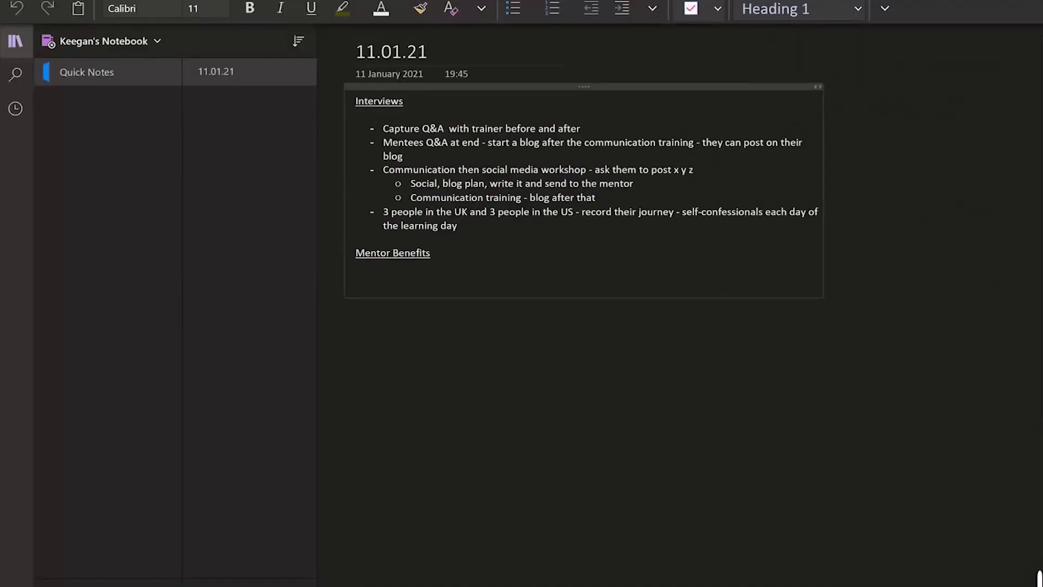
{"action": "key", "text": "super+Left"}
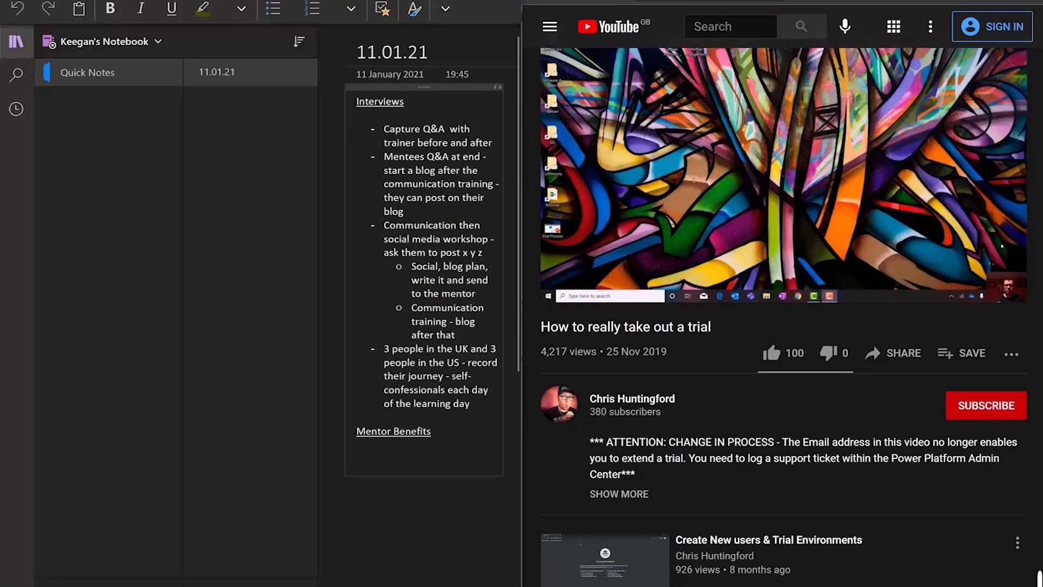
{"action": "right_click", "coordinate": [124, 144]}
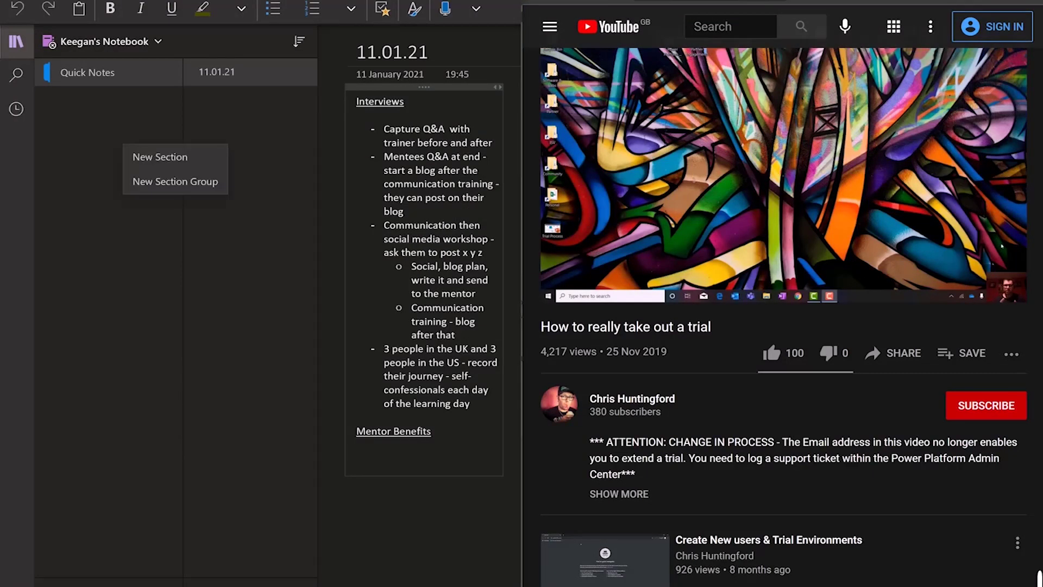
{"action": "left_click", "coordinate": [163, 157]}
{"action": "key", "text": "Return"}
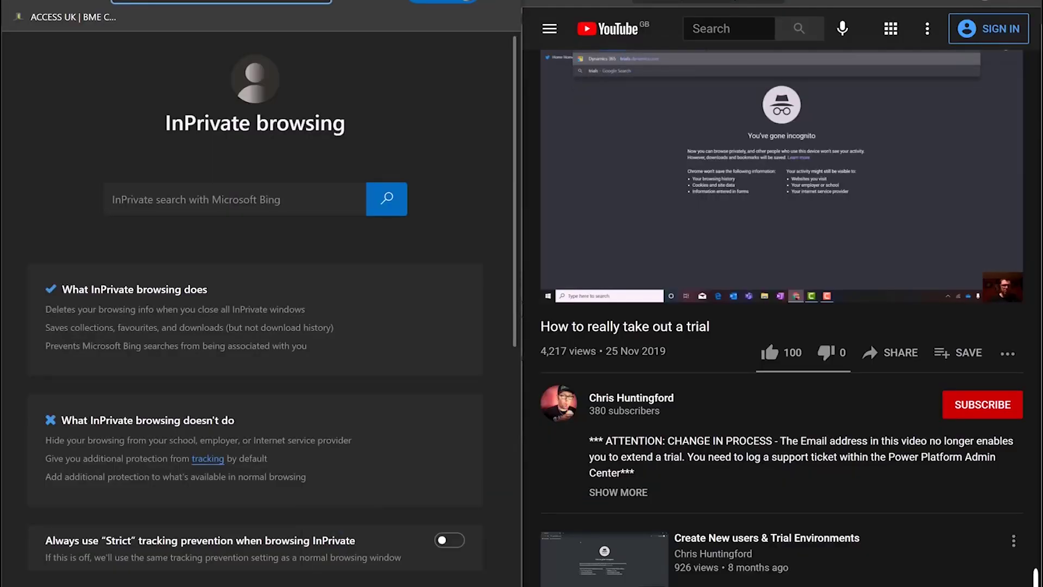
Step: Go to trials.dynamics.com, accept cookies, and start the trial sign-up without partner sign-in
{"action": "type", "text": "trials.dynamics.com"}
{"action": "key", "text": "Return"}
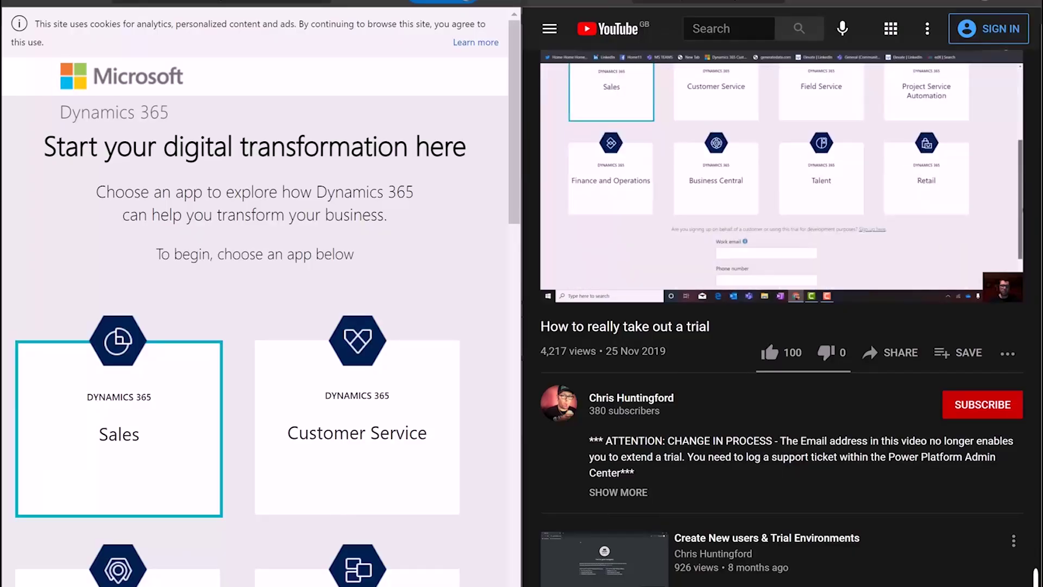
{"action": "scroll", "coordinate": [356, 249], "scroll_direction": "down", "scroll_amount": 12}
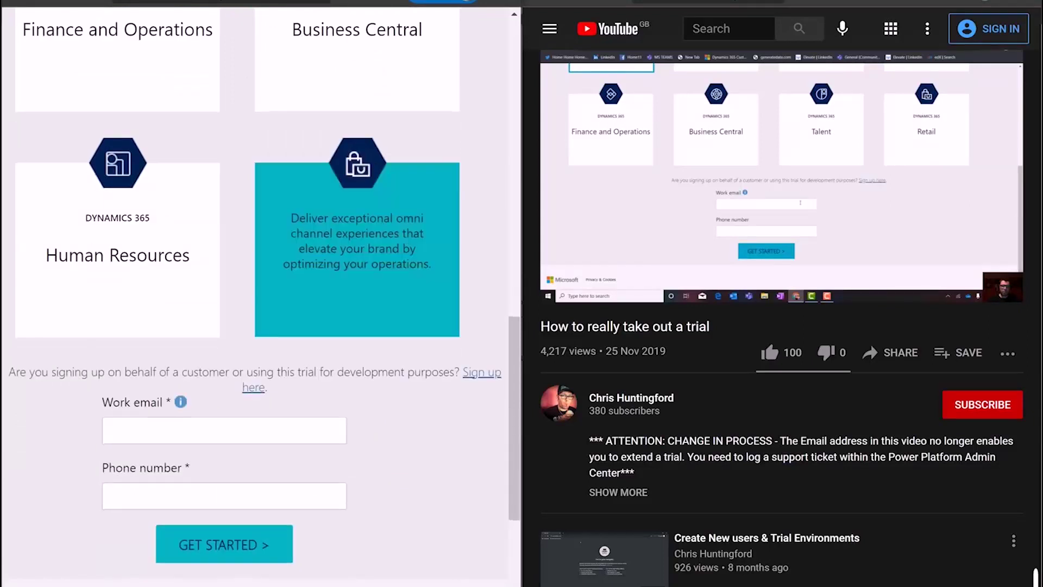
{"action": "scroll", "coordinate": [357, 250], "scroll_direction": "down", "scroll_amount": 3}
{"action": "left_click", "coordinate": [229, 247]}
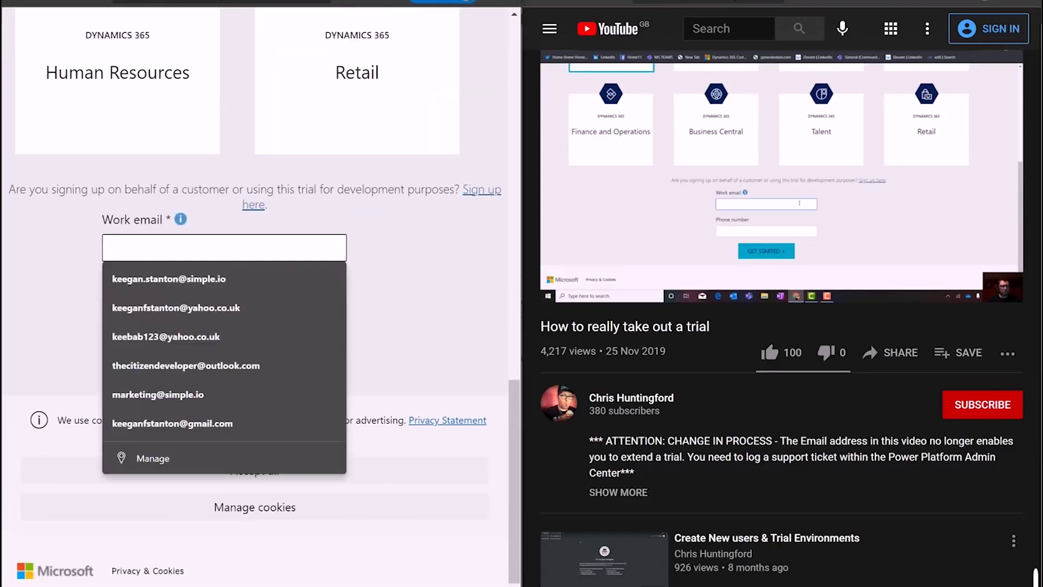
{"action": "key", "text": "Escape"}
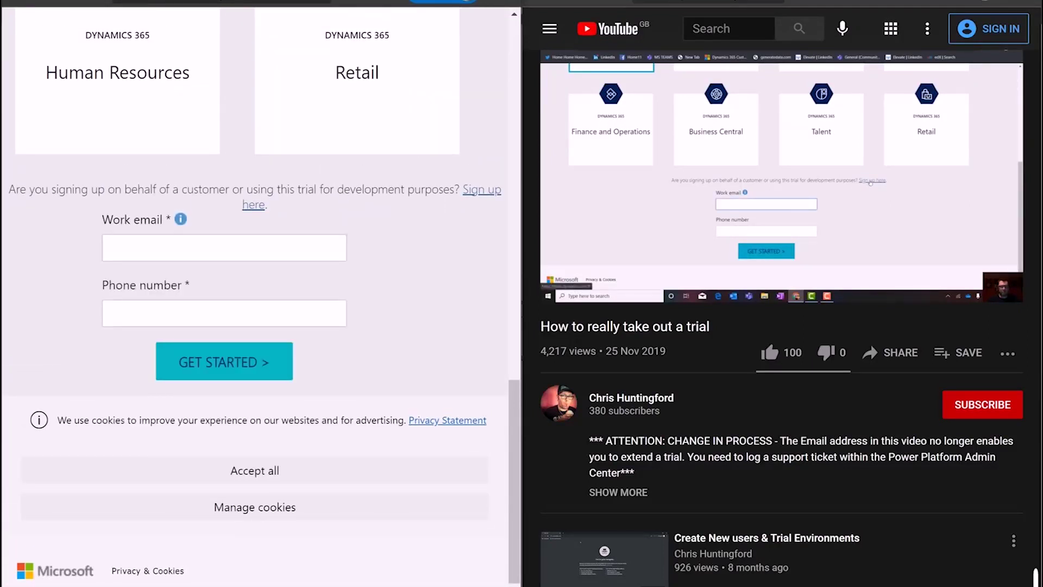
{"action": "left_click", "coordinate": [253, 204]}
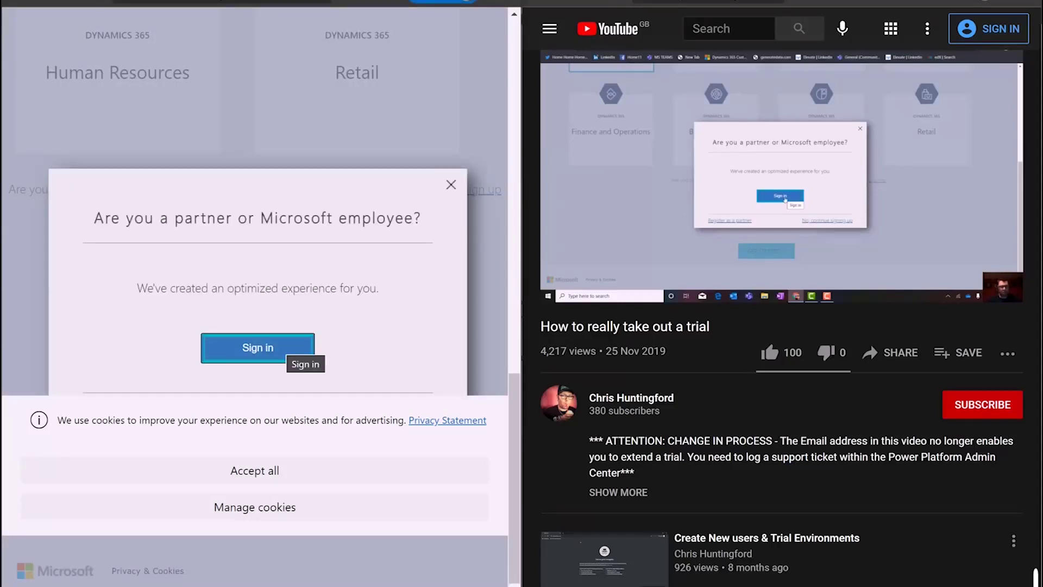
{"action": "left_click", "coordinate": [255, 470]}
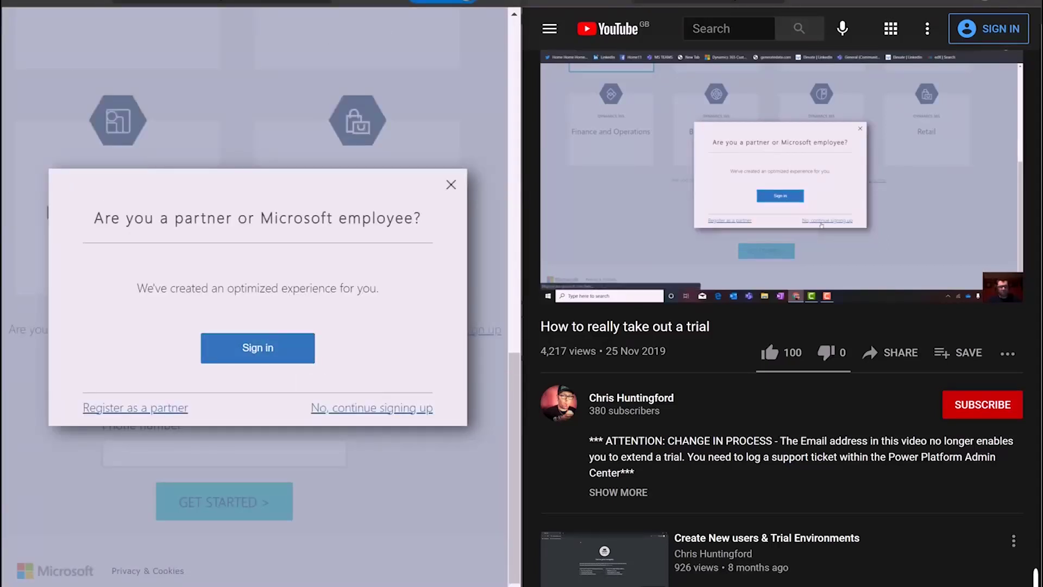
{"action": "left_click", "coordinate": [371, 407]}
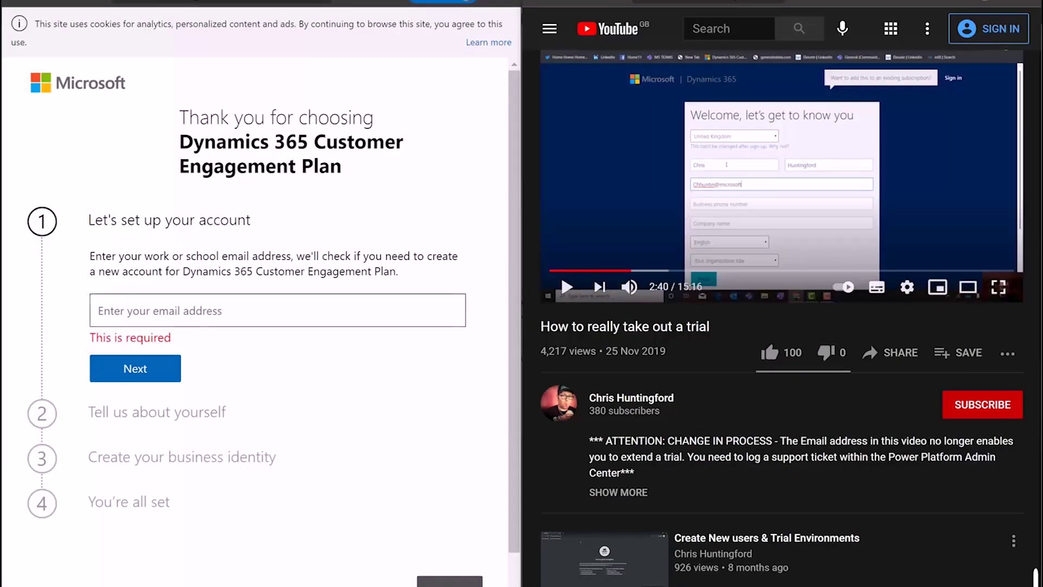
Step: Enter the work e-mail address and the first name and surname, leaving middle name empty
{"action": "left_click", "coordinate": [277, 310]}
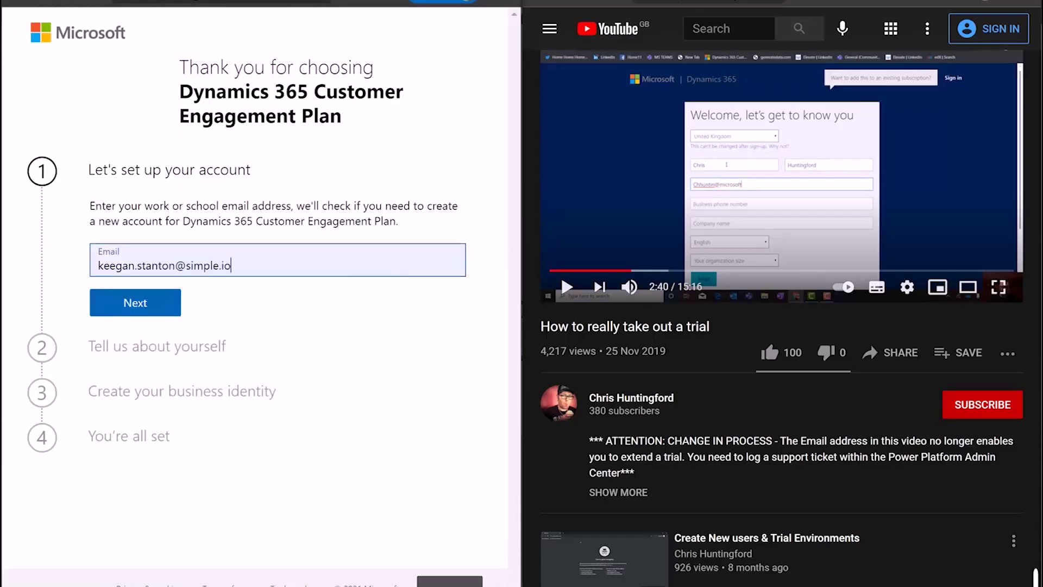
{"action": "key", "text": "Return"}
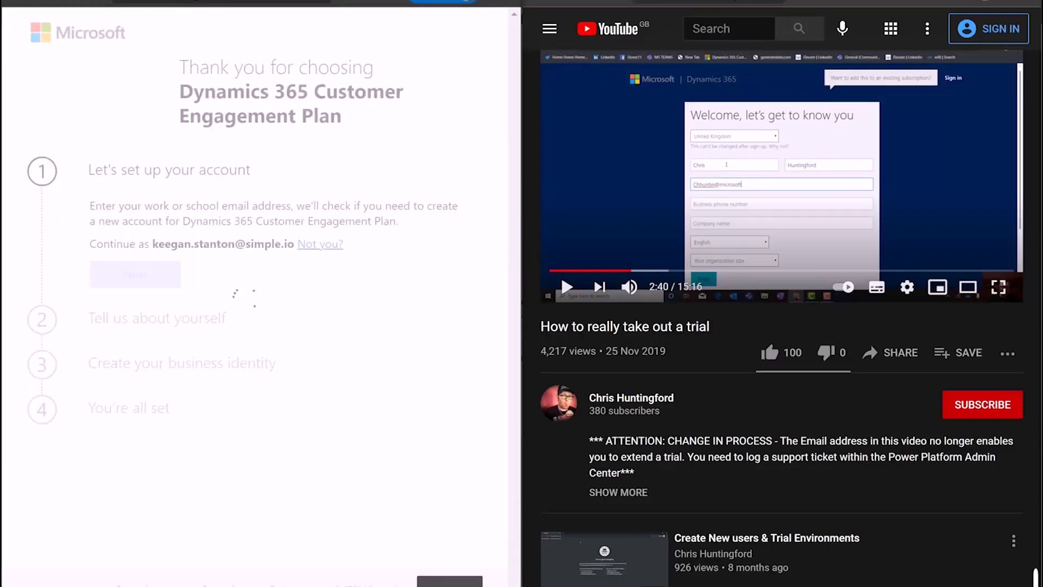
{"action": "key", "text": "Tab"}
{"action": "key", "text": "Tab"}
{"action": "key", "text": "shift+Tab"}
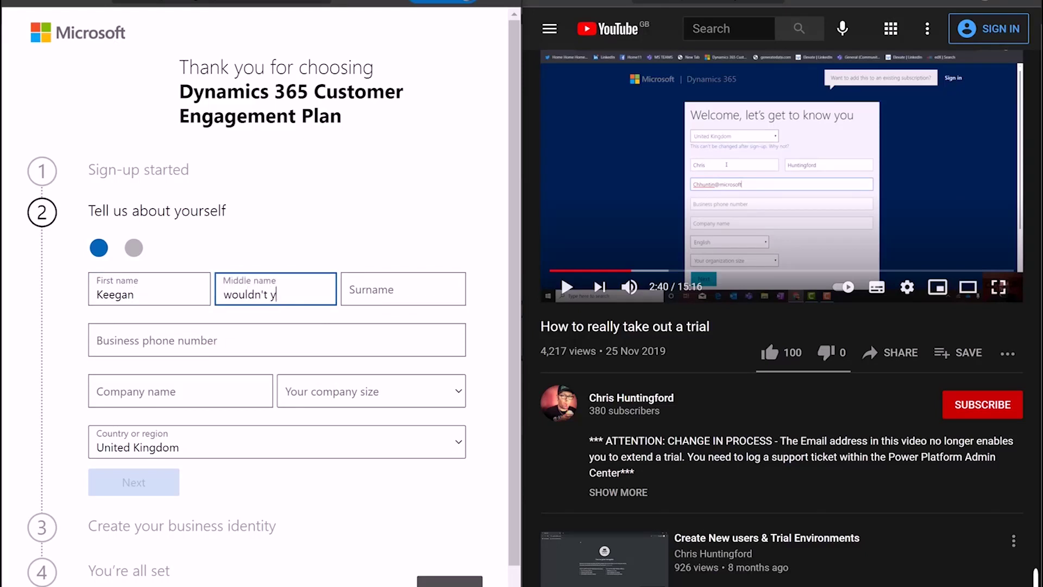
{"action": "key", "text": "Tab"}
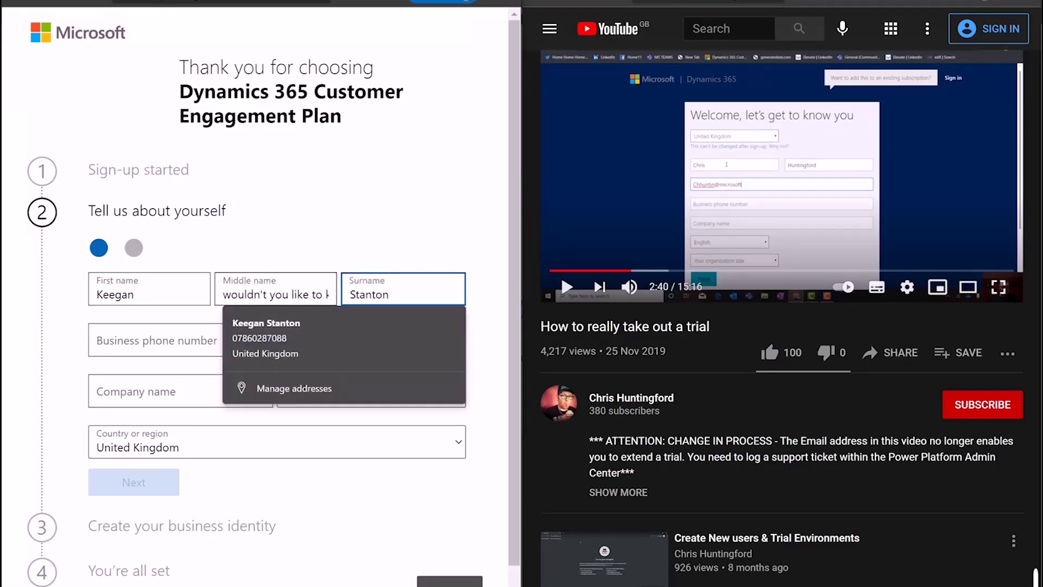
{"action": "key", "text": "shift+Tab"}
{"action": "key", "text": "BackSpace"}
Step: Fill in business phone and company, set company size to 25-49, and submit
{"action": "left_click", "coordinate": [326, 340]}
{"action": "left_click", "coordinate": [326, 388]}
{"action": "left_click", "coordinate": [359, 391]}
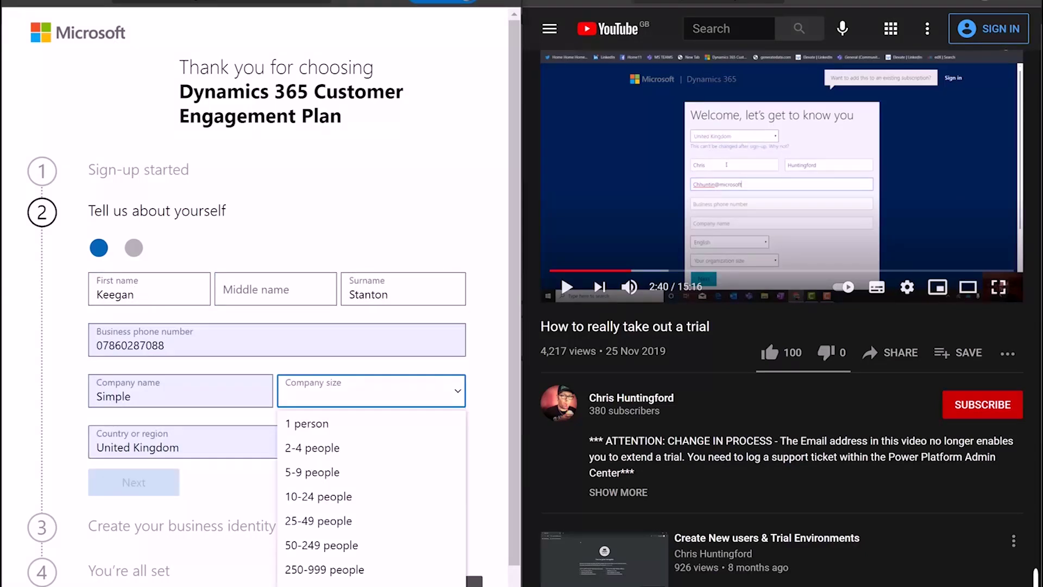
{"action": "left_click", "coordinate": [359, 520]}
{"action": "left_click", "coordinate": [134, 482]}
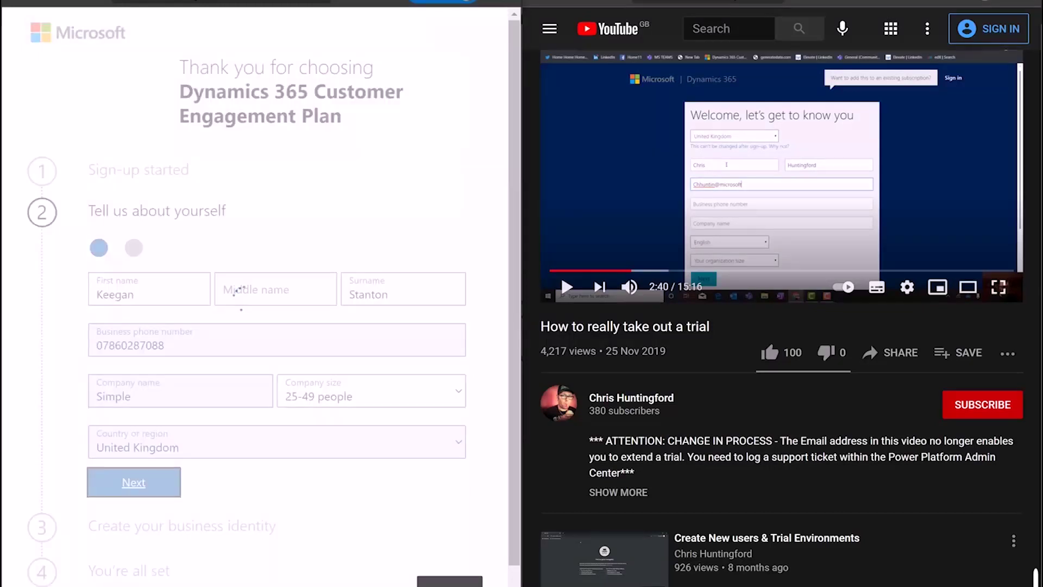
Step: Send a verification code to the phone and verify it with the received code
{"action": "left_click", "coordinate": [157, 418]}
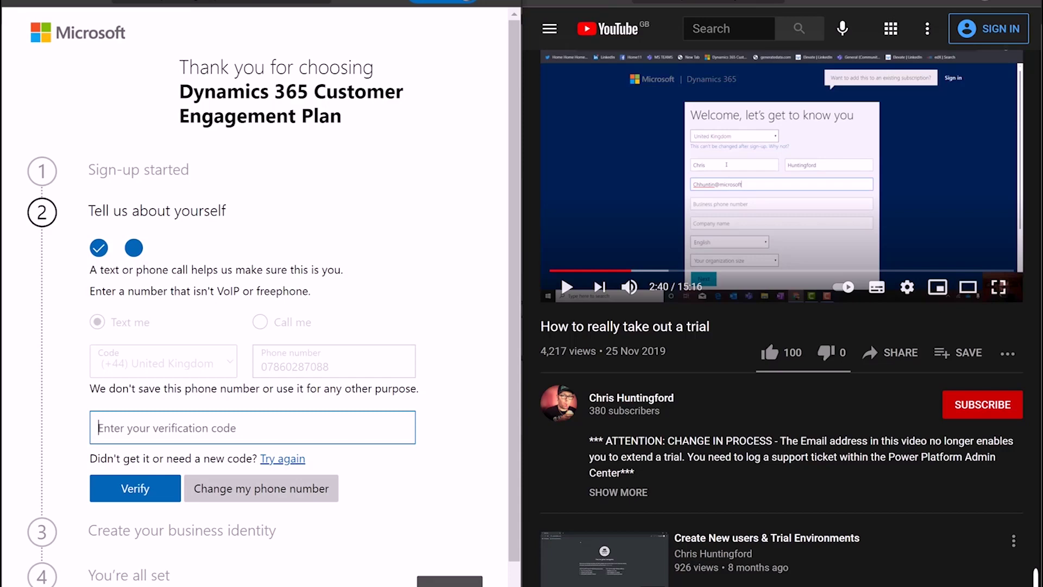
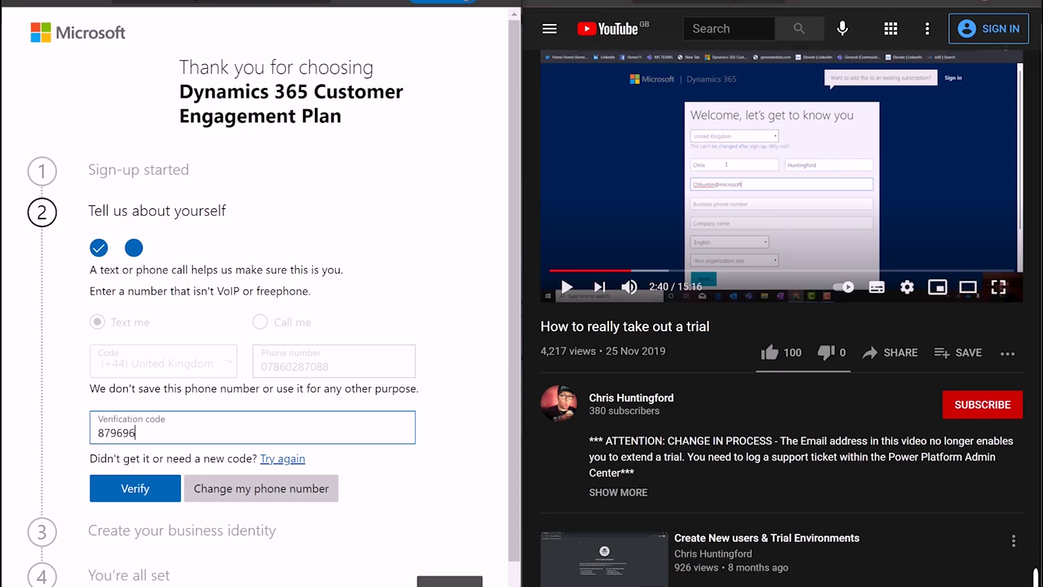
{"action": "key", "text": "Return"}
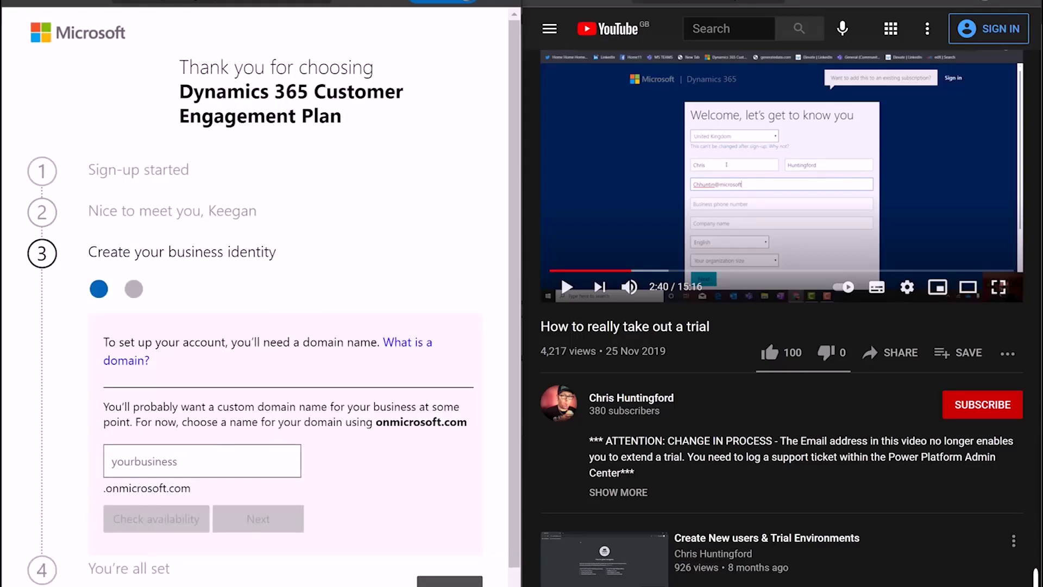
Step: Choose the business domain name MuminTech after the first attempt proves unavailable
{"action": "left_click", "coordinate": [566, 286]}
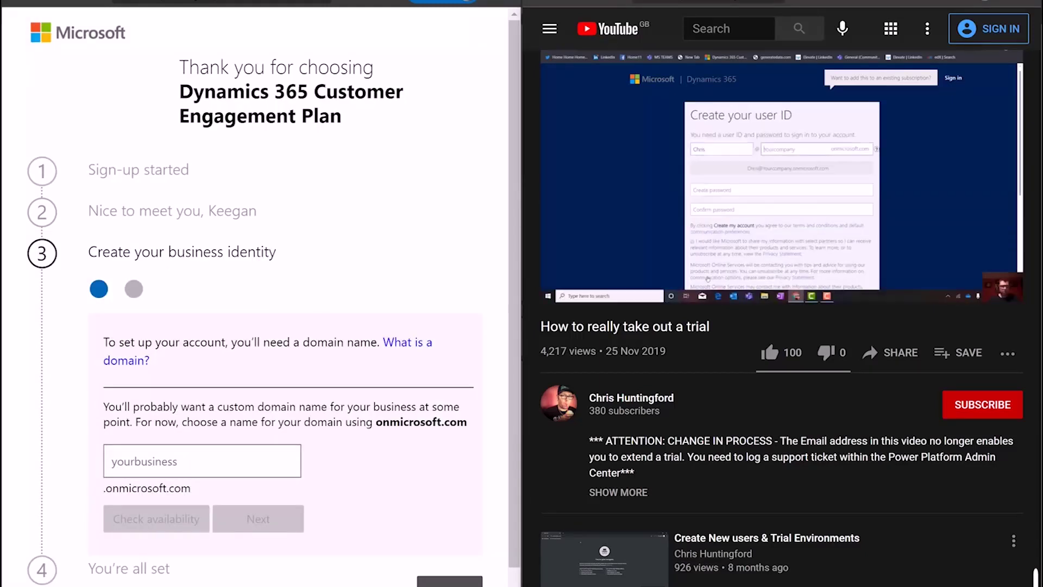
{"action": "left_click", "coordinate": [203, 461]}
{"action": "type", "text": "Keeg"}
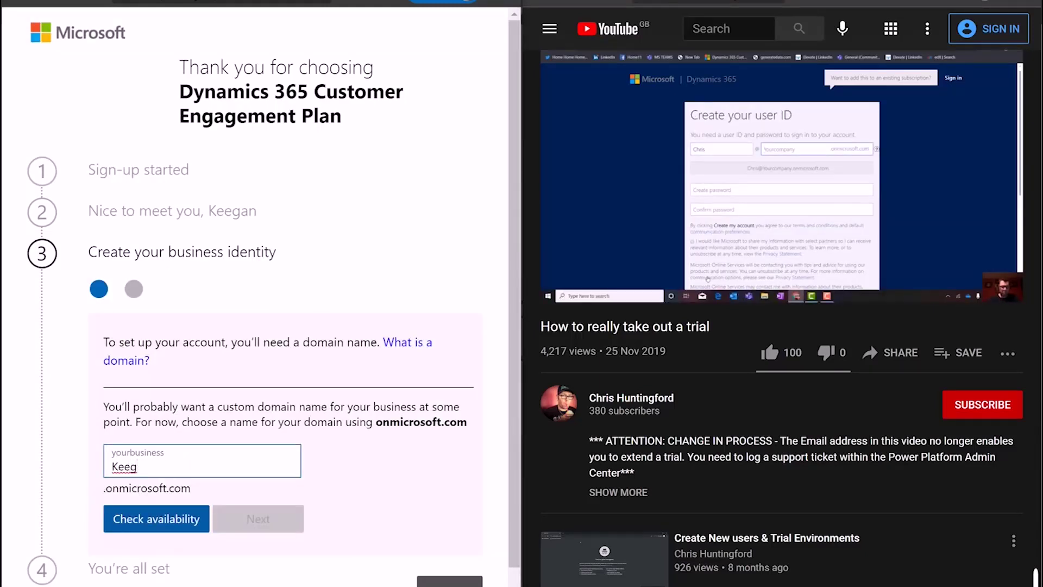
{"action": "type", "text": "fan"}
{"action": "key", "text": "BackSpace"}
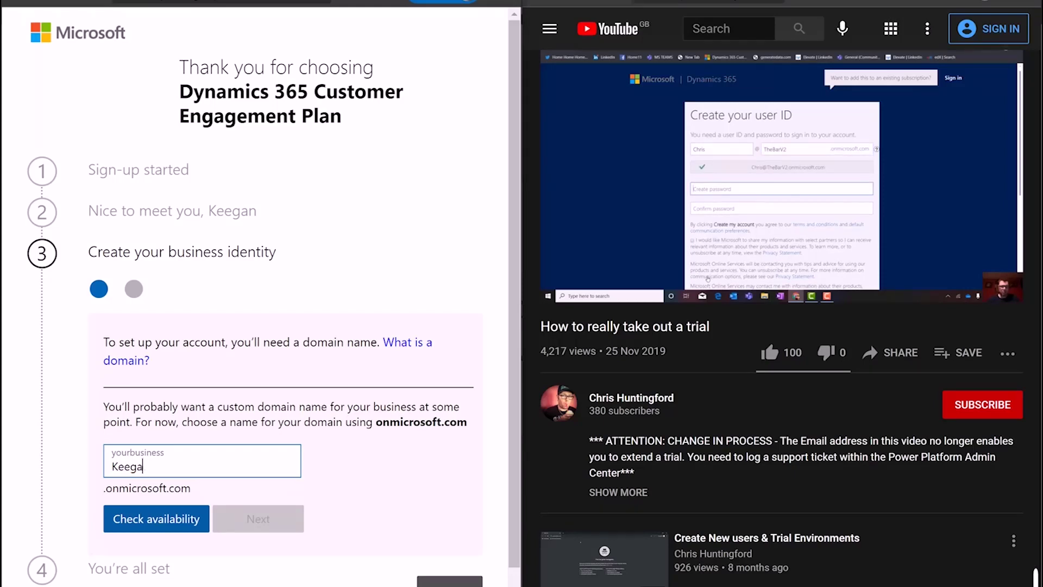
{"action": "key", "text": "Return"}
{"action": "key", "text": "ctrl+a"}
{"action": "type", "text": "MuminTech"}
{"action": "key", "text": "Return"}
{"action": "key", "text": "Return"}
Step: Enter the user ID and password twice, tick marketing consent, and sign up
{"action": "type", "text": "Keegan"}
{"action": "key", "text": "Tab"}
{"action": "type", "text": "*********"}
{"action": "key", "text": "Tab"}
{"action": "type", "text": "*********"}
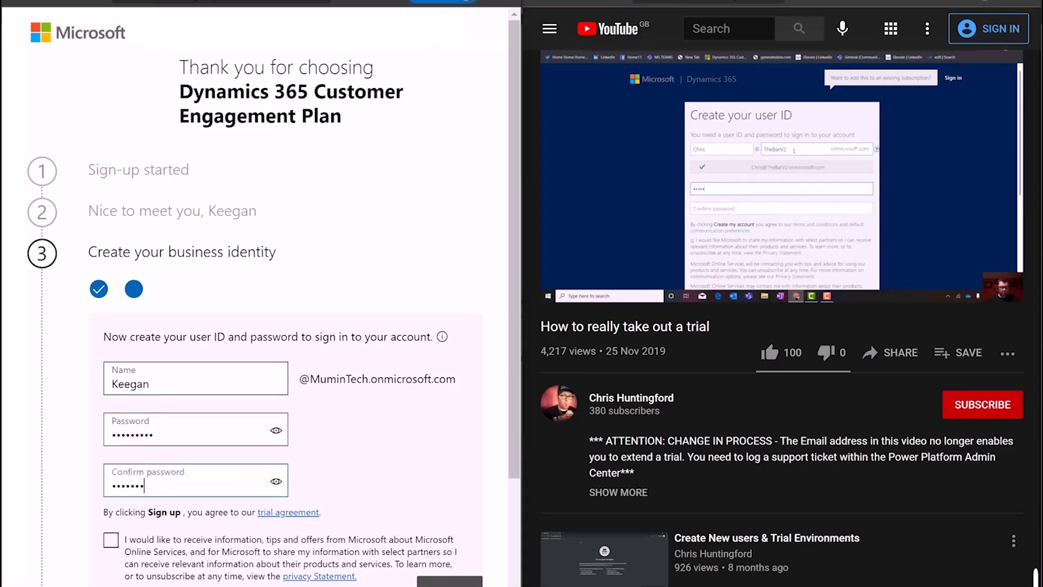
{"action": "scroll", "coordinate": [261, 326], "scroll_direction": "down", "scroll_amount": 3}
{"action": "key", "text": "Tab"}
{"action": "key", "text": "space"}
{"action": "key", "text": "Tab"}
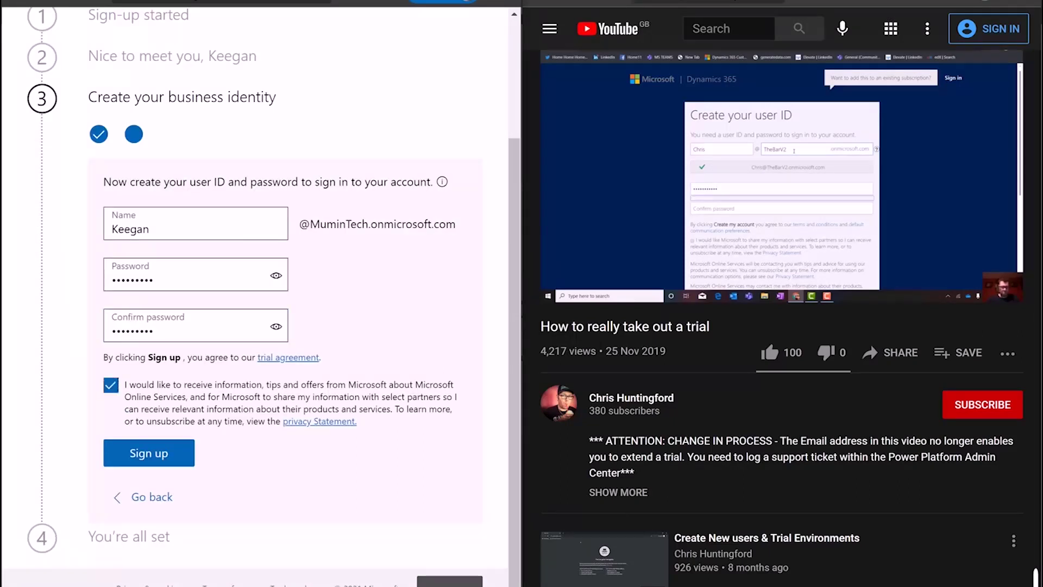
{"action": "key", "text": "Return"}
{"action": "key", "text": "alt+Tab"}
{"action": "key", "text": "alt+Tab"}
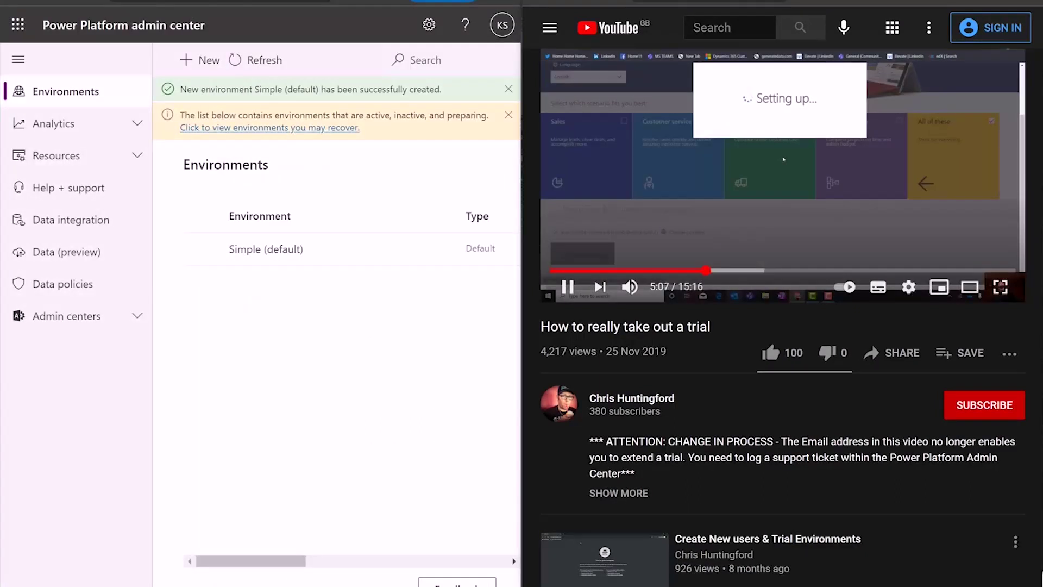
Step: Open the Simple (default) environment in the Power Platform admin center
{"action": "left_click", "coordinate": [567, 286]}
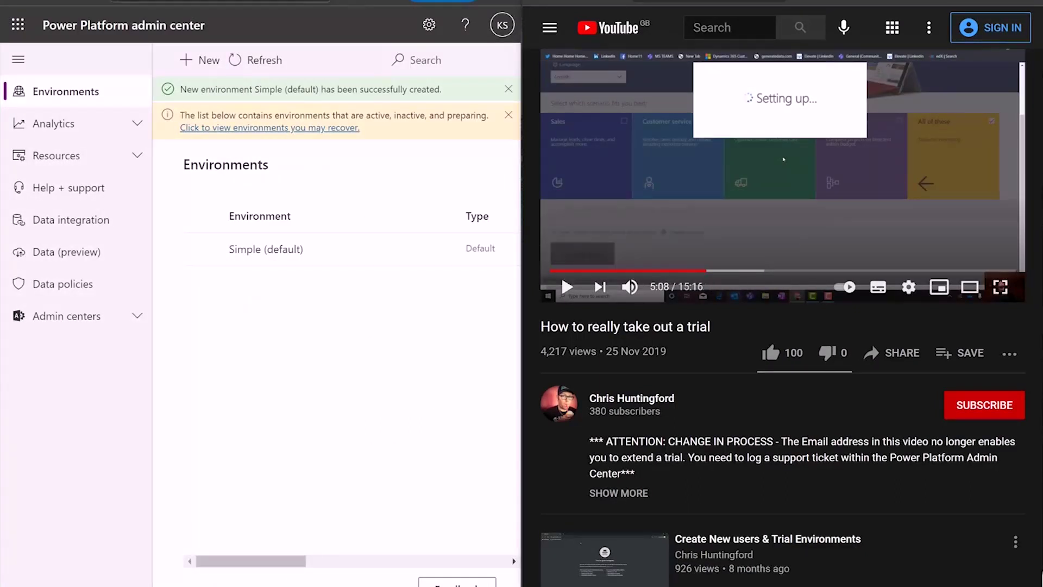
{"action": "scroll", "coordinate": [653, 254], "scroll_direction": "up", "scroll_amount": 1}
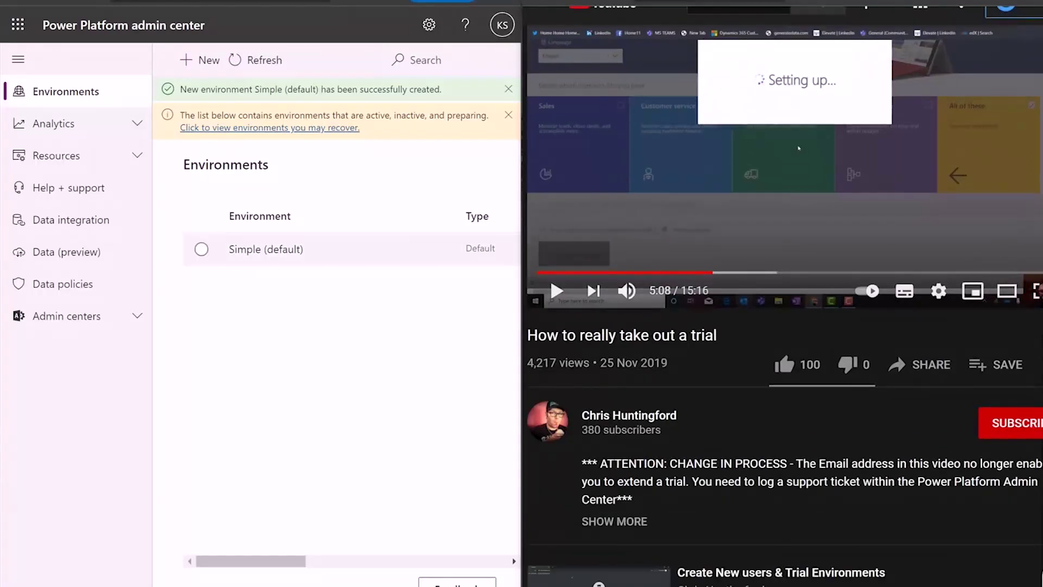
{"action": "left_click", "coordinate": [266, 249]}
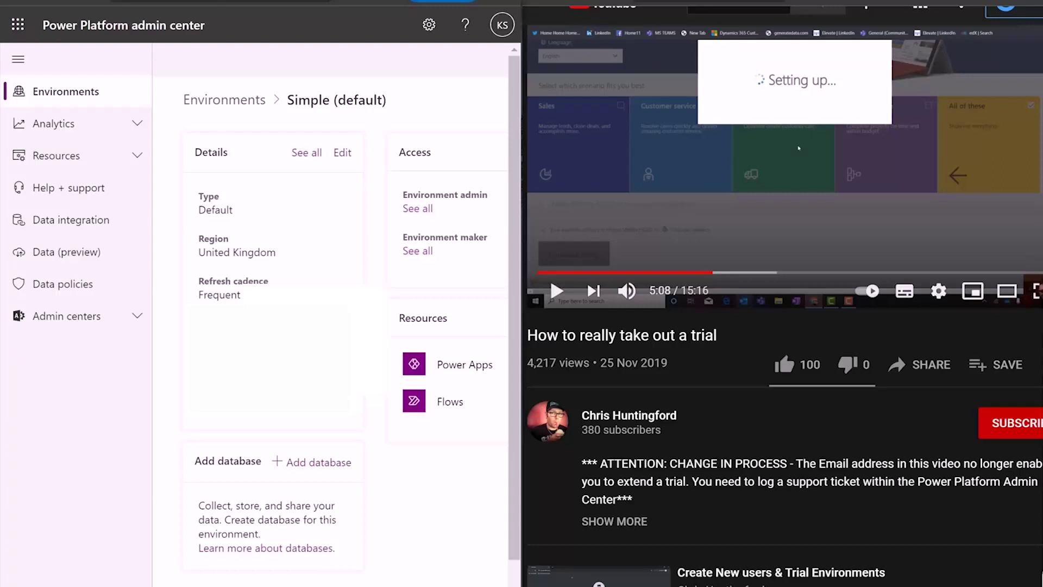
{"action": "left_click", "coordinate": [557, 291]}
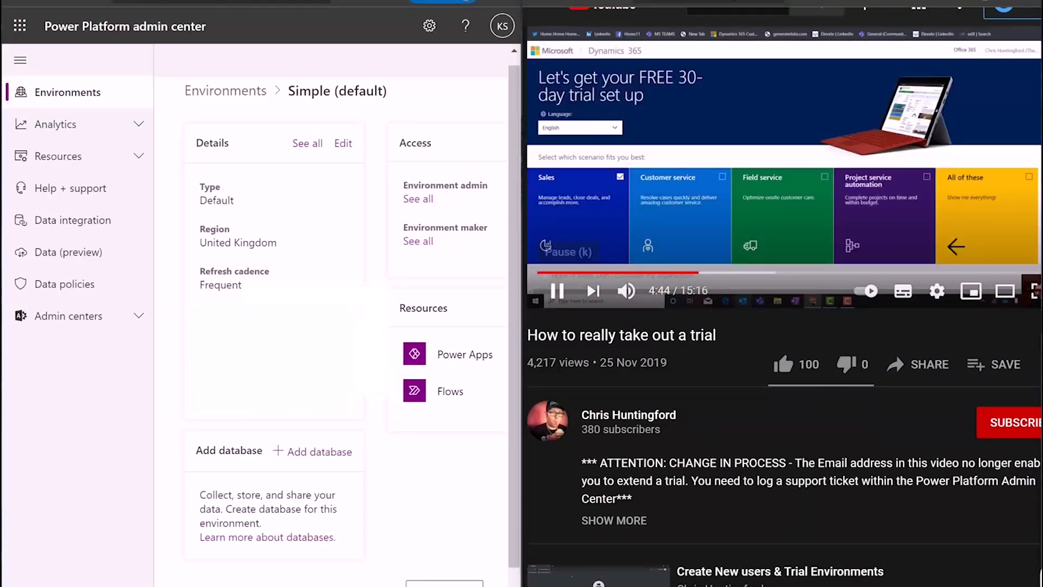
{"action": "left_click", "coordinate": [557, 291]}
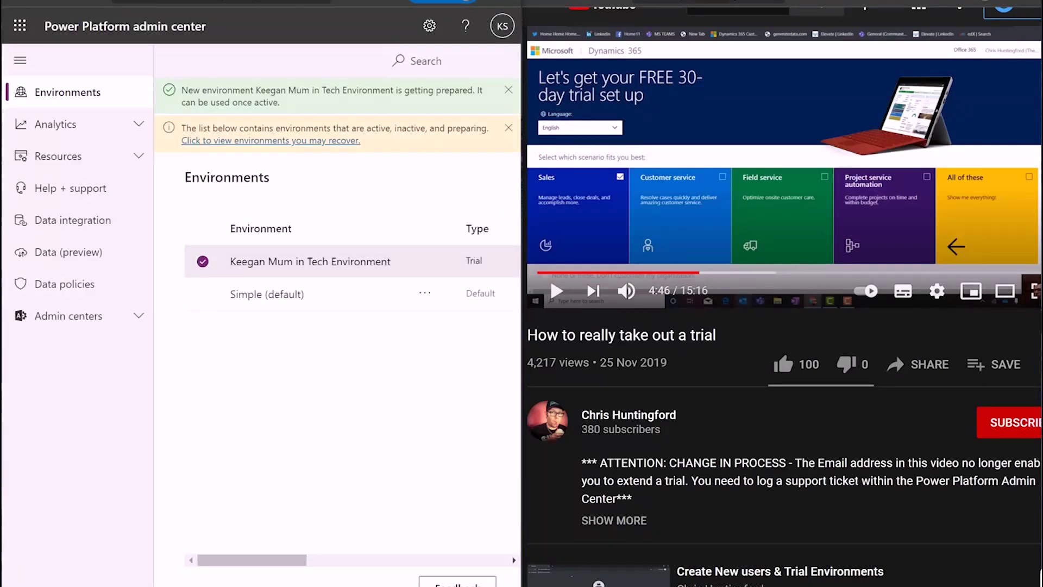
Step: Dismiss both notification banners and scroll the environments table sideways
{"action": "left_click_drag", "start_coordinate": [251, 560], "coordinate": [453, 560]}
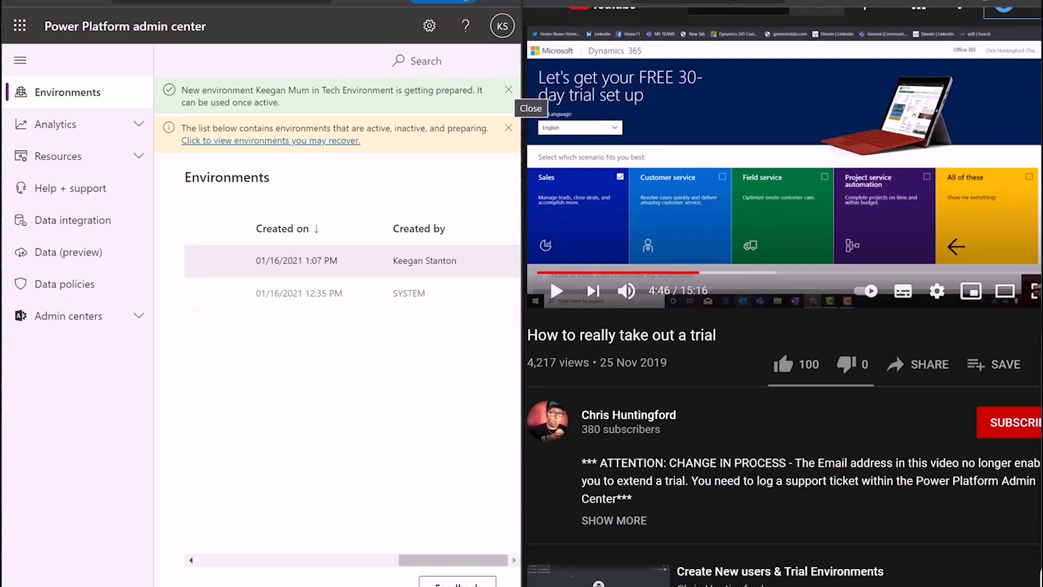
{"action": "left_click", "coordinate": [508, 90]}
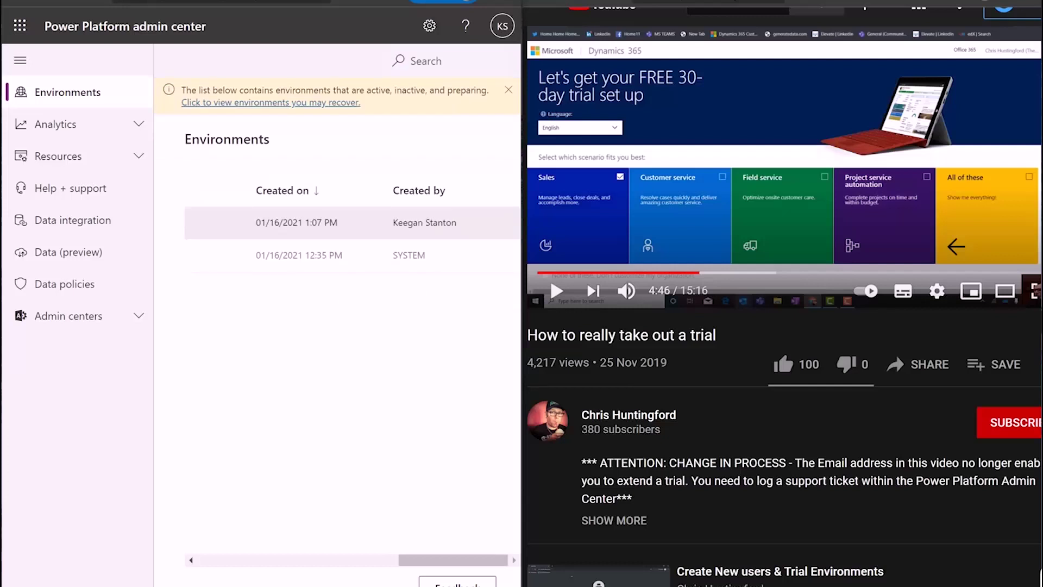
{"action": "left_click", "coordinate": [508, 90]}
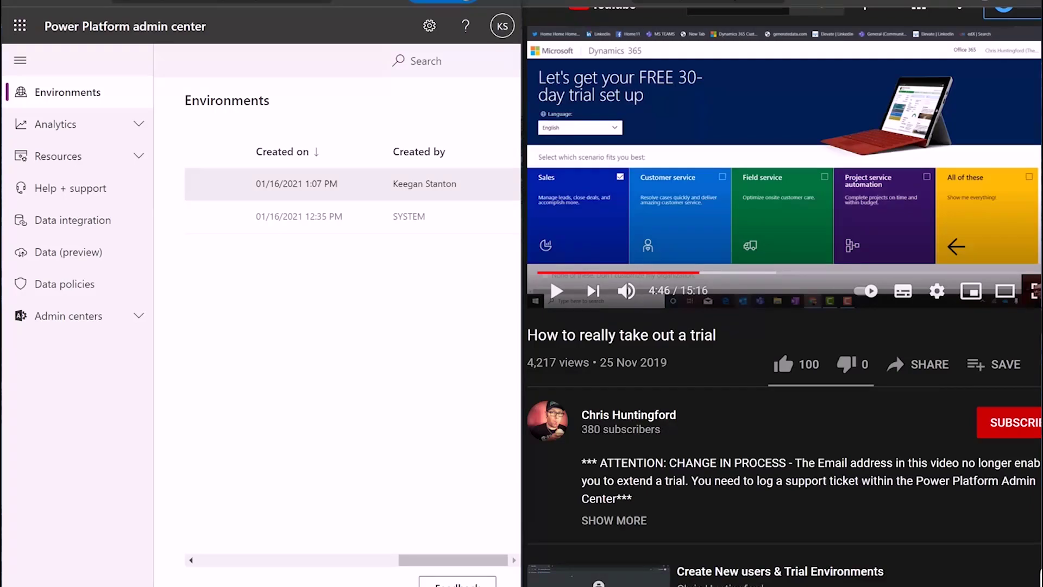
{"action": "left_click_drag", "start_coordinate": [454, 560], "coordinate": [252, 559]}
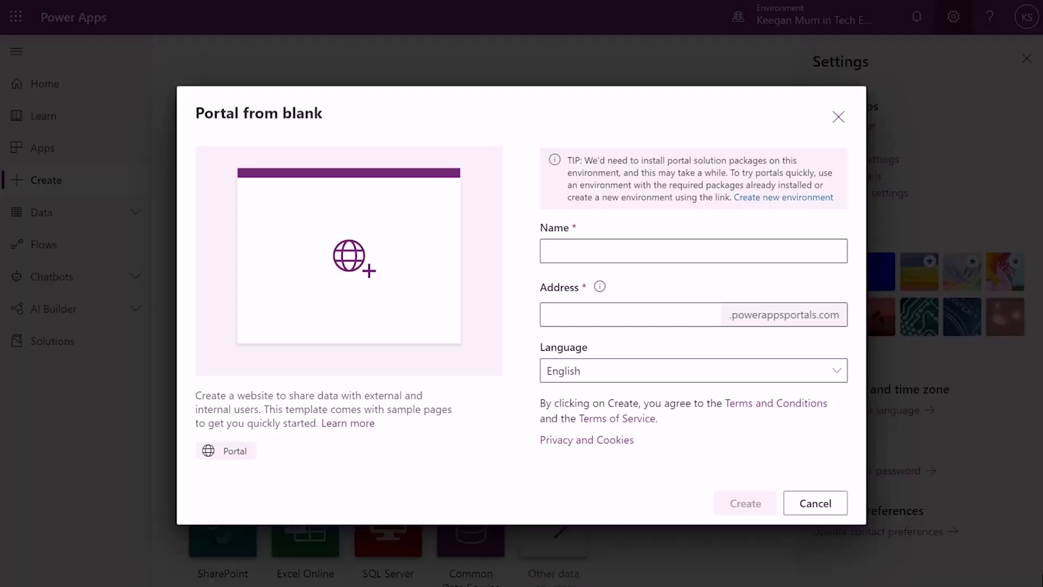
Step: Name the blank portal 'Mum in Tech Gallery' with address mumintechgallery and create it
{"action": "left_click", "coordinate": [673, 252]}
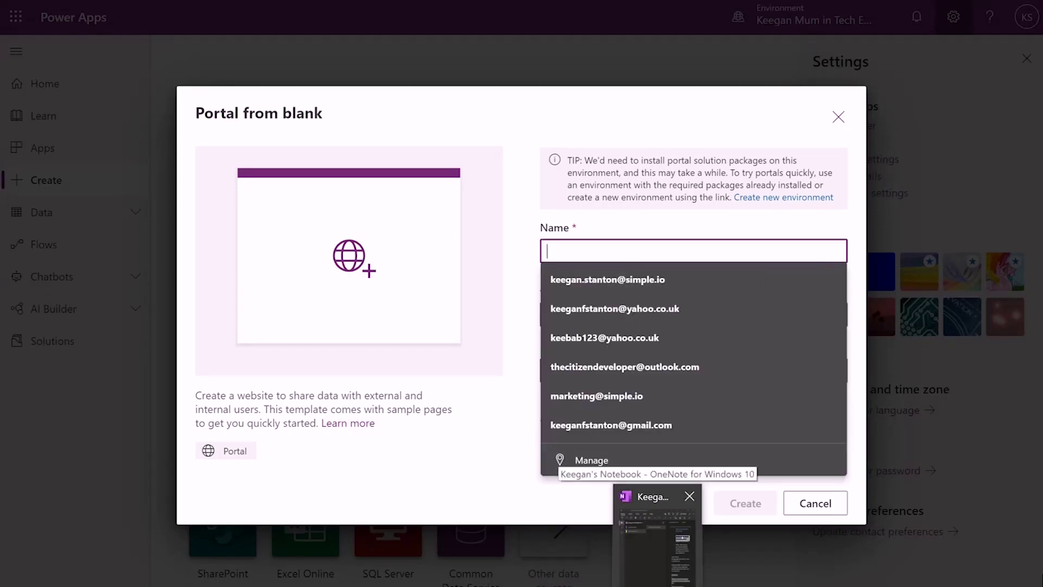
{"action": "type", "text": "The"}
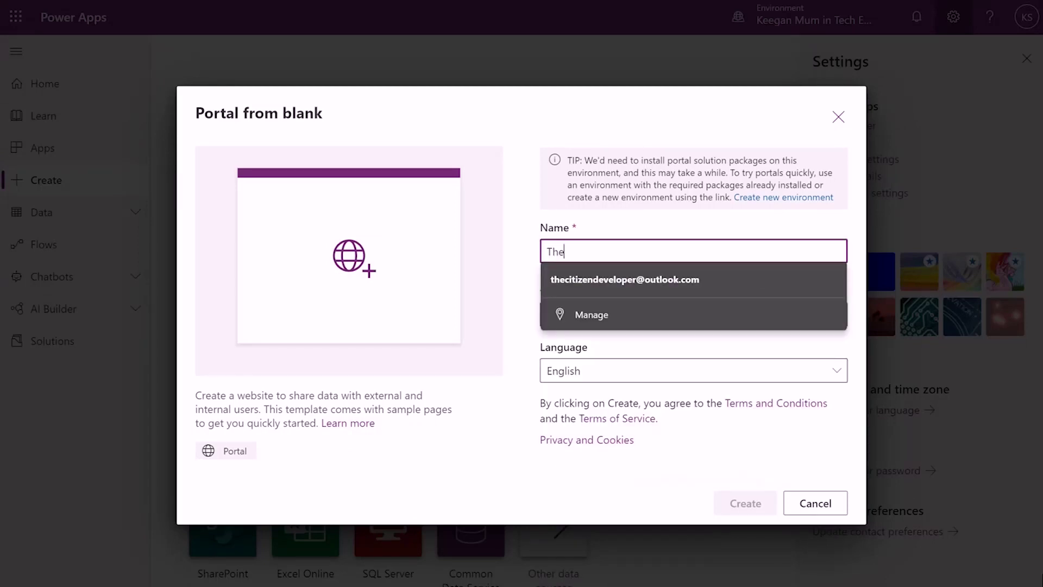
{"action": "key", "text": "BackSpace"}
{"action": "type", "text": "Mum in Tech Gallery"}
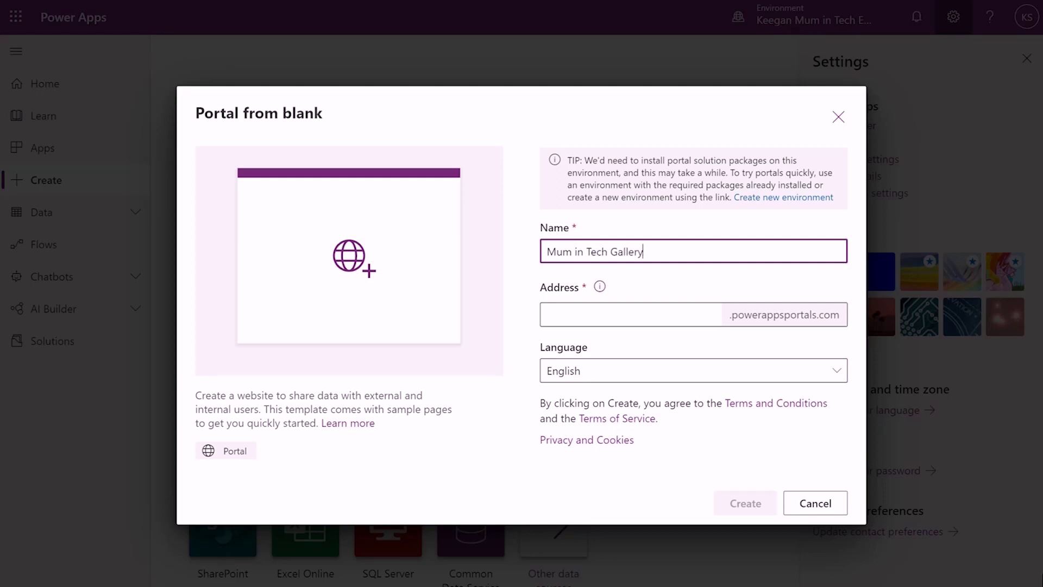
{"action": "left_click", "coordinate": [630, 314]}
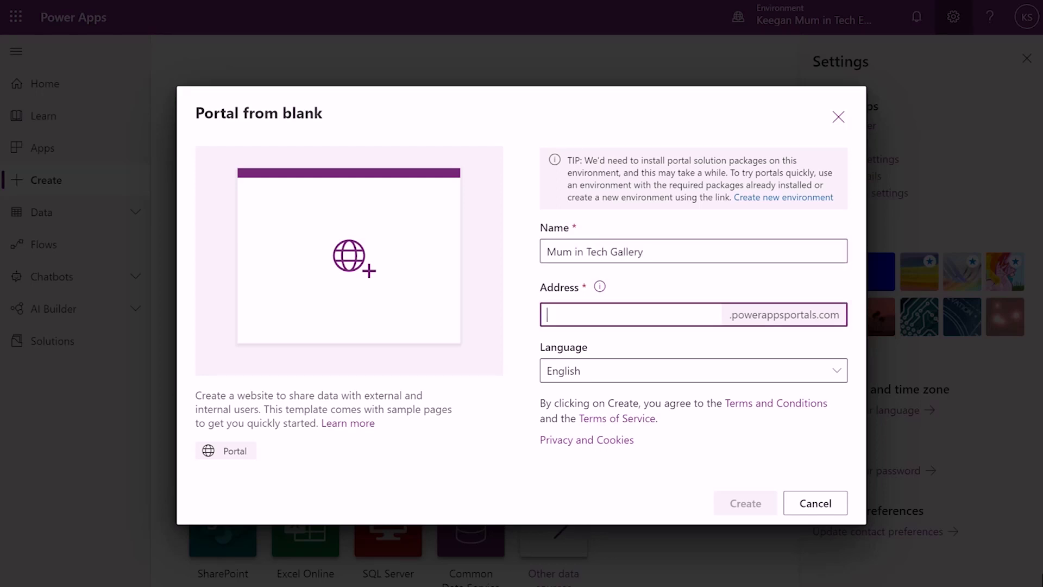
{"action": "type", "text": "mumintechgallery"}
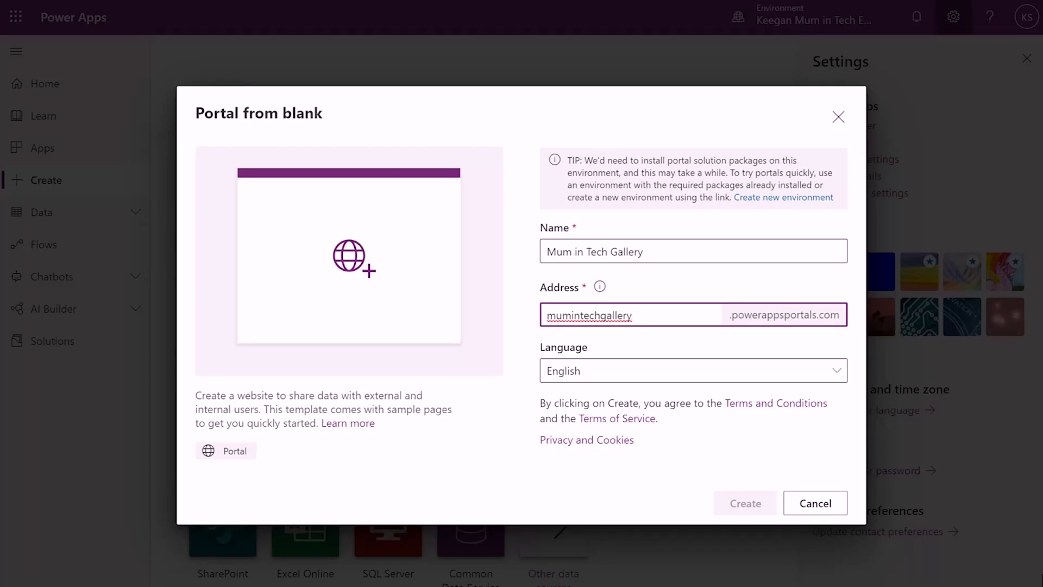
{"action": "key", "text": "Tab"}
{"action": "key", "text": "Return"}
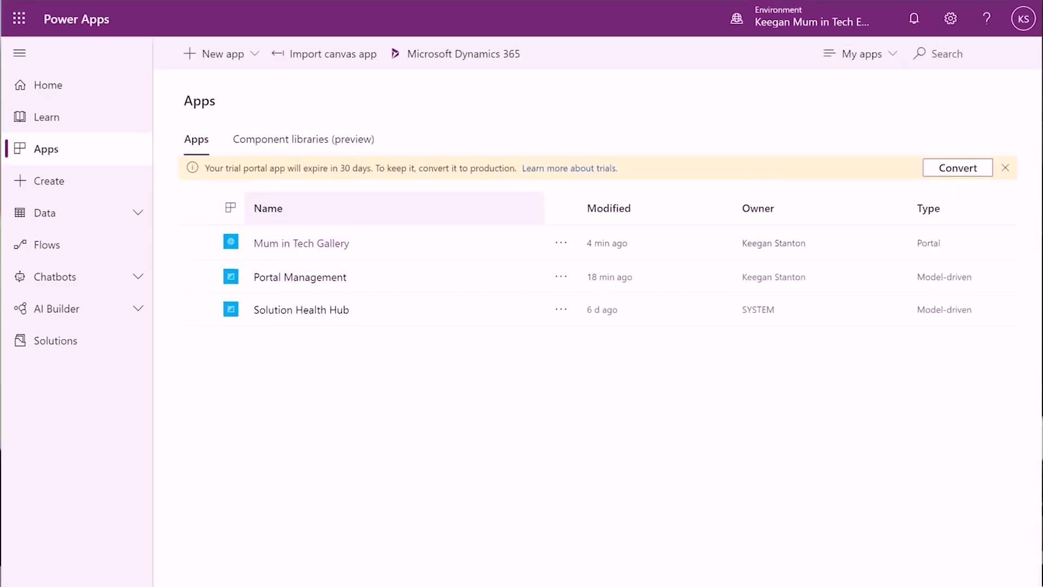
Step: Open the Mum in Tech Gallery portal site and scroll through its default starter home page
{"action": "left_click", "coordinate": [302, 243]}
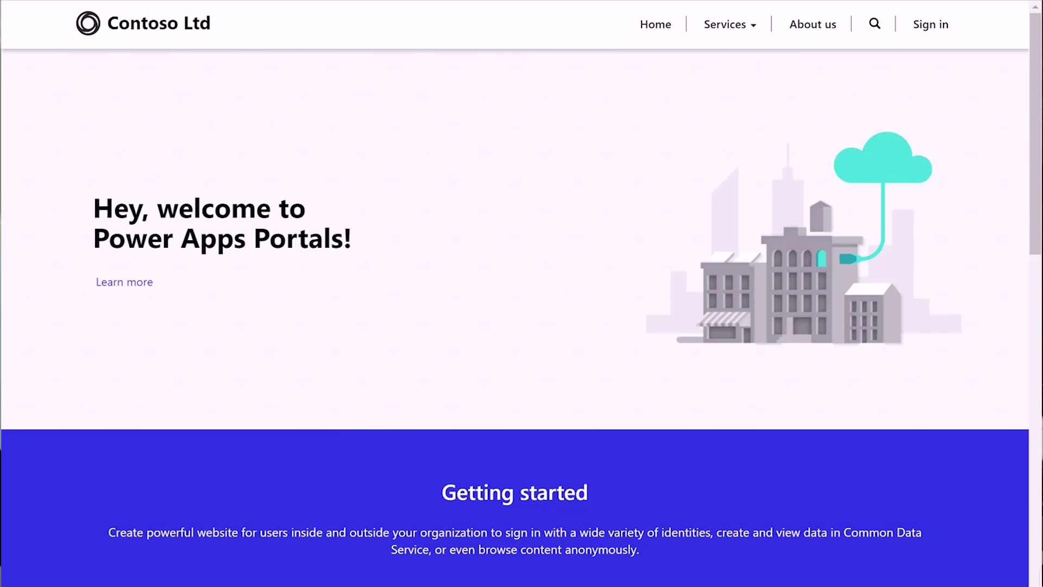
{"action": "scroll", "coordinate": [515, 293], "scroll_direction": "down", "scroll_amount": 4}
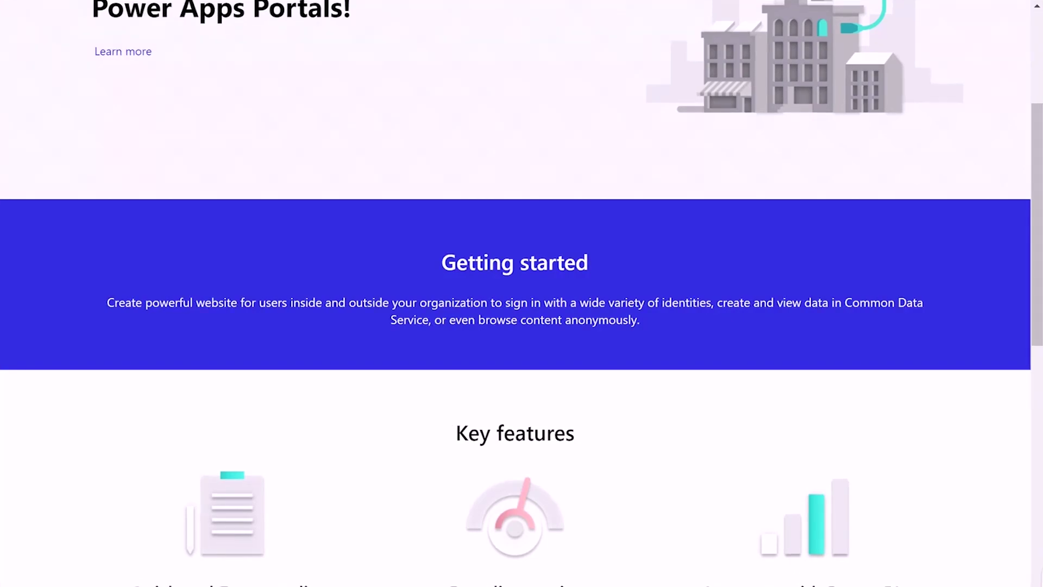
{"action": "scroll", "coordinate": [515, 294], "scroll_direction": "down", "scroll_amount": 4}
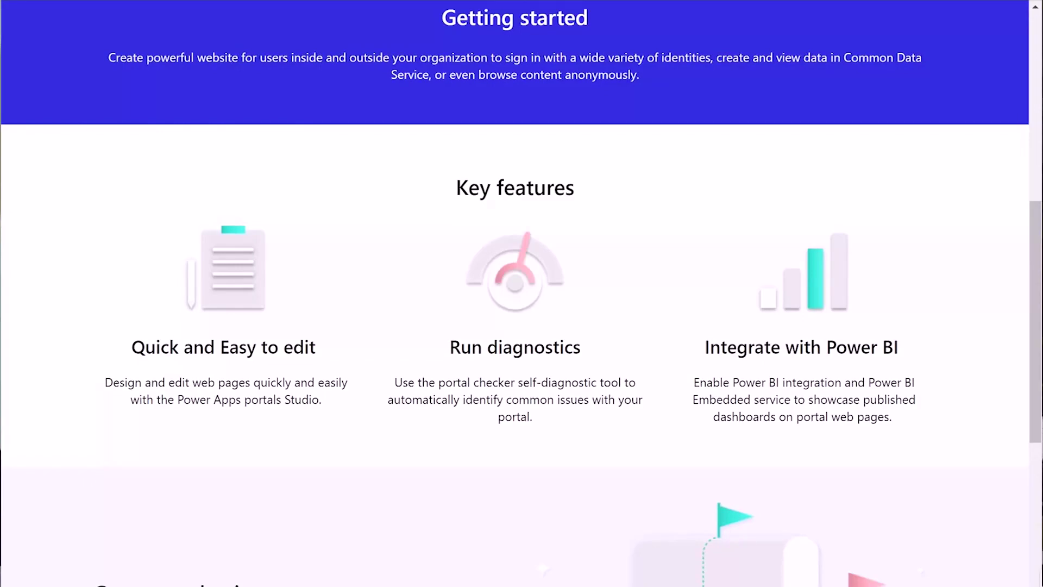
{"action": "scroll", "coordinate": [515, 293], "scroll_direction": "down", "scroll_amount": 5}
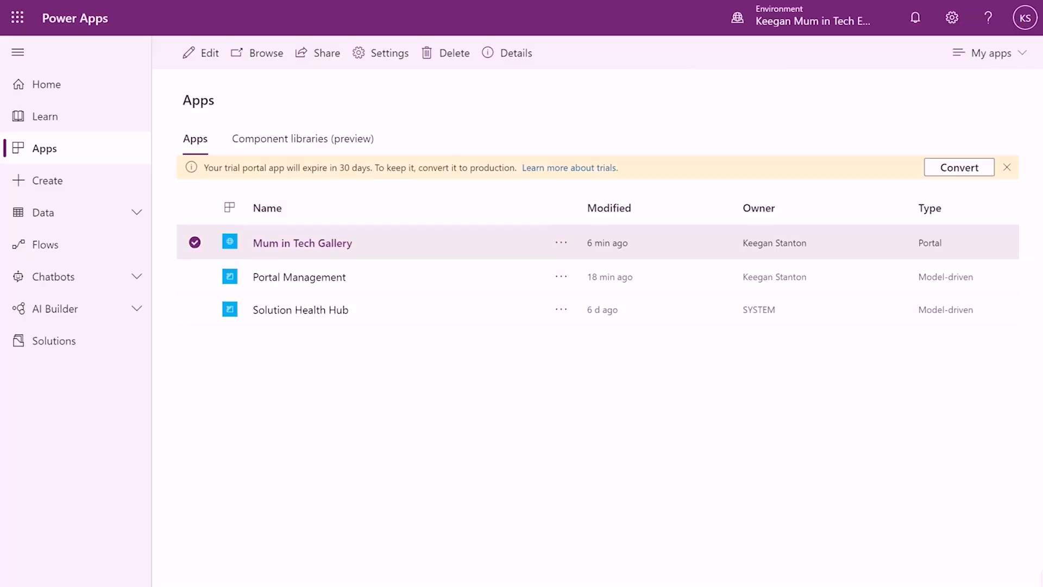
Step: Open the Mum in Tech Gallery portal in Portals Studio using its Edit action
{"action": "left_click", "coordinate": [194, 243]}
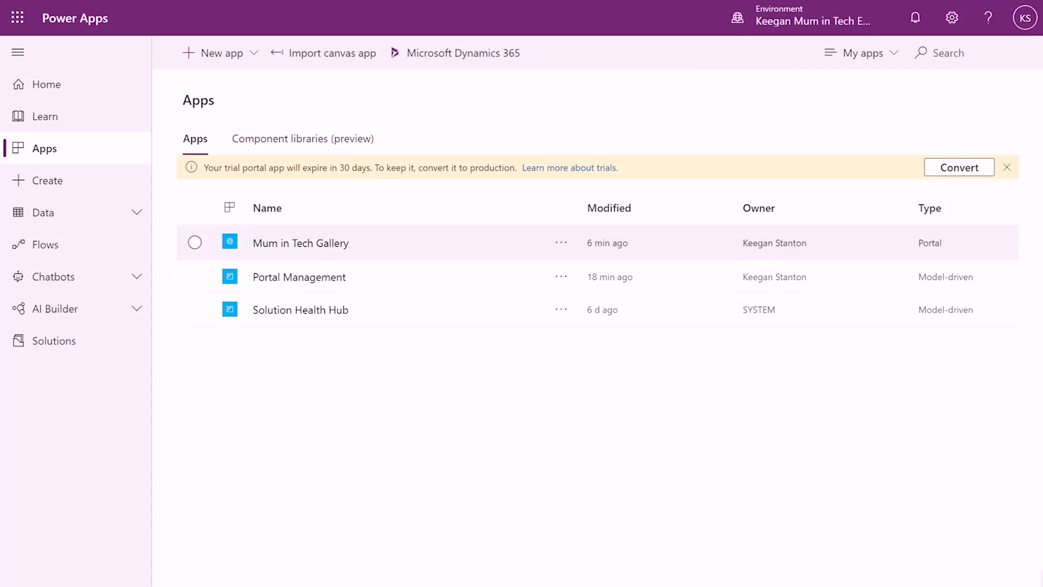
{"action": "left_click", "coordinate": [195, 242]}
{"action": "left_click", "coordinate": [561, 242]}
{"action": "left_click", "coordinate": [577, 268]}
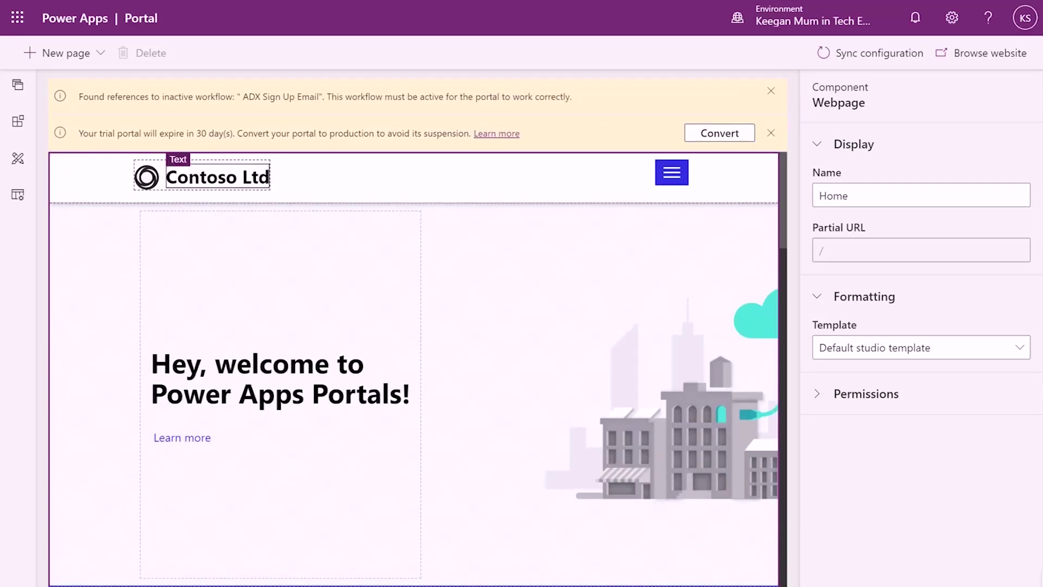
Step: Rename the header site title from 'Contoso Ltd' to 'Famalam'
{"action": "left_click", "coordinate": [217, 177]}
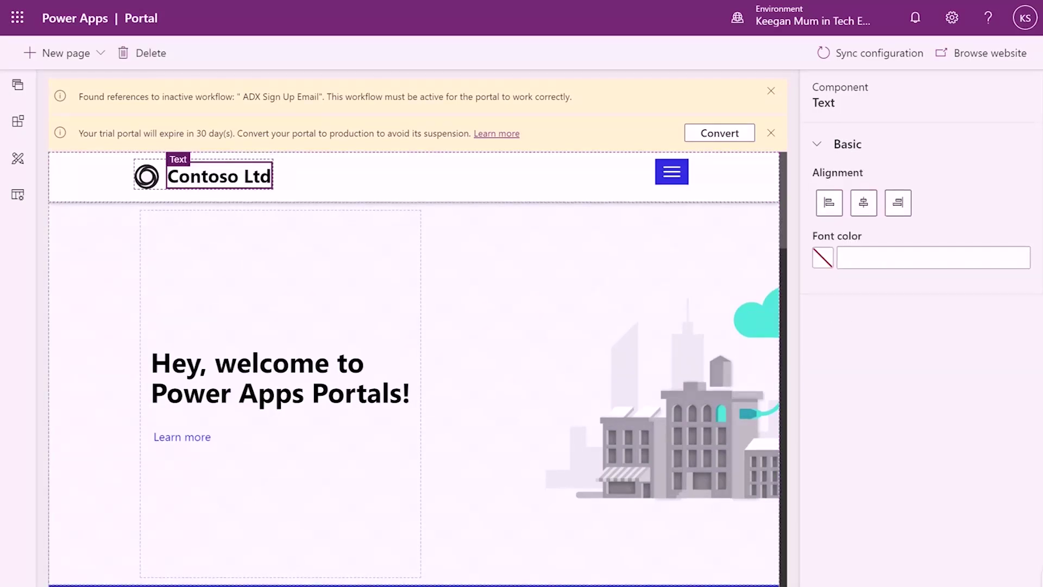
{"action": "key", "text": "ctrl+a"}
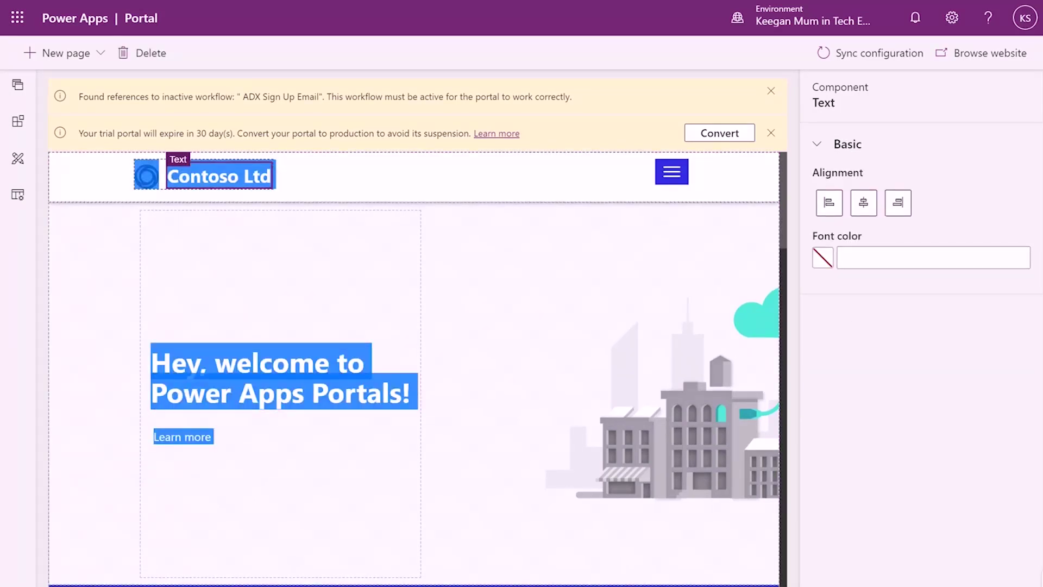
{"action": "left_click", "coordinate": [218, 176]}
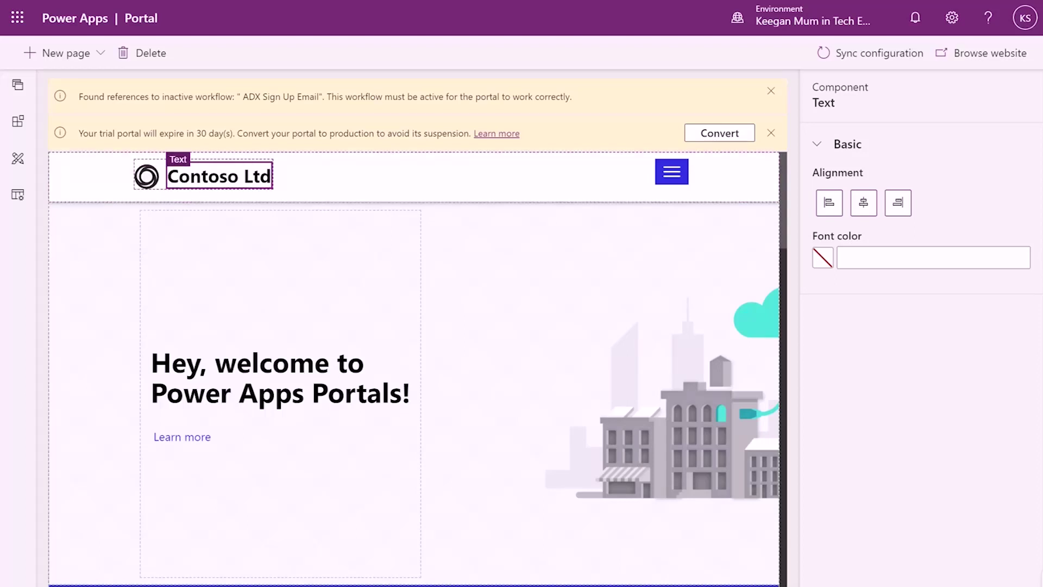
{"action": "double_click", "coordinate": [258, 177]}
{"action": "left_click", "coordinate": [228, 176]}
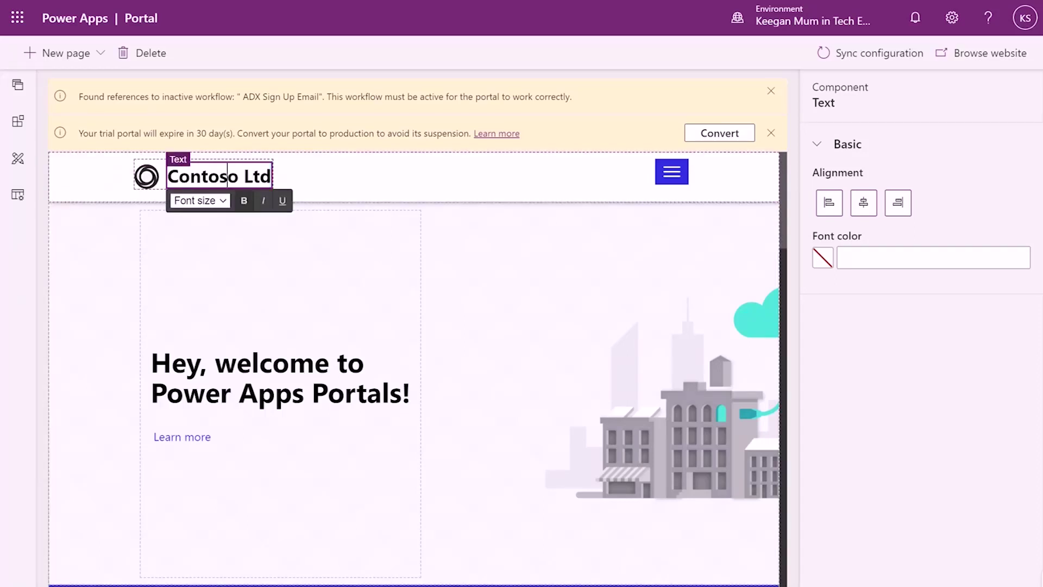
{"action": "left_click_drag", "start_coordinate": [239, 176], "coordinate": [178, 177]}
{"action": "key", "text": "BackSpace"}
{"action": "key", "text": "BackSpace"}
{"action": "type", "text": "Familam"}
{"action": "key", "text": "Delete"}
{"action": "key", "text": "Delete"}
{"action": "key", "text": "Delete"}
{"action": "key", "text": "Delete"}
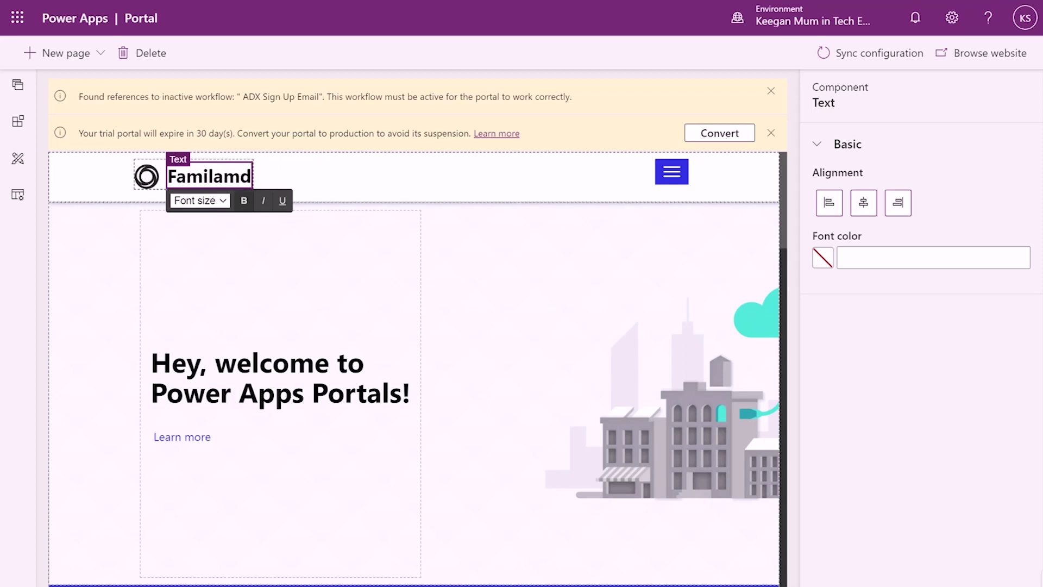
{"action": "key", "text": "Left"}
{"action": "key", "text": "Left"}
{"action": "key", "text": "Left"}
{"action": "key", "text": "Left"}
{"action": "key", "text": "Delete"}
{"action": "type", "text": "a"}
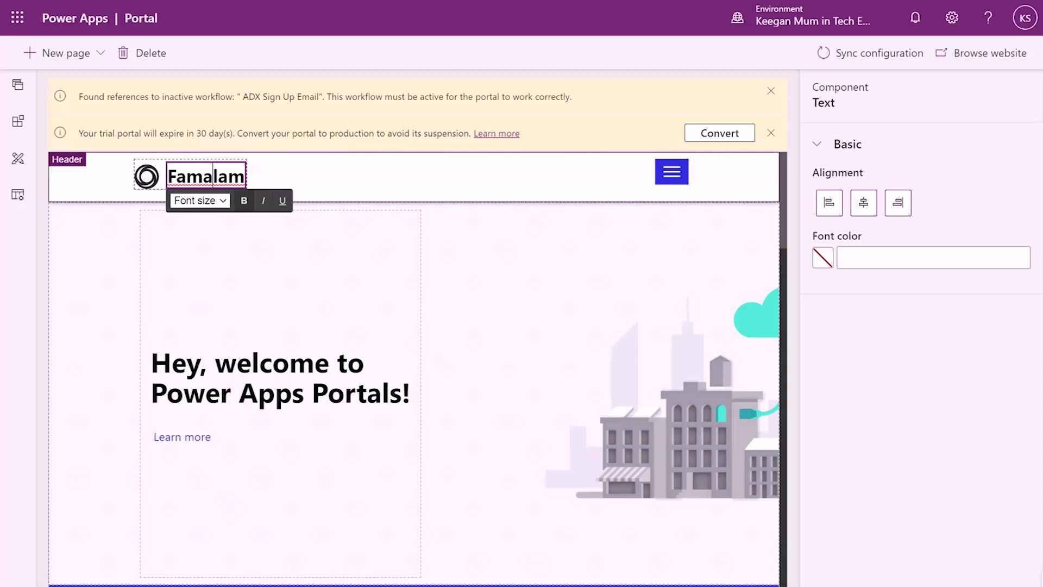
Step: Try magenta font colours 961b96, bd3ebd and b81fb8 on the Famalam title
{"action": "left_click", "coordinate": [822, 258]}
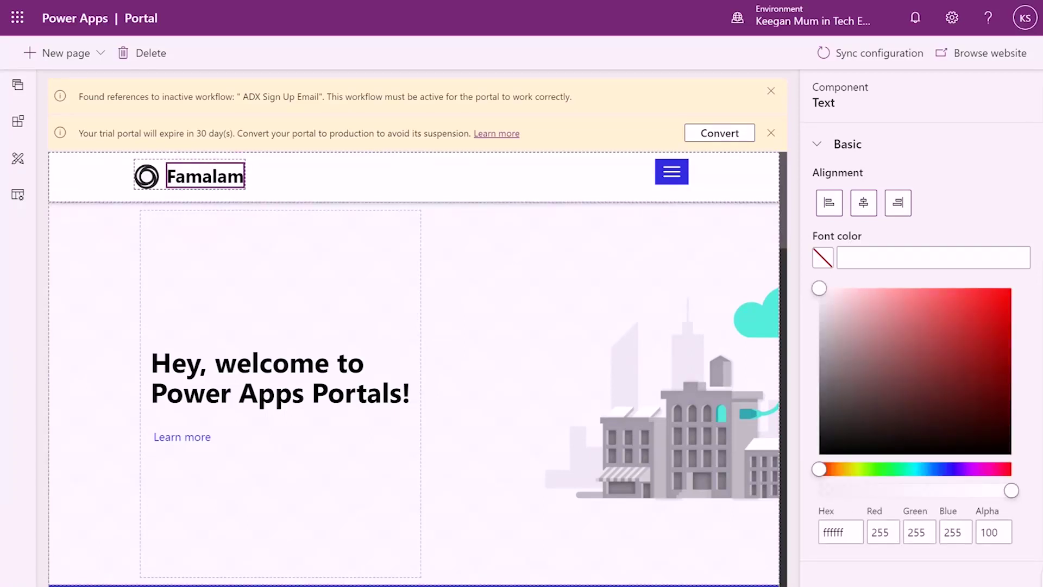
{"action": "double_click", "coordinate": [833, 532]}
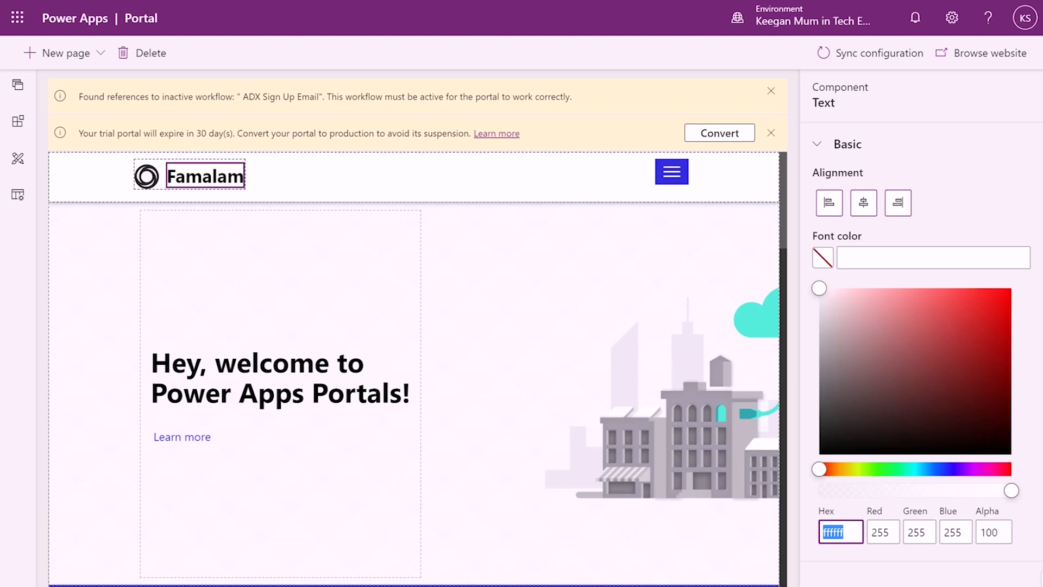
{"action": "key", "text": "Return"}
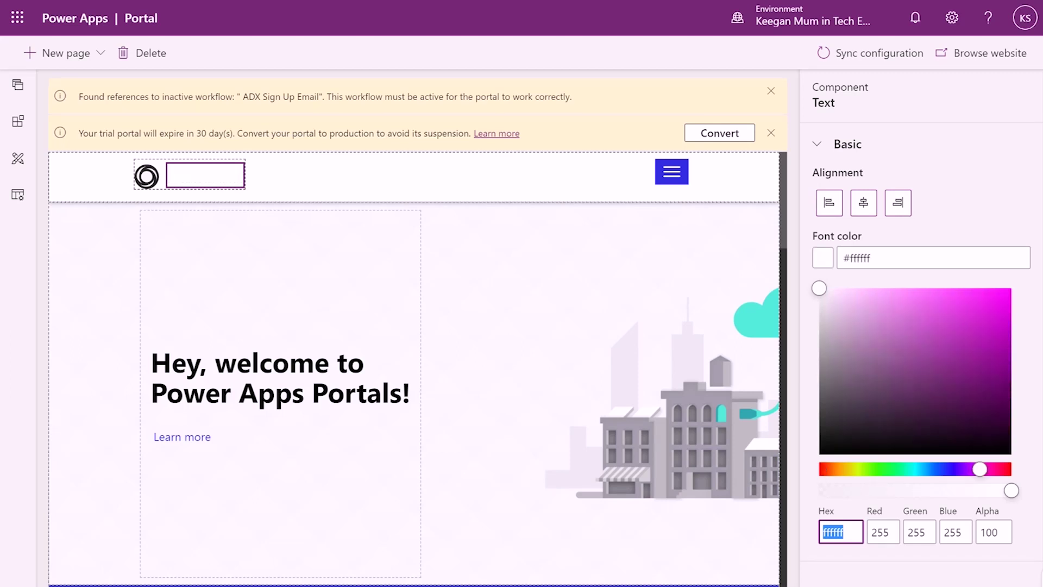
{"action": "type", "text": "961b96"}
{"action": "key", "text": "ctrl+a"}
{"action": "type", "text": "bd3ebd"}
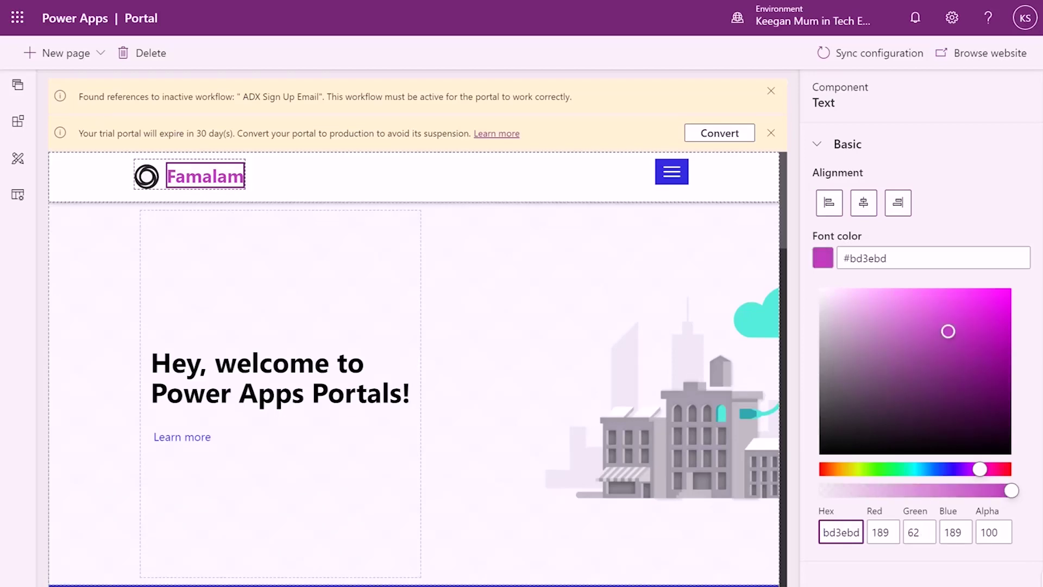
{"action": "key", "text": "ctrl+a"}
{"action": "type", "text": "b81fb8"}
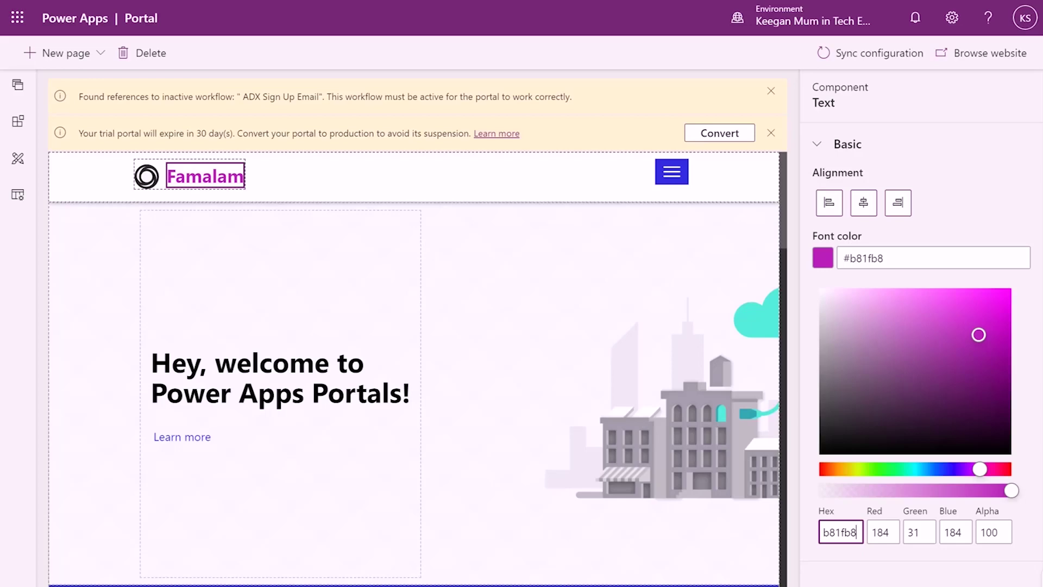
Step: Try e848e8 and e637e6, then settle on #d437d4 for the Famalam title colour
{"action": "key", "text": "ctrl+a"}
{"action": "type", "text": "e848e8"}
{"action": "key", "text": "ctrl+a"}
{"action": "type", "text": "e637e6"}
{"action": "key", "text": "ctrl+a"}
{"action": "type", "text": "d437d4"}
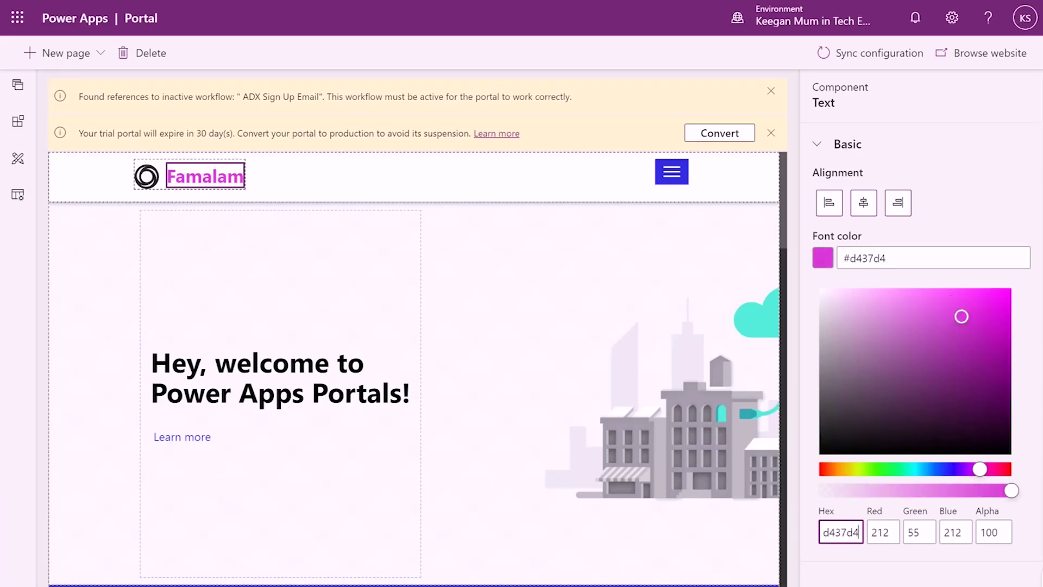
{"action": "left_click", "coordinate": [817, 144]}
{"action": "left_click", "coordinate": [146, 176]}
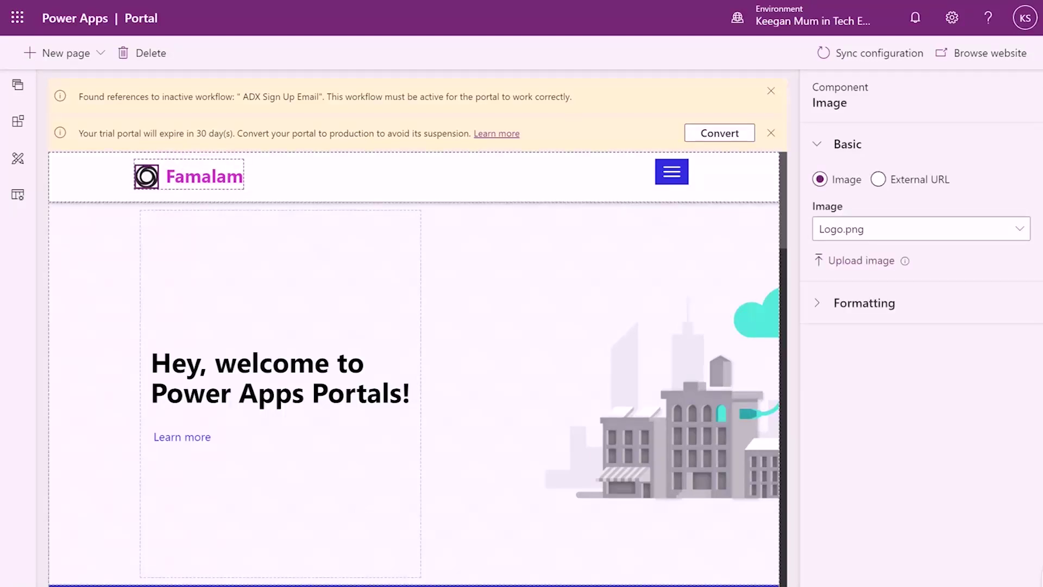
{"action": "left_click", "coordinate": [861, 261]}
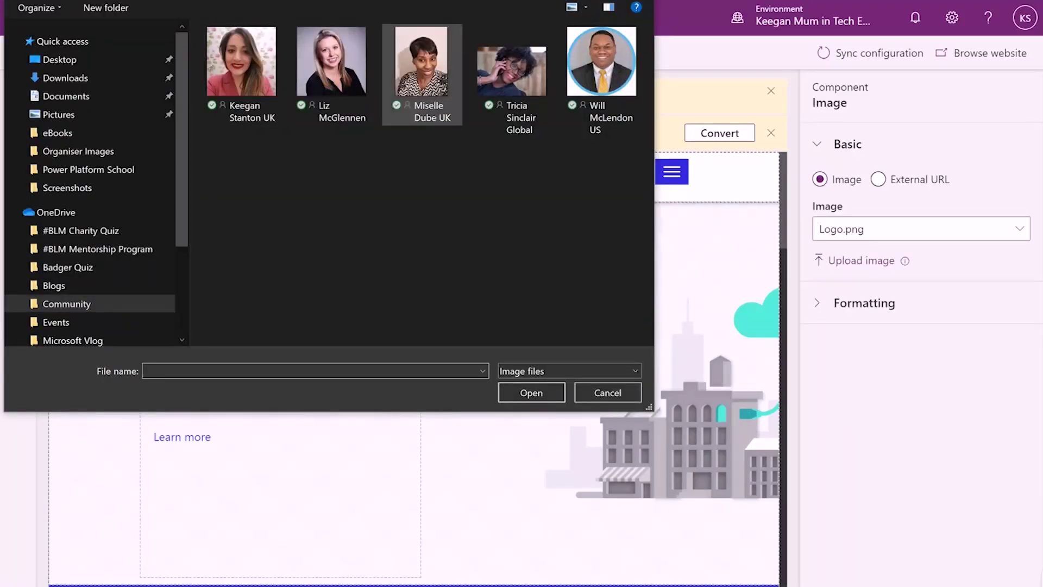
{"action": "left_click", "coordinate": [241, 75]}
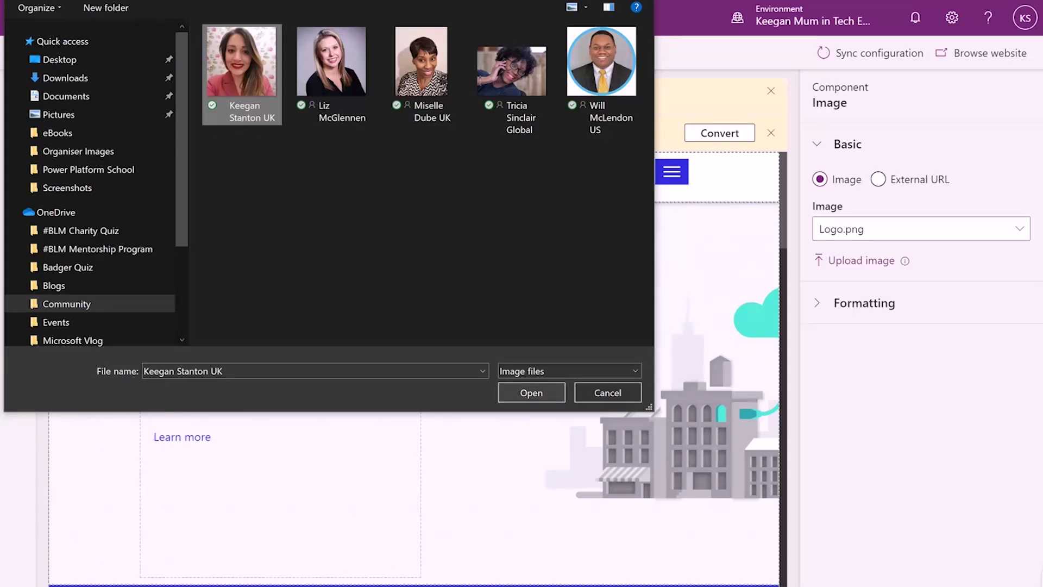
{"action": "key", "text": "Return"}
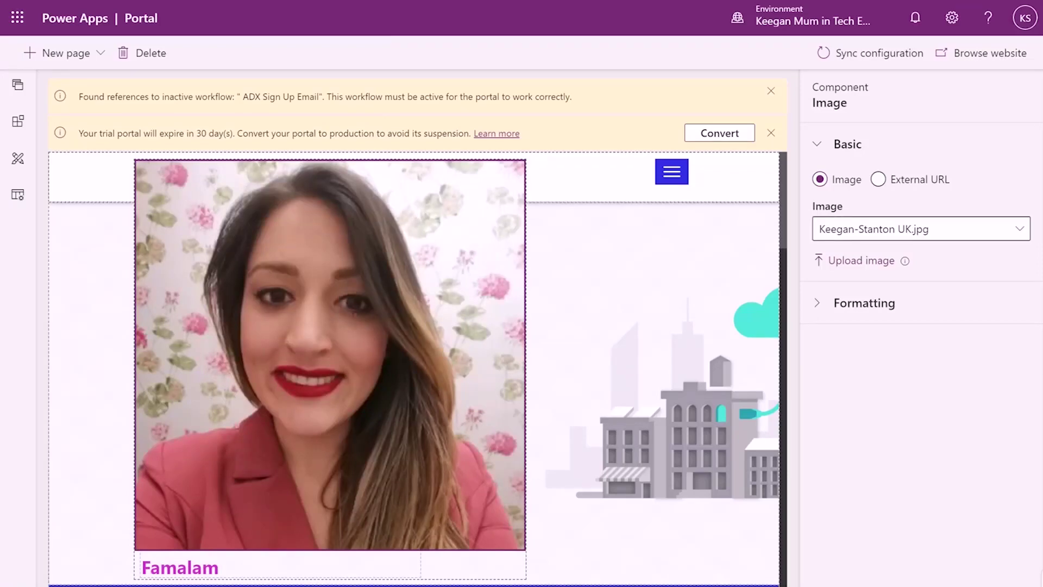
Step: Set the logo photo's width to 50px, after briefly trying 20px
{"action": "left_click", "coordinate": [864, 303]}
{"action": "left_click", "coordinate": [891, 354]}
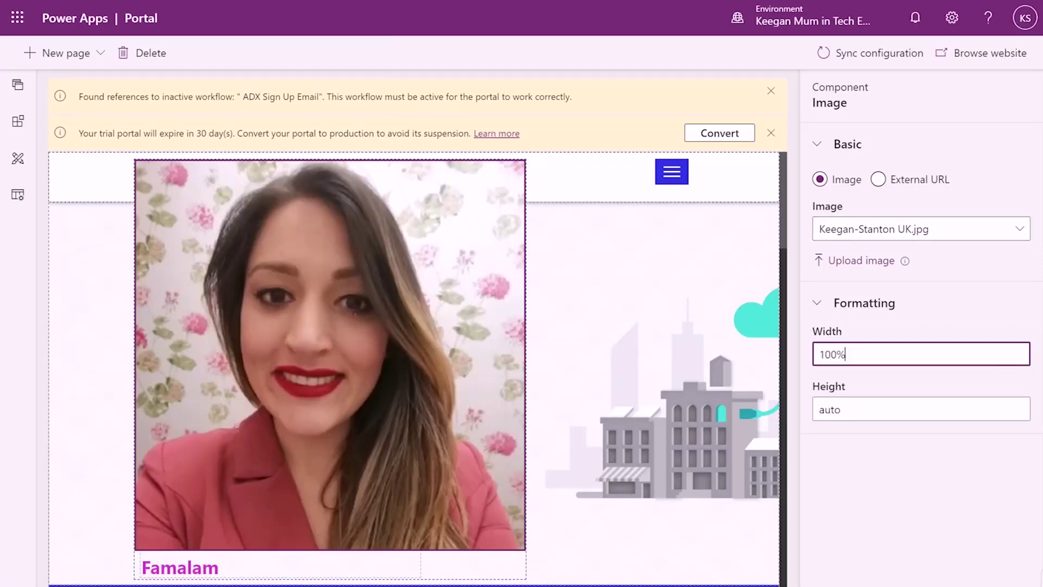
{"action": "key", "text": "ctrl+a"}
{"action": "type", "text": "20"}
{"action": "key", "text": "Return"}
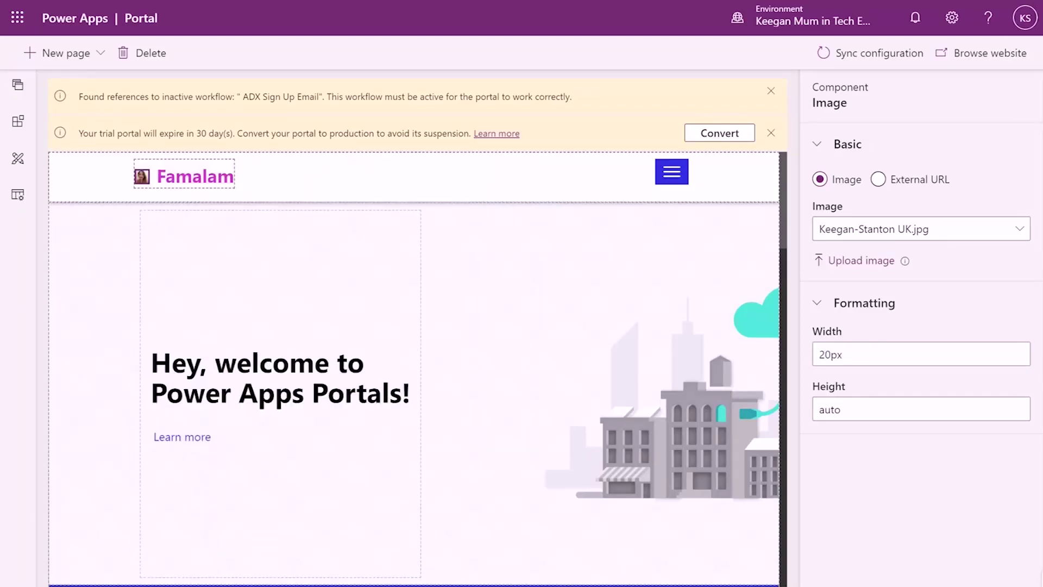
{"action": "left_click_drag", "start_coordinate": [863, 354], "coordinate": [773, 356]}
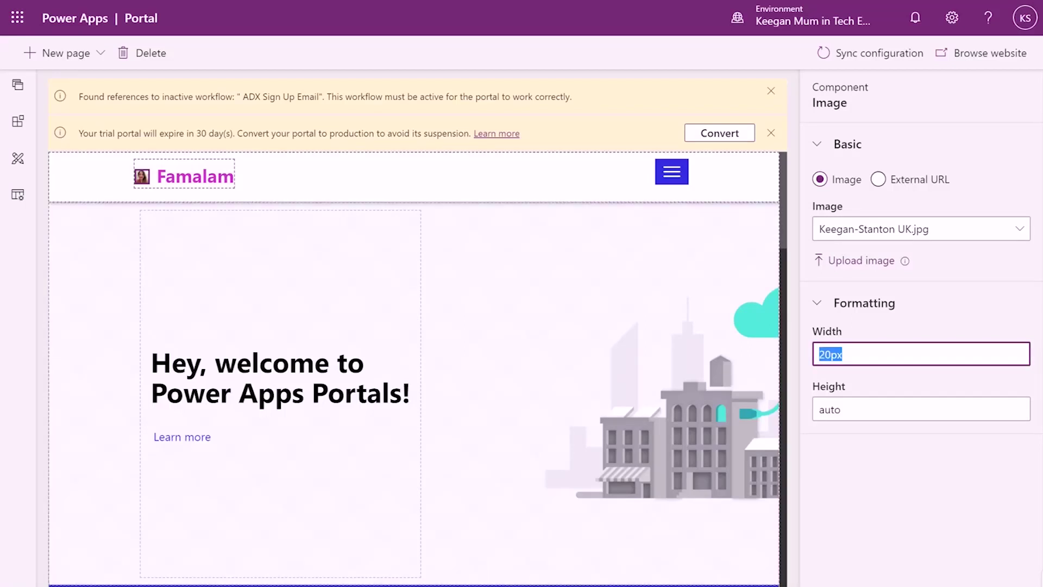
{"action": "type", "text": "50"}
{"action": "key", "text": "Return"}
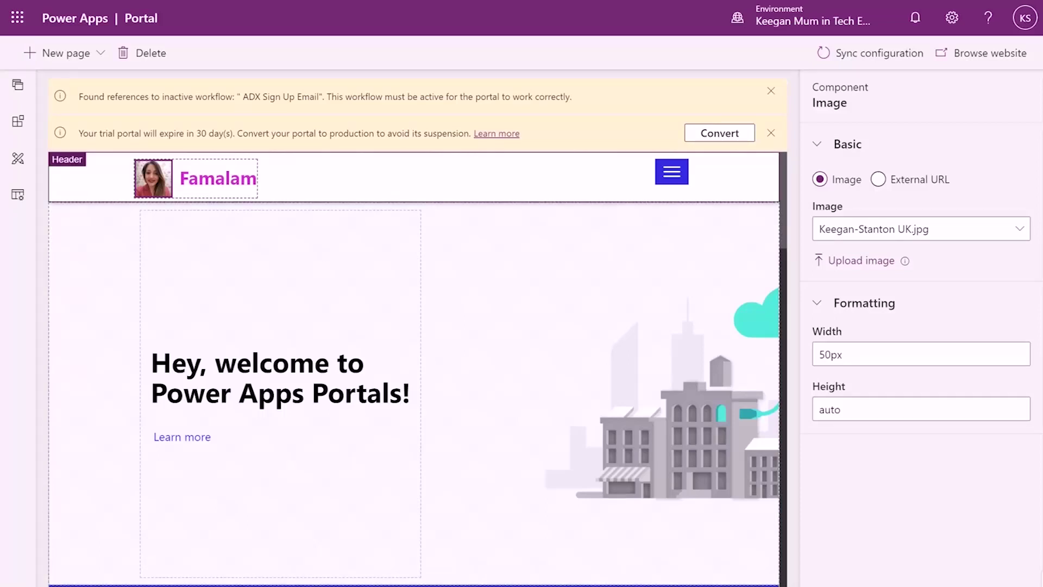
Step: Extend the bold magenta header title to read 'Famalam Gallery'
{"action": "left_click", "coordinate": [218, 178]}
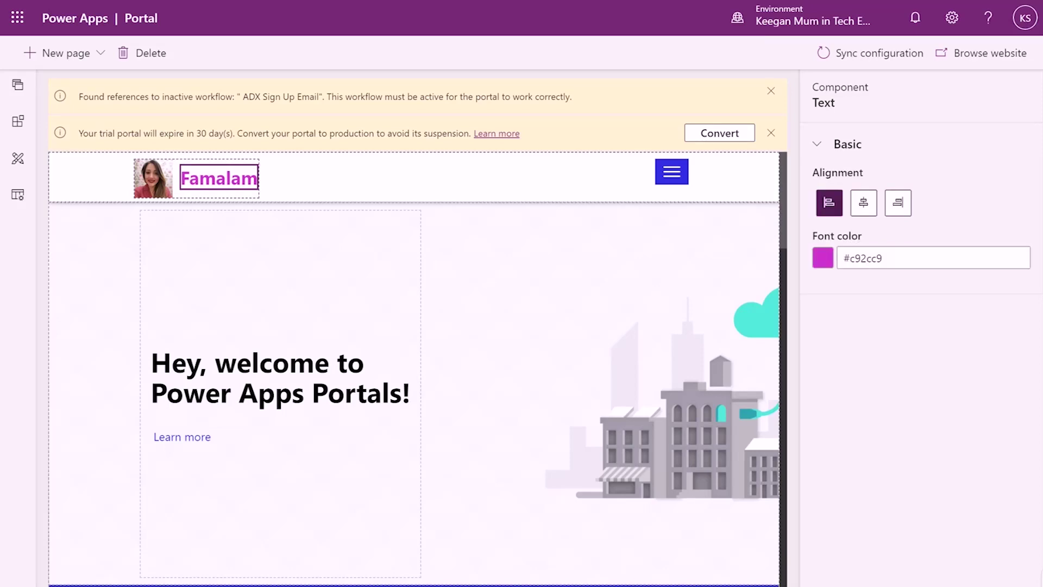
{"action": "double_click", "coordinate": [219, 178]}
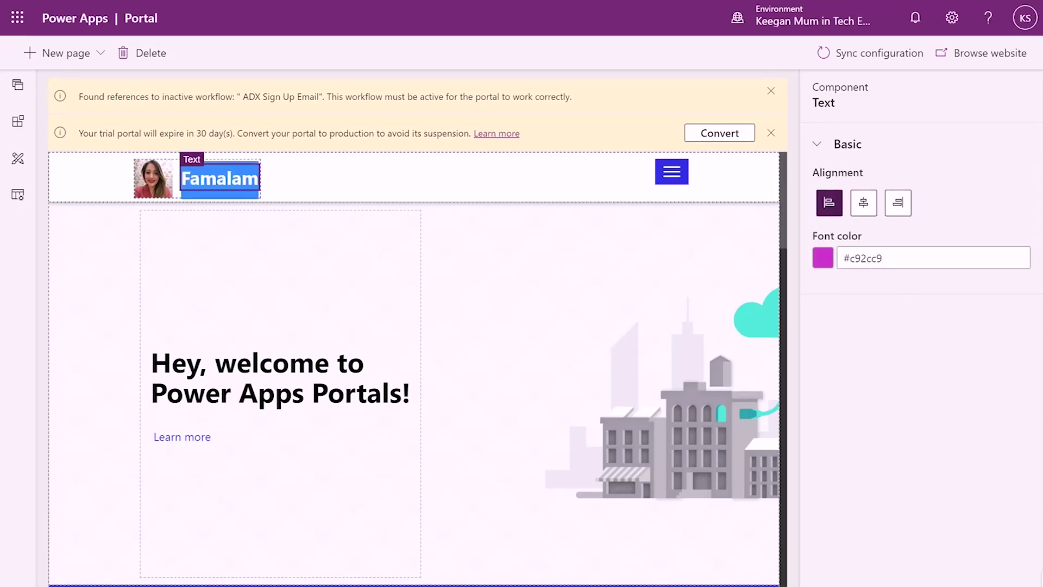
{"action": "left_click", "coordinate": [257, 178]}
{"action": "left_click", "coordinate": [242, 178]}
{"action": "left_click_drag", "start_coordinate": [259, 178], "coordinate": [150, 179]}
{"action": "left_click", "coordinate": [220, 178]}
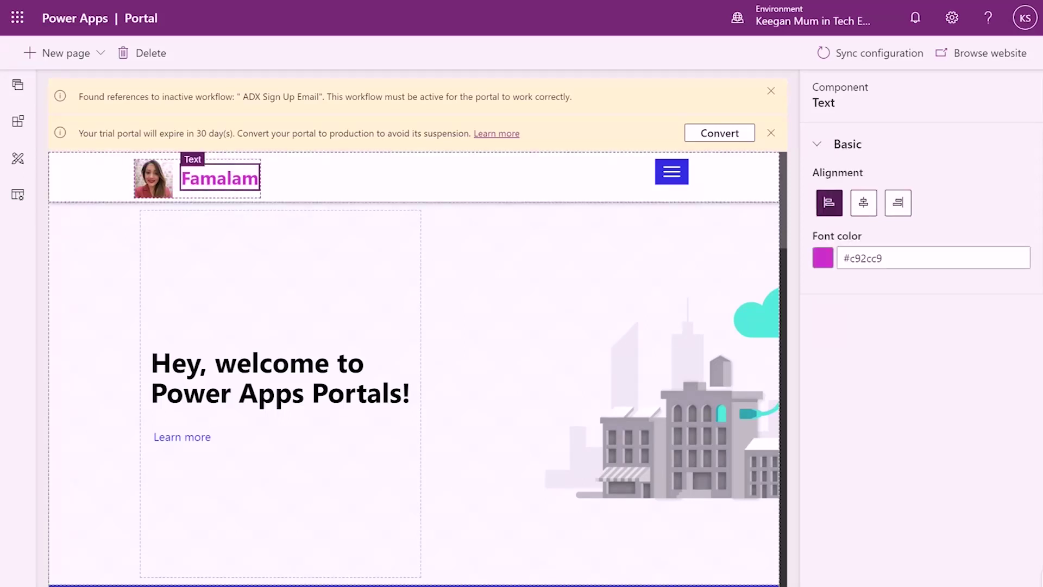
{"action": "double_click", "coordinate": [220, 178]}
{"action": "left_click", "coordinate": [214, 203]}
{"action": "left_click", "coordinate": [214, 203]}
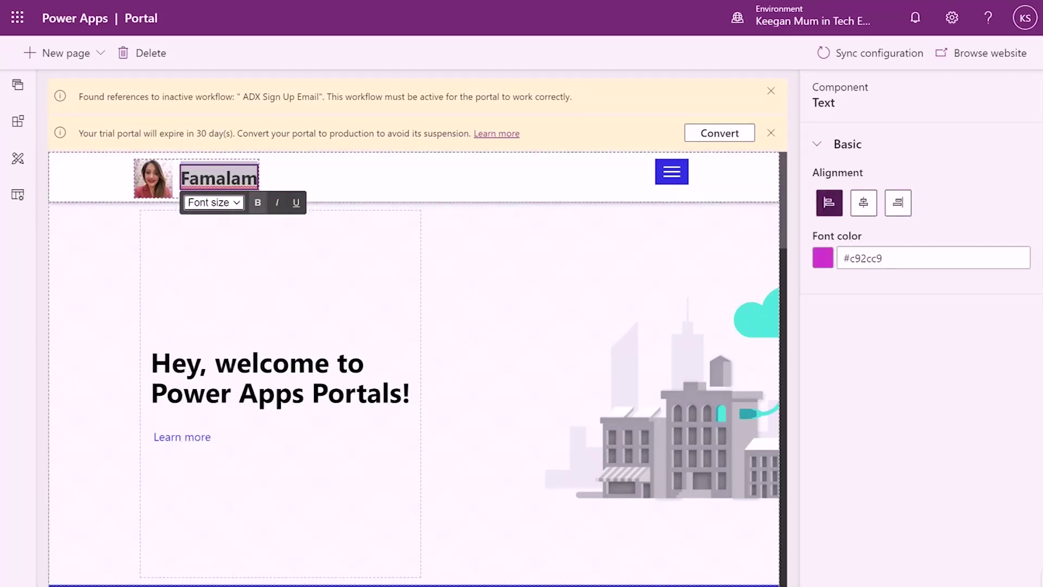
{"action": "left_click", "coordinate": [258, 203]}
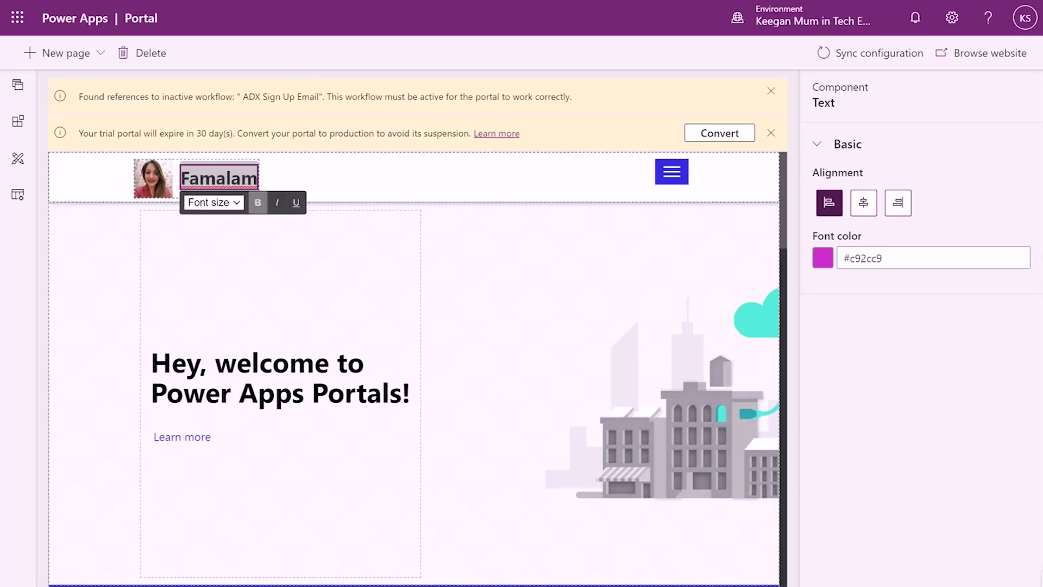
{"action": "left_click", "coordinate": [257, 202]}
{"action": "type", "text": "Gla"}
{"action": "key", "text": "BackSpace"}
{"action": "key", "text": "BackSpace"}
{"action": "type", "text": "allery."}
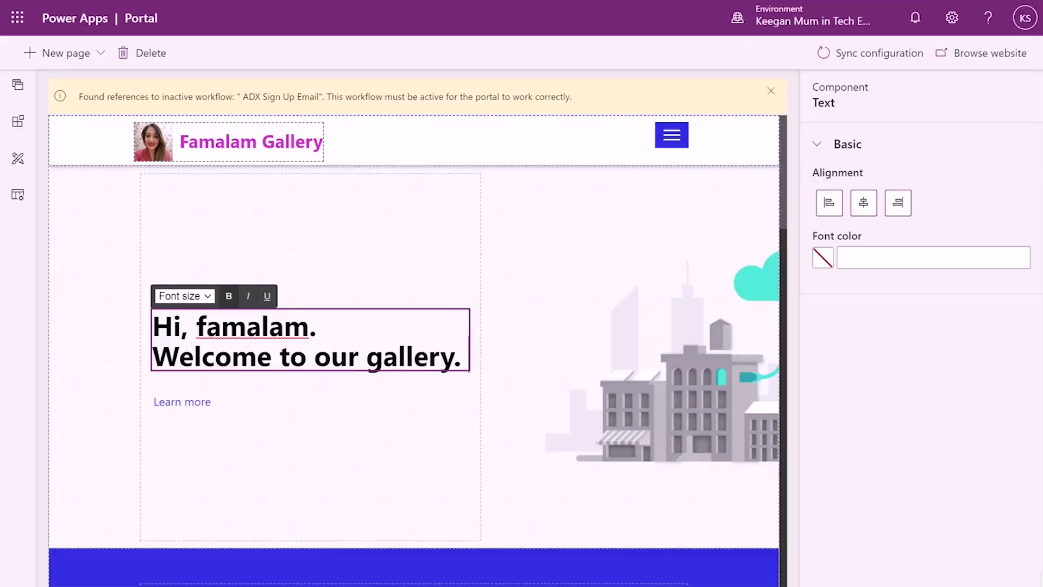
Step: Append ', to stay close during lockdown' to the hero heading text
{"action": "key", "text": "Return"}
{"action": "type", "text": "To"}
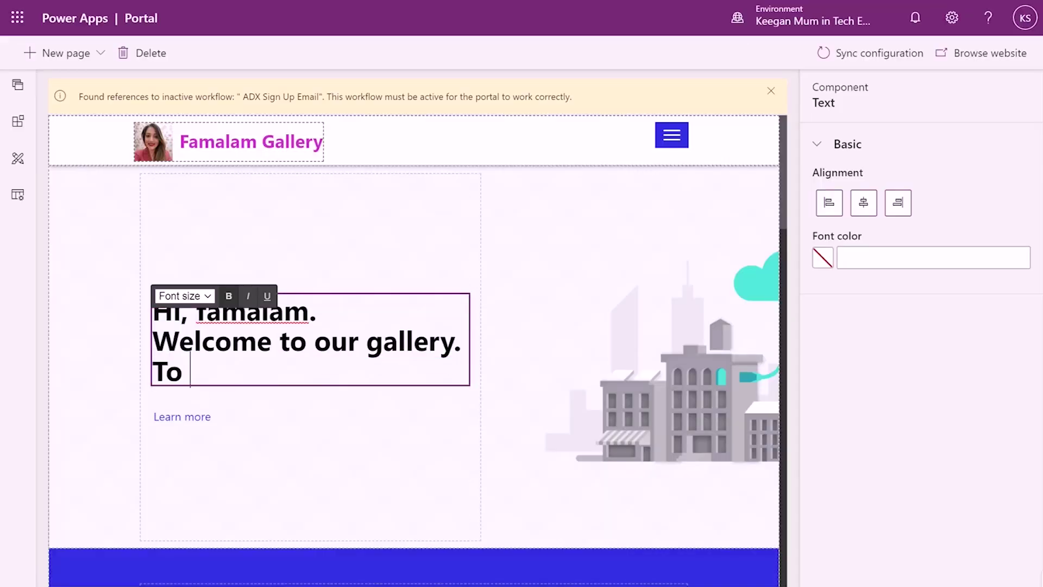
{"action": "key", "text": "BackSpace"}
{"action": "key", "text": "BackSpace"}
{"action": "key", "text": "BackSpace"}
{"action": "type", "text": ", to"}
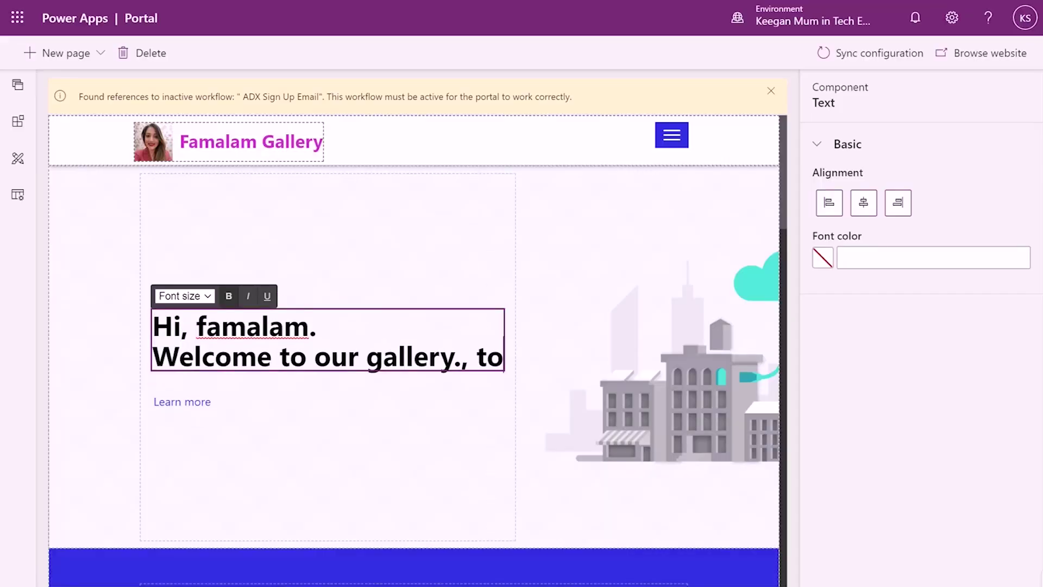
{"action": "key", "text": "BackSpace"}
{"action": "key", "text": "BackSpace"}
{"action": "key", "text": "BackSpace"}
{"action": "key", "text": "BackSpace"}
{"action": "key", "text": "BackSpace"}
{"action": "type", "text": ", to s"}
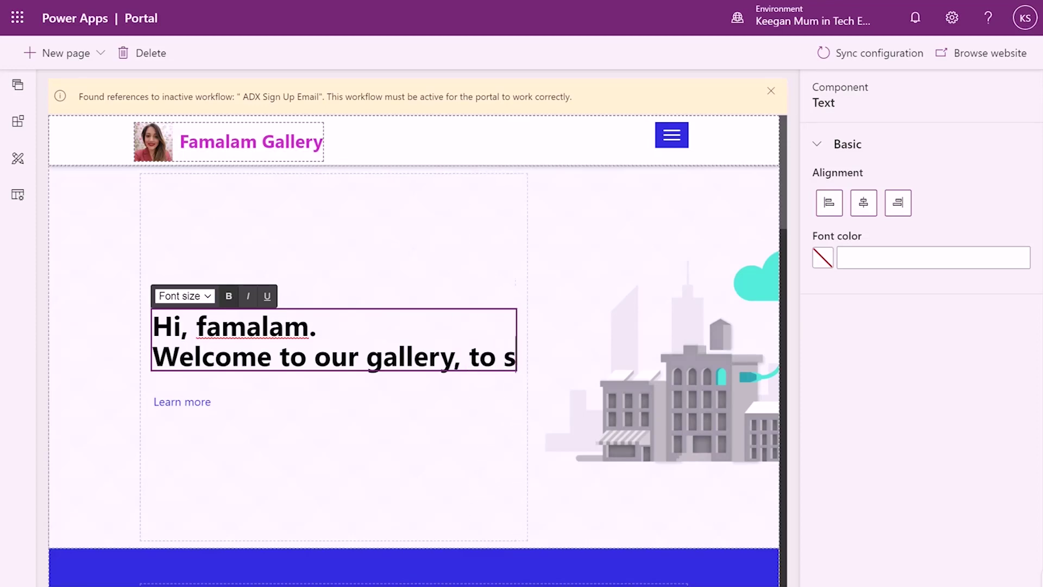
{"action": "type", "text": "tay close during "}
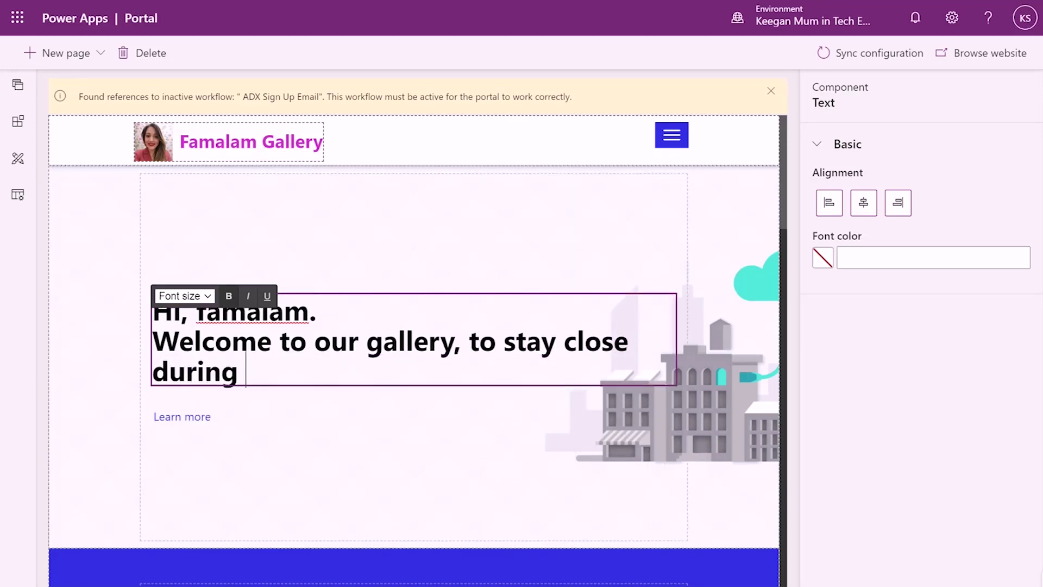
{"action": "type", "text": "lockdown"}
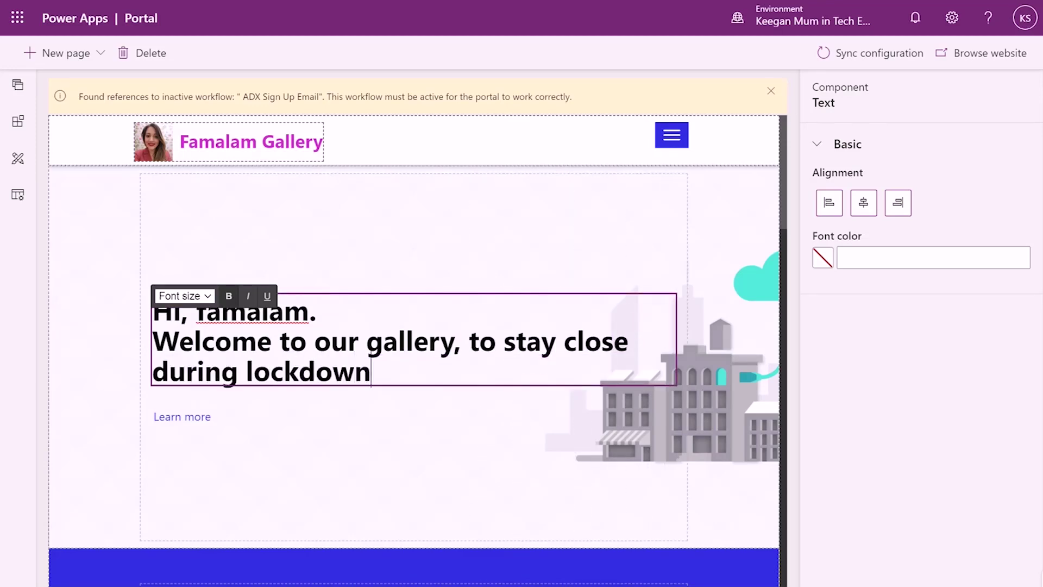
Step: Insert line breaks before 'to stay' and before 'lockdown' in the hero heading
{"action": "left_click", "coordinate": [469, 341]}
{"action": "key", "text": "shift+Return"}
{"action": "left_click", "coordinate": [413, 371]}
{"action": "key", "text": "shift+Return"}
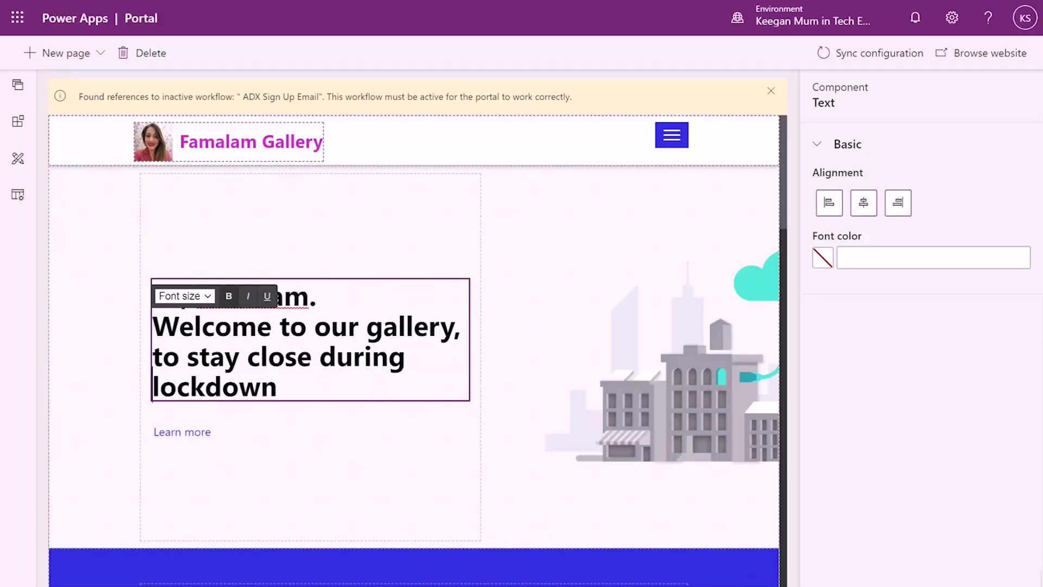
{"action": "left_click_drag", "start_coordinate": [279, 387], "coordinate": [152, 326]}
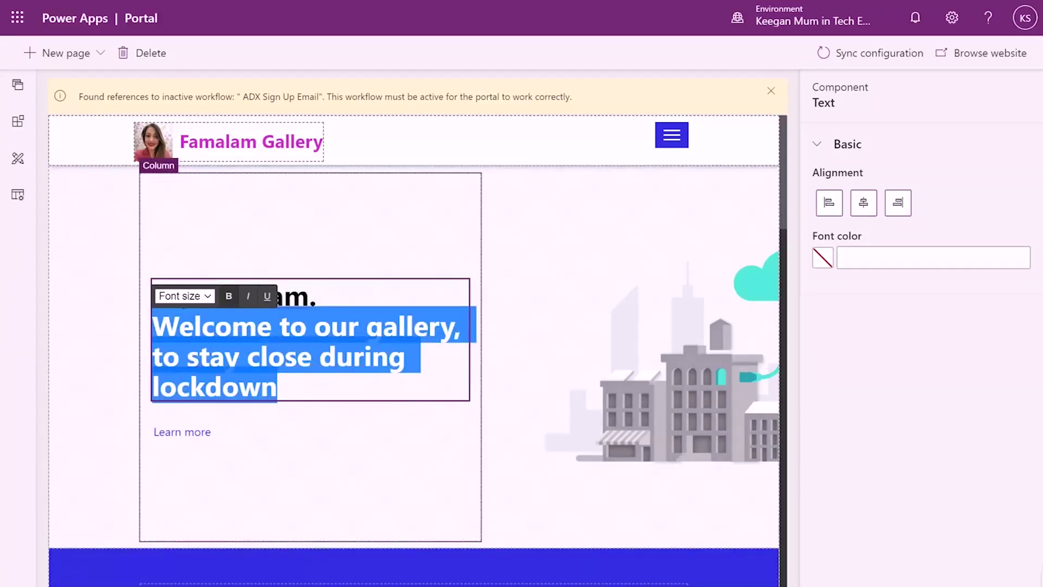
{"action": "key", "text": "Escape"}
{"action": "left_click", "coordinate": [311, 340]}
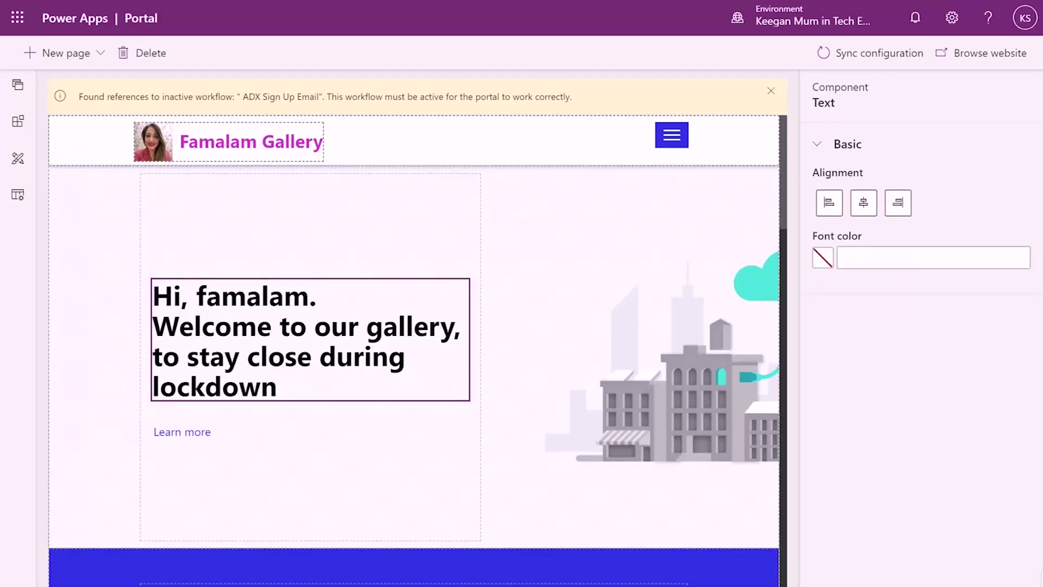
{"action": "left_click_drag", "start_coordinate": [324, 296], "coordinate": [152, 297]}
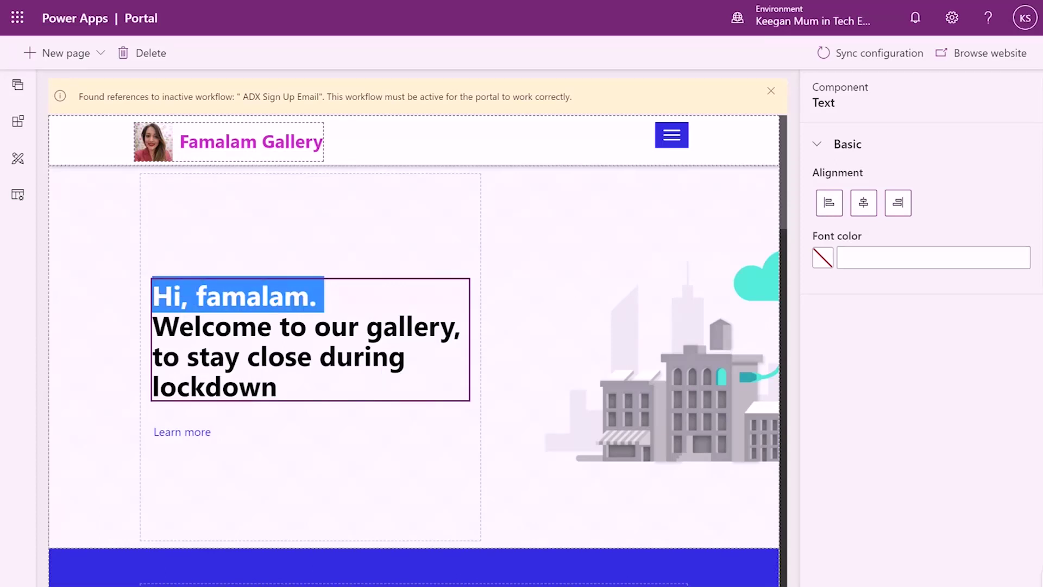
Step: Copy the header's #c92cc9 colour onto the hero heading, then select the heading for removal
{"action": "left_click", "coordinate": [844, 257]}
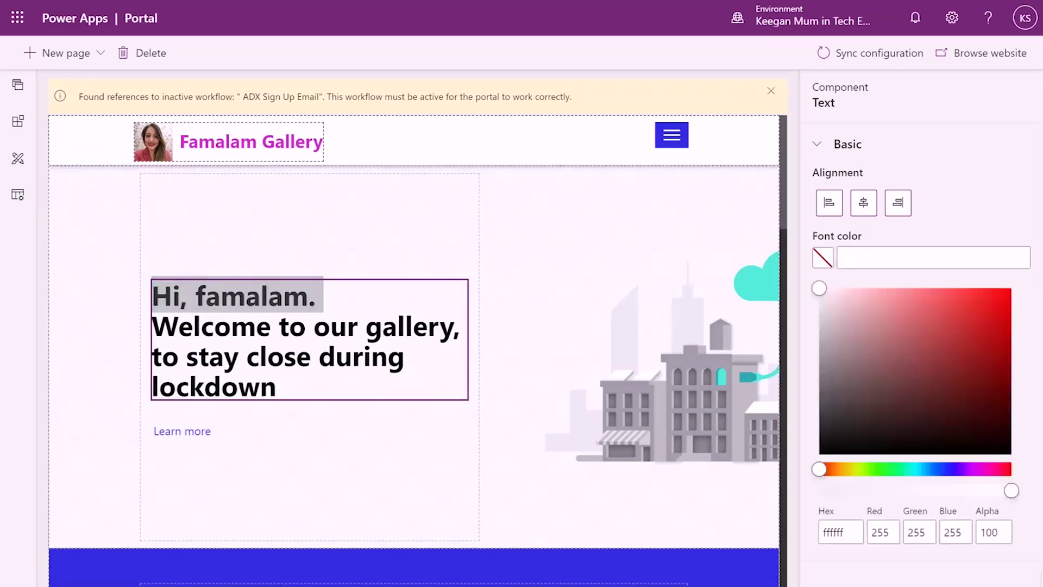
{"action": "left_click", "coordinate": [252, 141]}
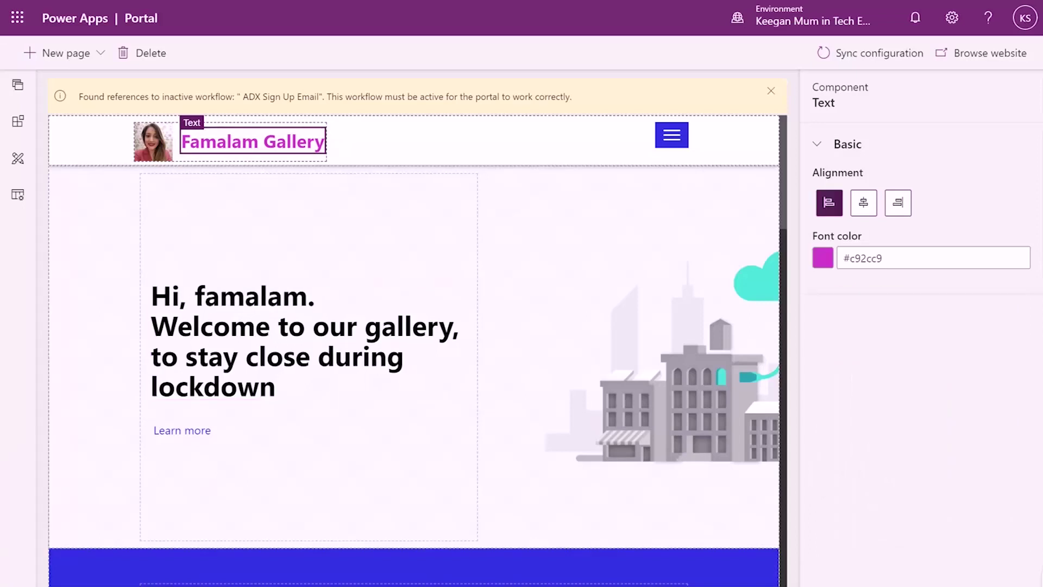
{"action": "key", "text": "ctrl+a"}
{"action": "key", "text": "ctrl+c"}
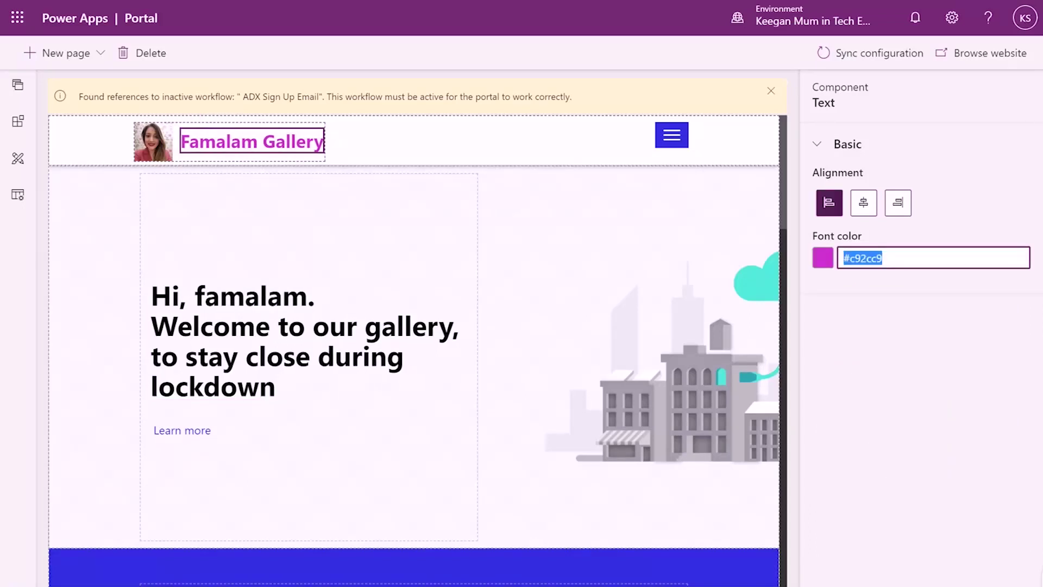
{"action": "left_click", "coordinate": [309, 340]}
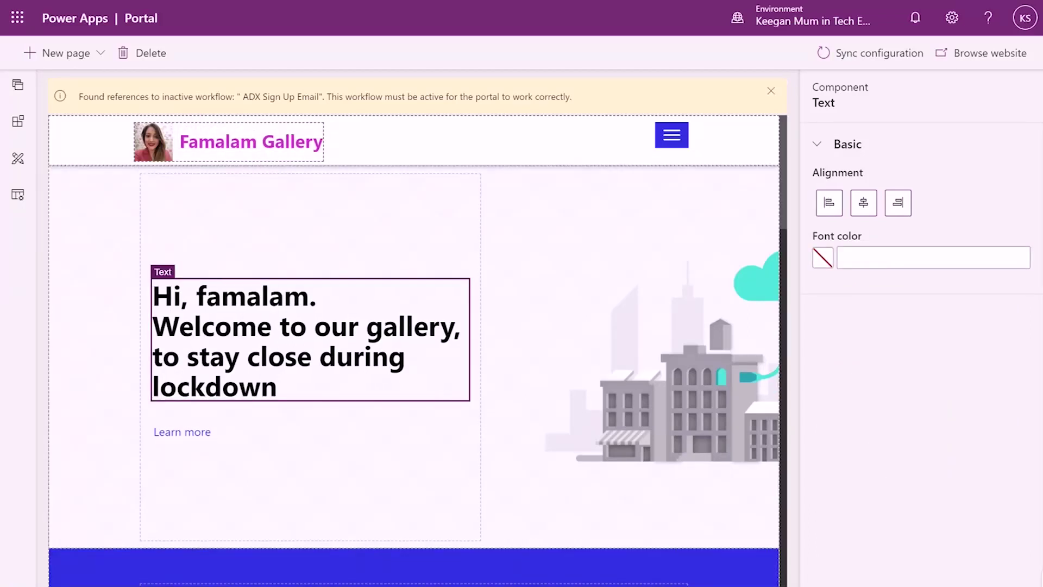
{"action": "left_click_drag", "start_coordinate": [317, 296], "coordinate": [152, 296]}
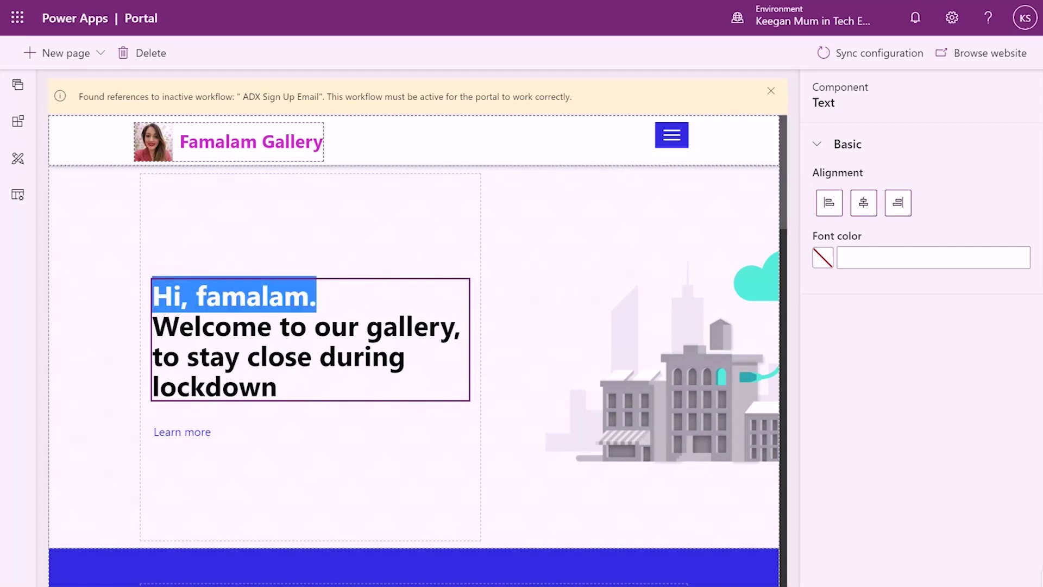
{"action": "left_click", "coordinate": [933, 258]}
{"action": "key", "text": "ctrl+v"}
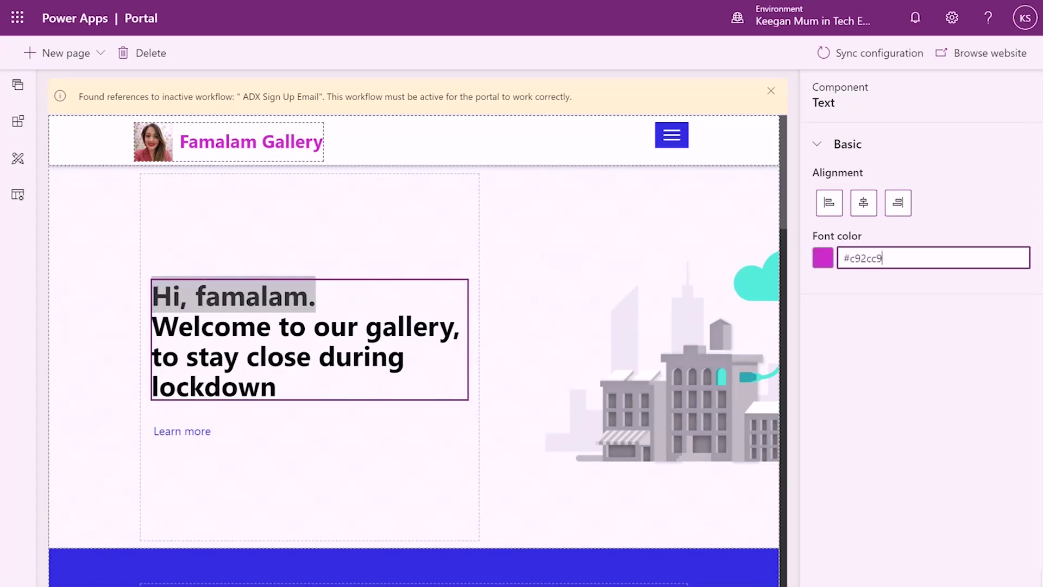
{"action": "left_click", "coordinate": [309, 340]}
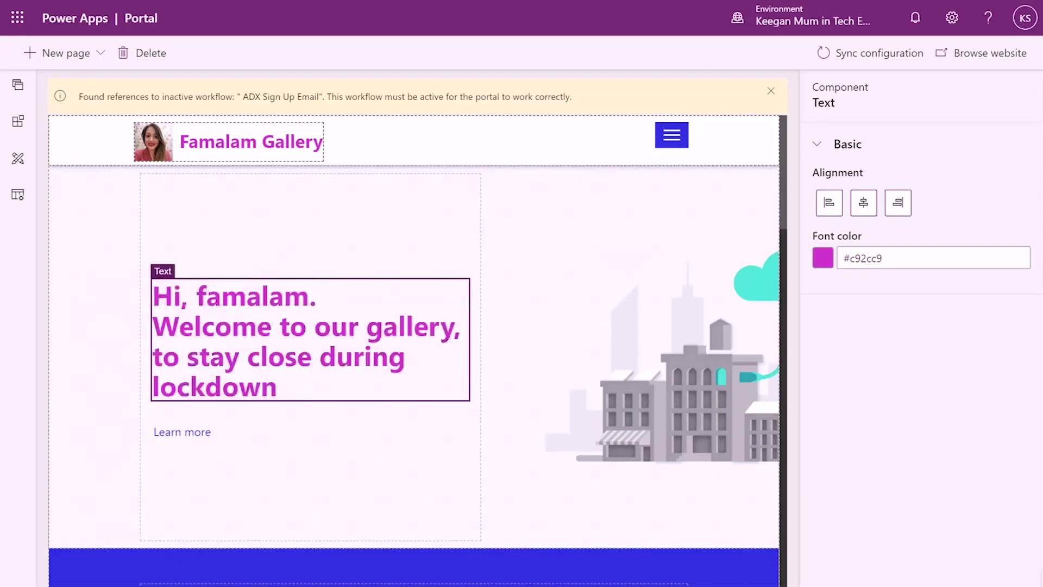
{"action": "triple_click", "coordinate": [309, 339]}
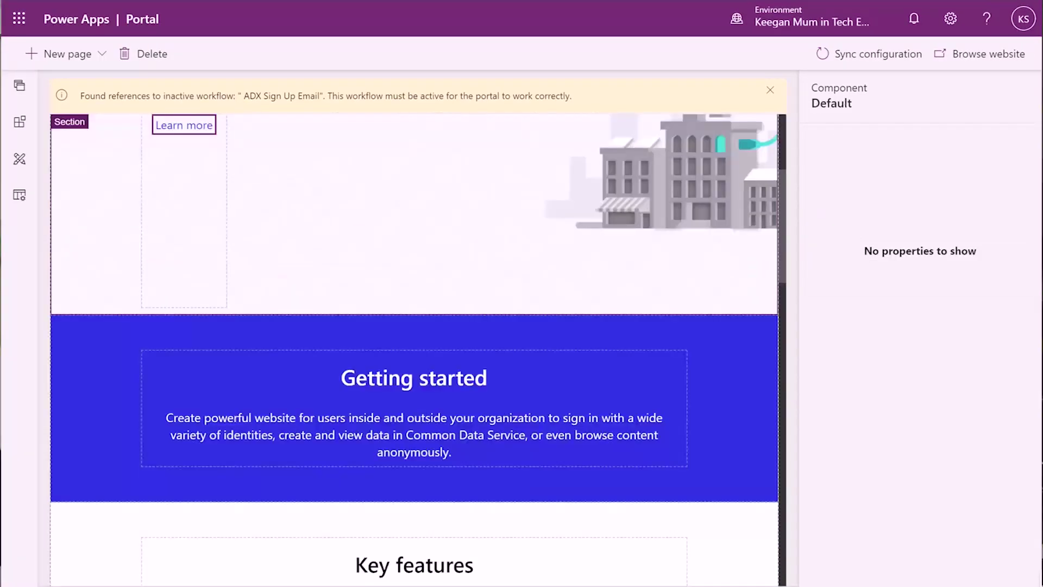
Step: Insert a new Text component into the hero column from the Components pane
{"action": "scroll", "coordinate": [414, 348], "scroll_direction": "up", "scroll_amount": 4}
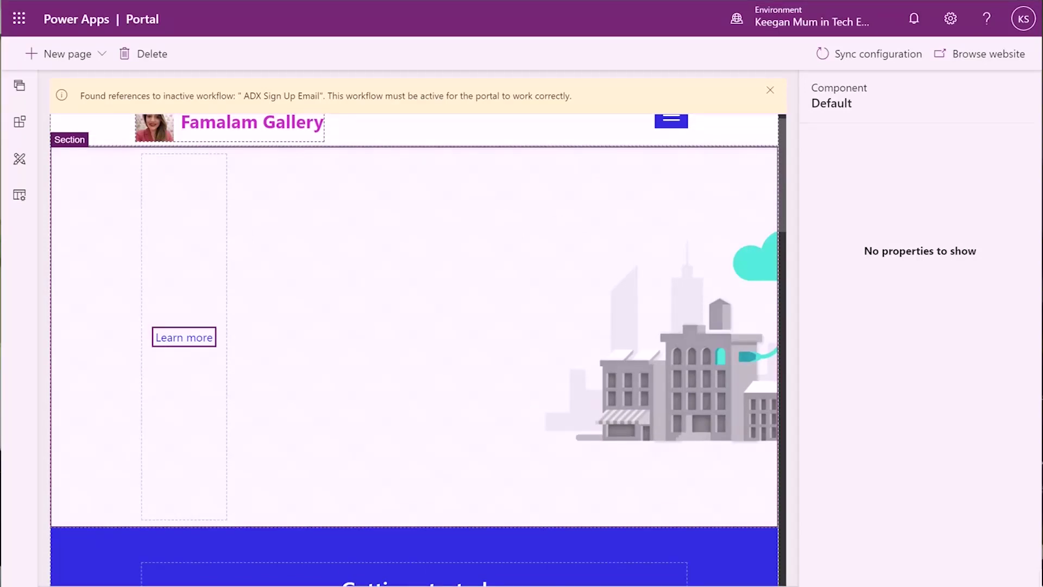
{"action": "scroll", "coordinate": [413, 347], "scroll_direction": "up", "scroll_amount": 1}
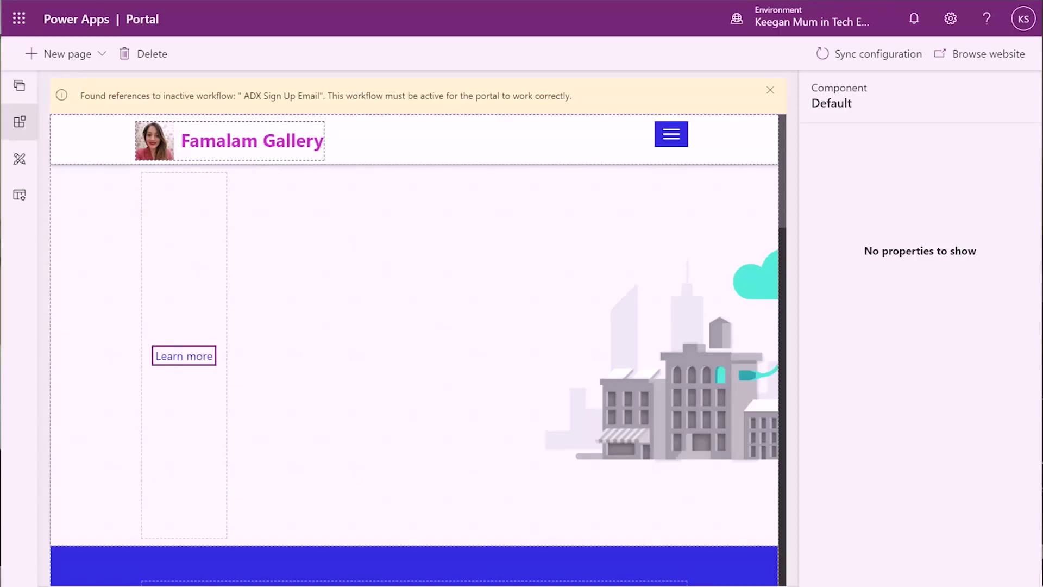
{"action": "left_click", "coordinate": [20, 121]}
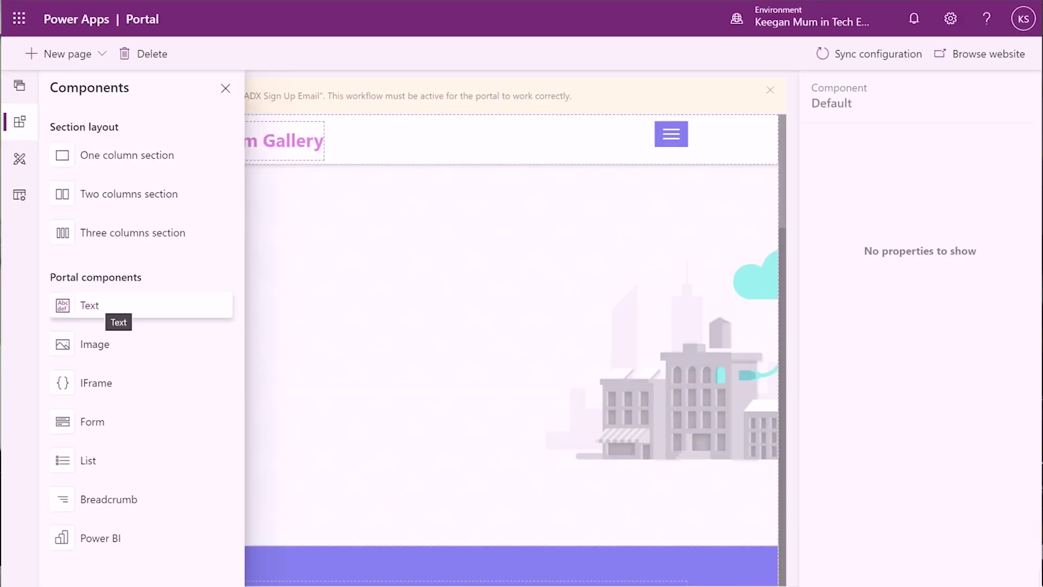
{"action": "left_click", "coordinate": [142, 305]}
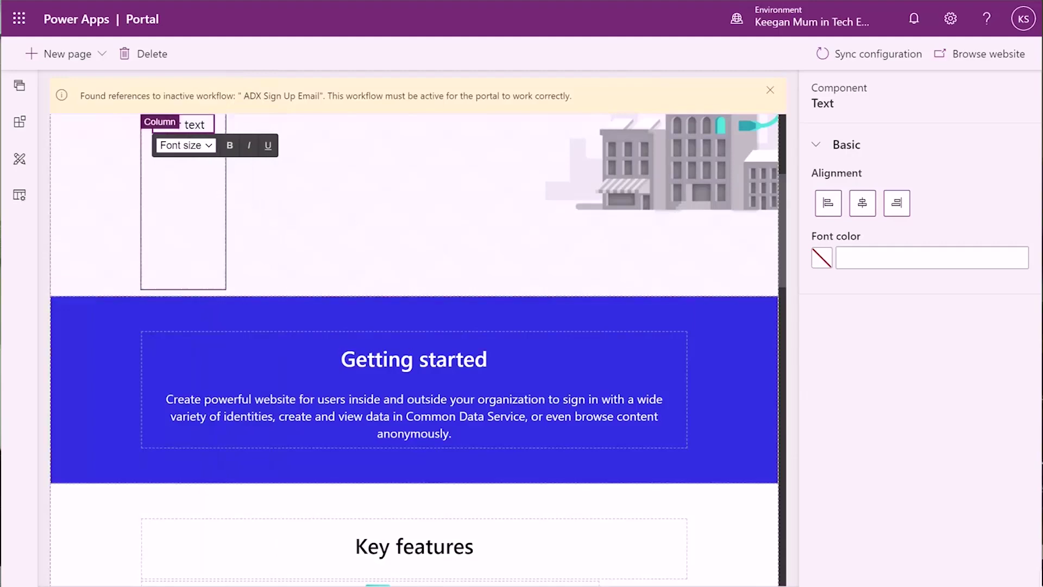
{"action": "scroll", "coordinate": [413, 348], "scroll_direction": "up", "scroll_amount": 4}
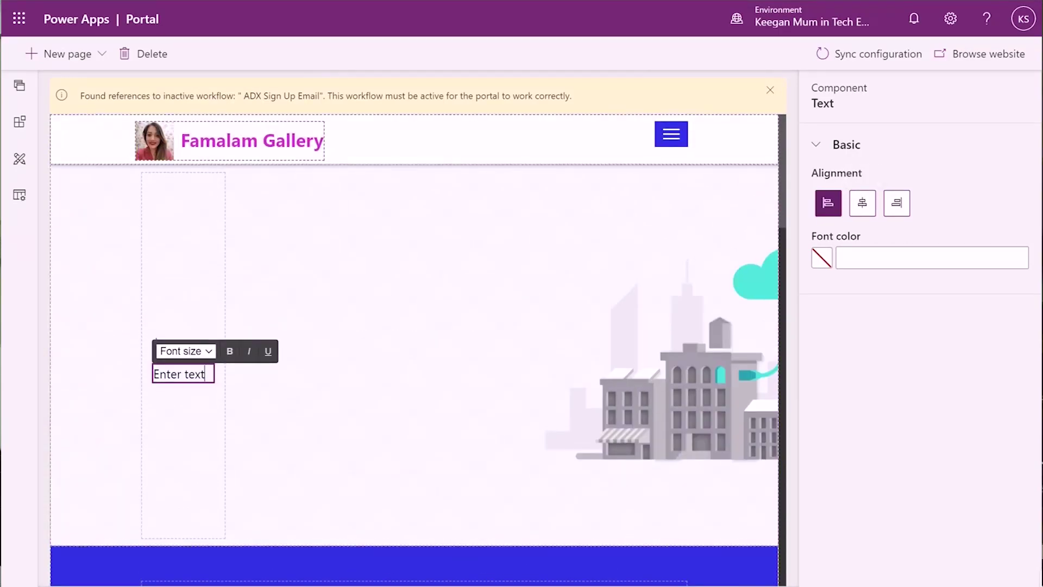
{"action": "left_click", "coordinate": [828, 203]}
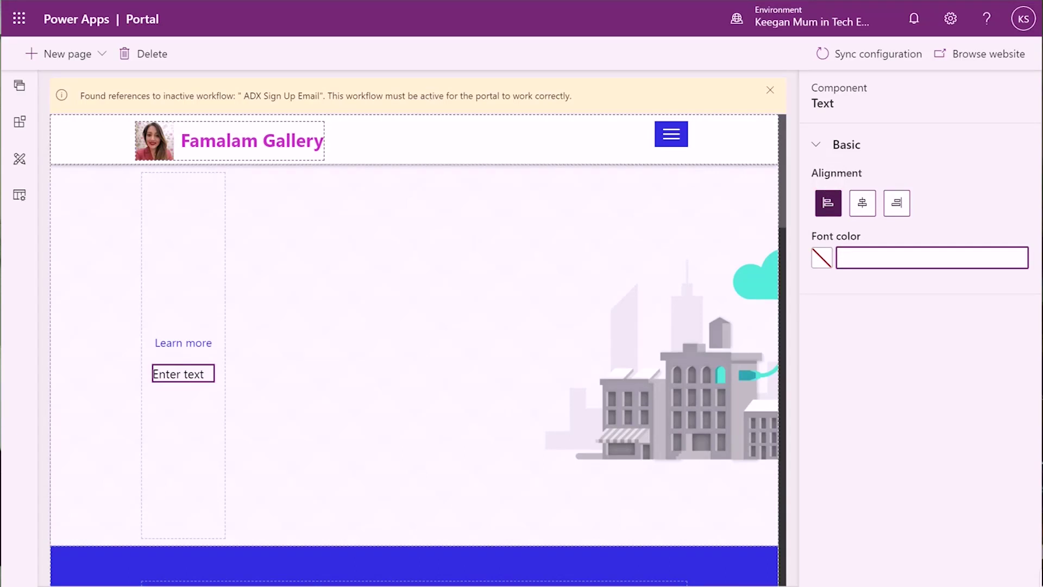
Step: Replace the new text box's placeholder with the greeting 'Hi, famalam.'
{"action": "key", "text": "ctrl+a"}
{"action": "key", "text": "BackSpace"}
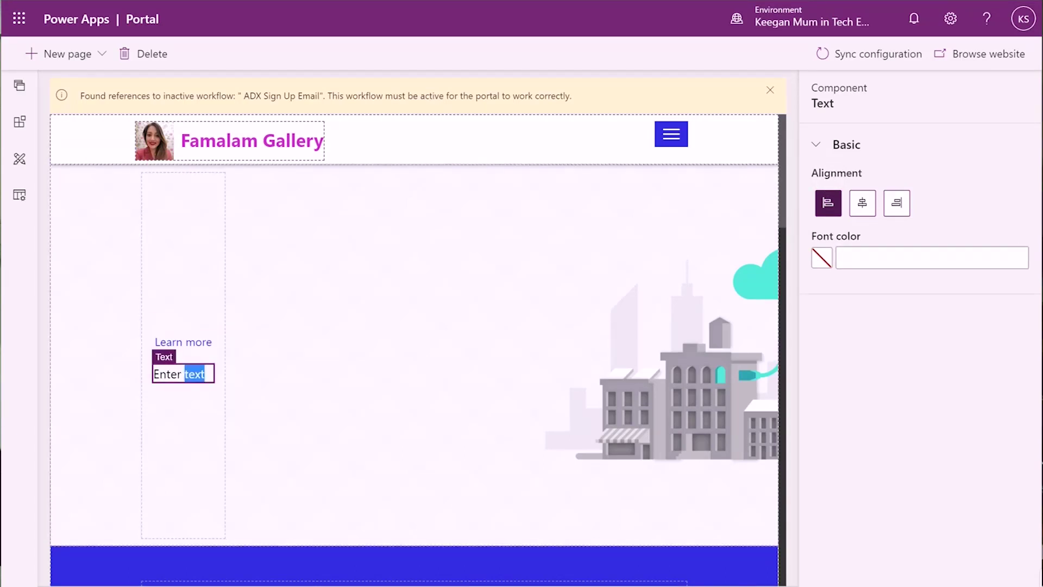
{"action": "double_click", "coordinate": [195, 374]}
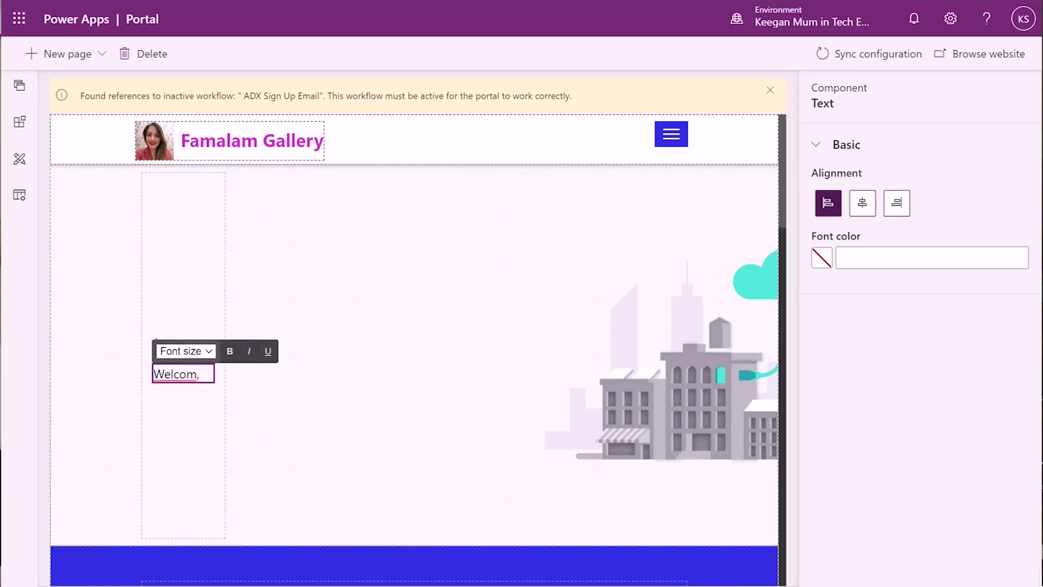
{"action": "type", "text": "W"}
{"action": "key", "text": "BackSpace"}
{"action": "type", "text": "Hi, famalam."}
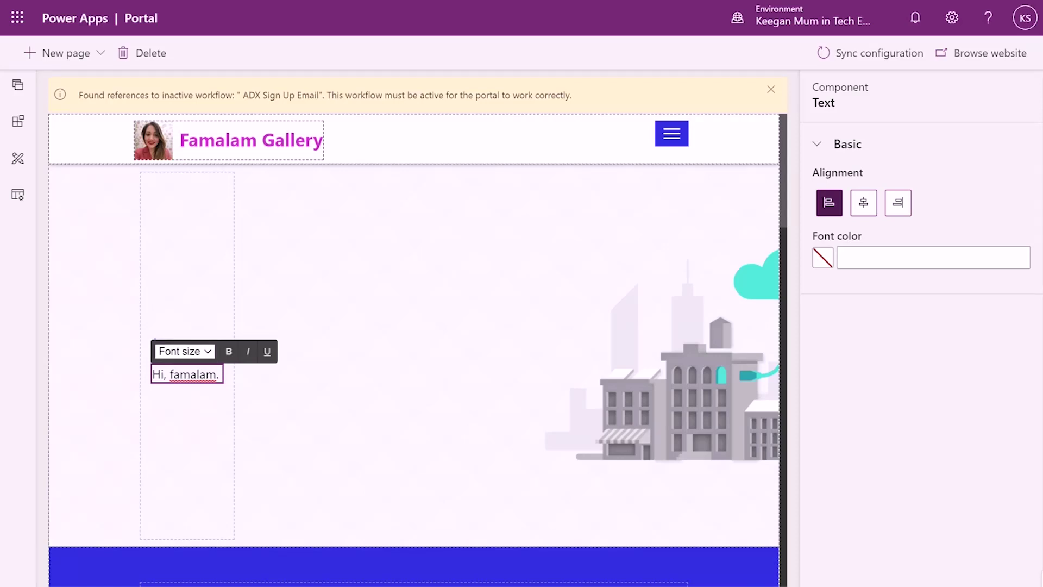
Step: Make 'Hi, famalam.' bold, size 48, in the header's magenta #c92cc9
{"action": "left_click", "coordinate": [251, 140]}
{"action": "left_click", "coordinate": [882, 257]}
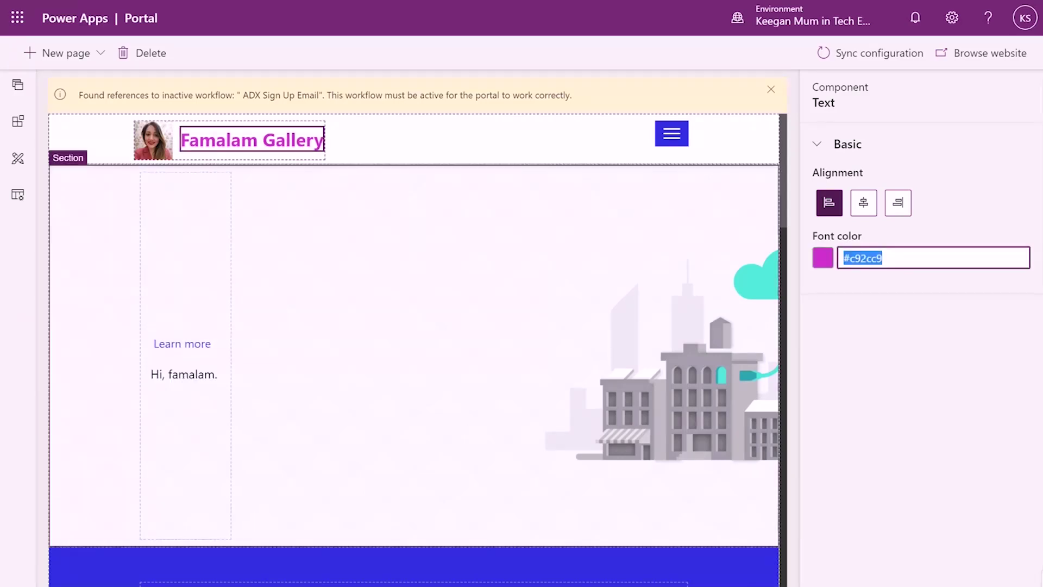
{"action": "left_click", "coordinate": [184, 373]}
{"action": "double_click", "coordinate": [336, 373]}
{"action": "left_click_drag", "start_coordinate": [454, 374], "coordinate": [154, 375]}
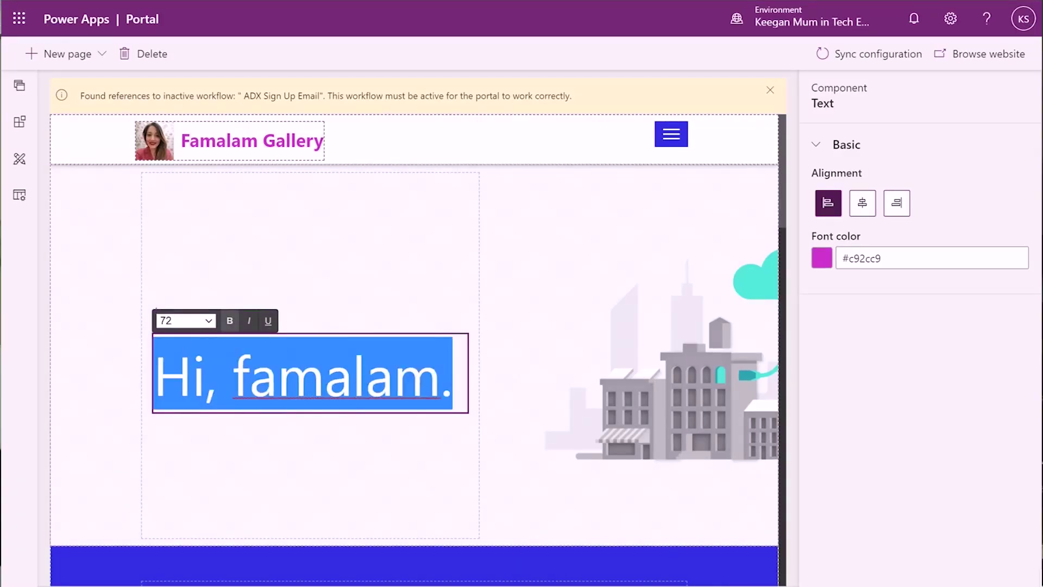
{"action": "left_click", "coordinate": [230, 320]}
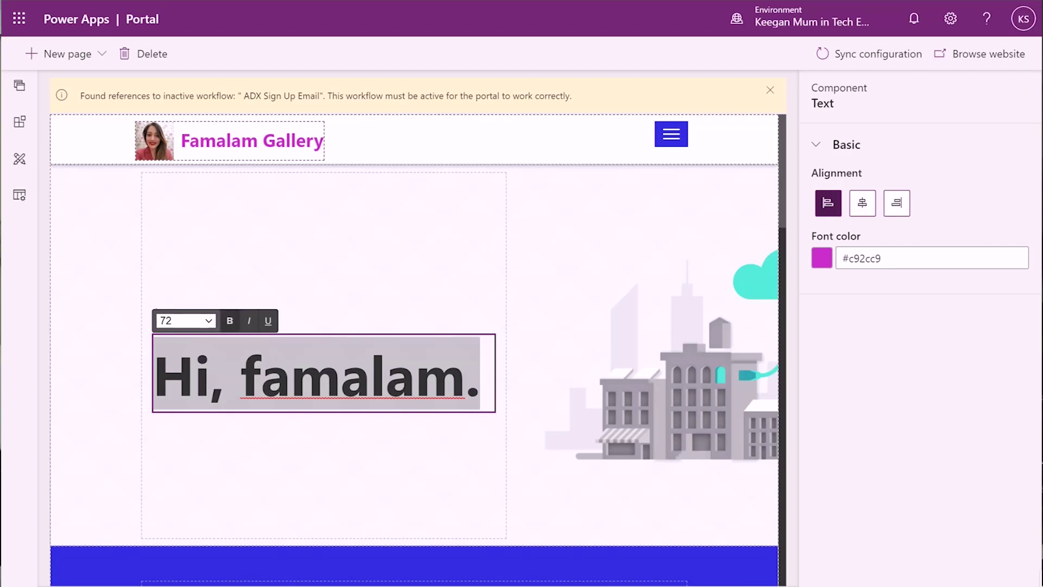
{"action": "left_click", "coordinate": [186, 320]}
{"action": "left_click", "coordinate": [185, 273]}
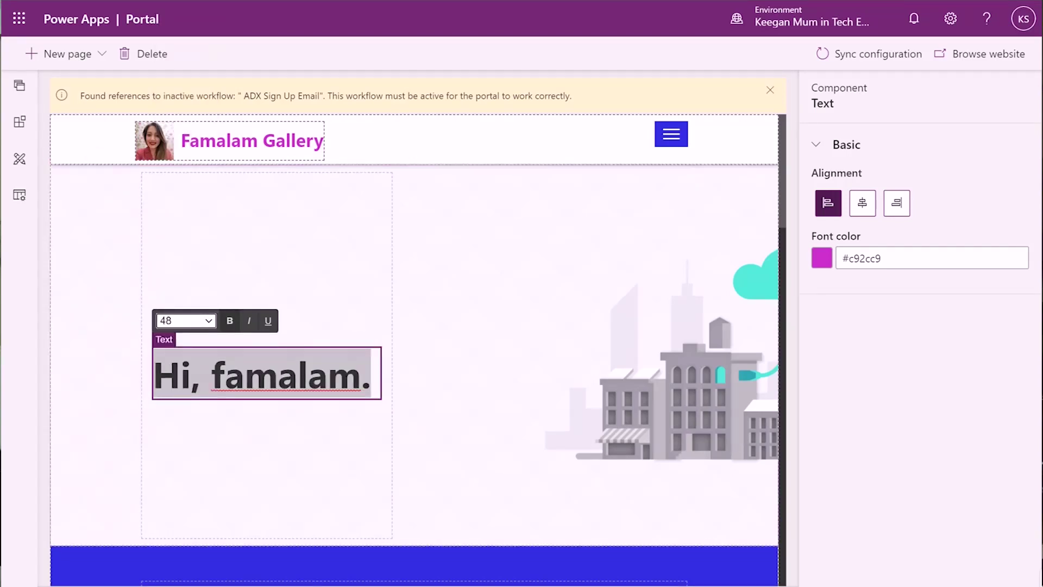
{"action": "left_click", "coordinate": [337, 434]}
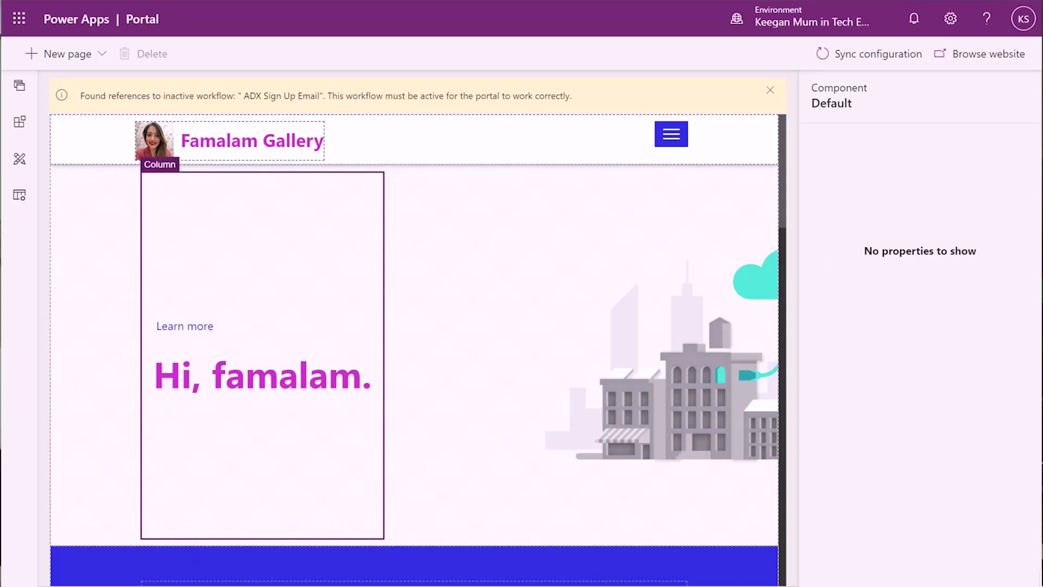
Step: Delete the Learn more link from the hero column
{"action": "left_click", "coordinate": [184, 326]}
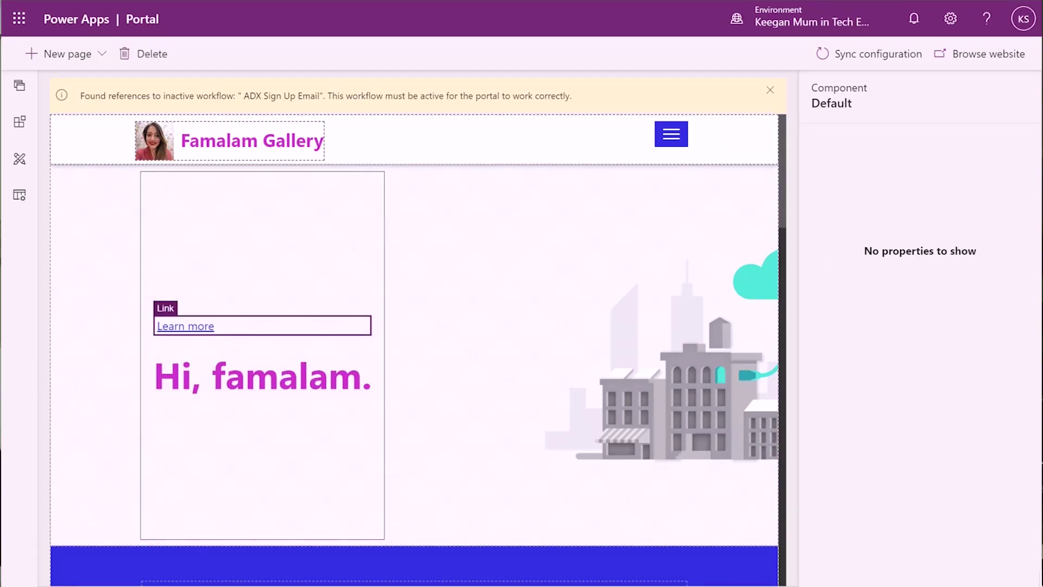
{"action": "right_click", "coordinate": [234, 325]}
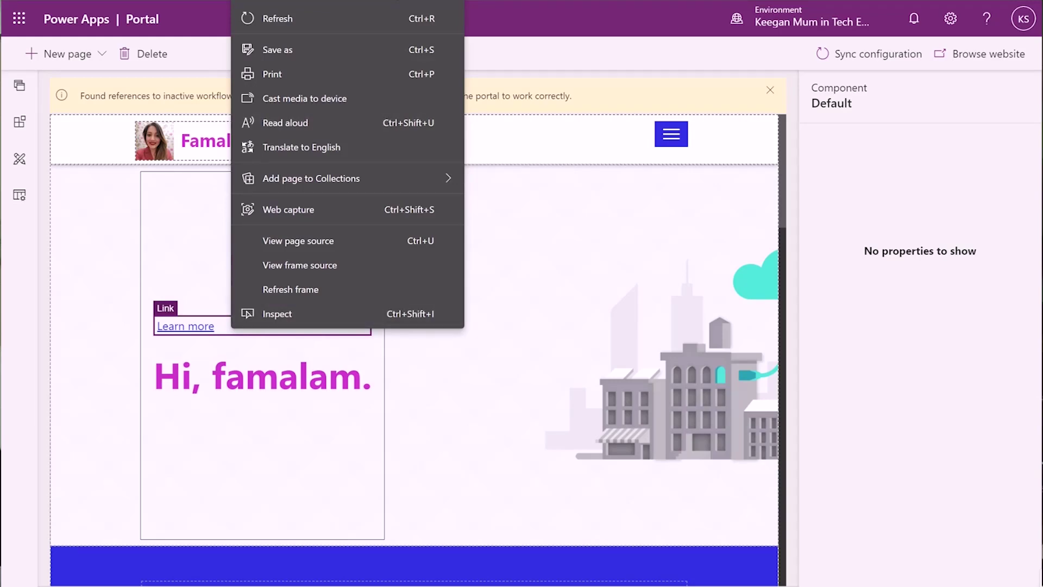
{"action": "key", "text": "Escape"}
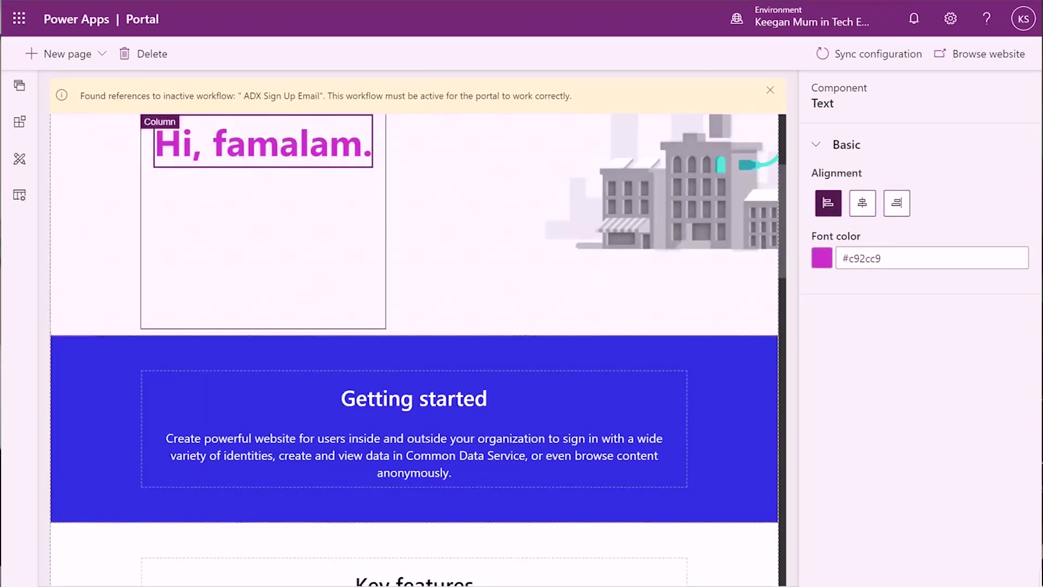
{"action": "scroll", "coordinate": [326, 272], "scroll_direction": "up", "scroll_amount": 4}
{"action": "left_click", "coordinate": [304, 271]}
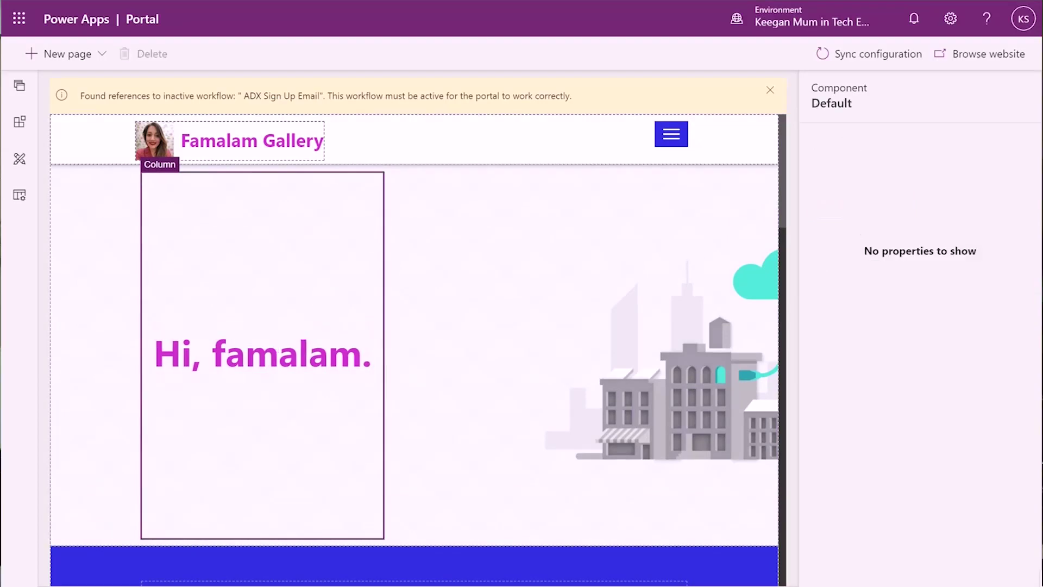
{"action": "left_click", "coordinate": [20, 122]}
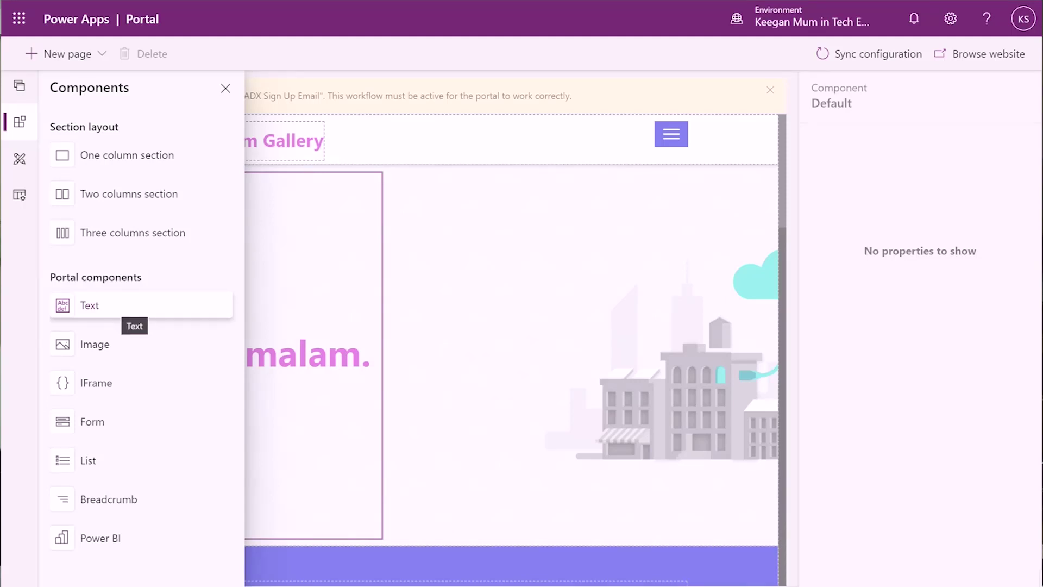
Step: Add a text box beneath 'Hi, famalam.' and type the three-line welcome message
{"action": "left_click", "coordinate": [109, 305]}
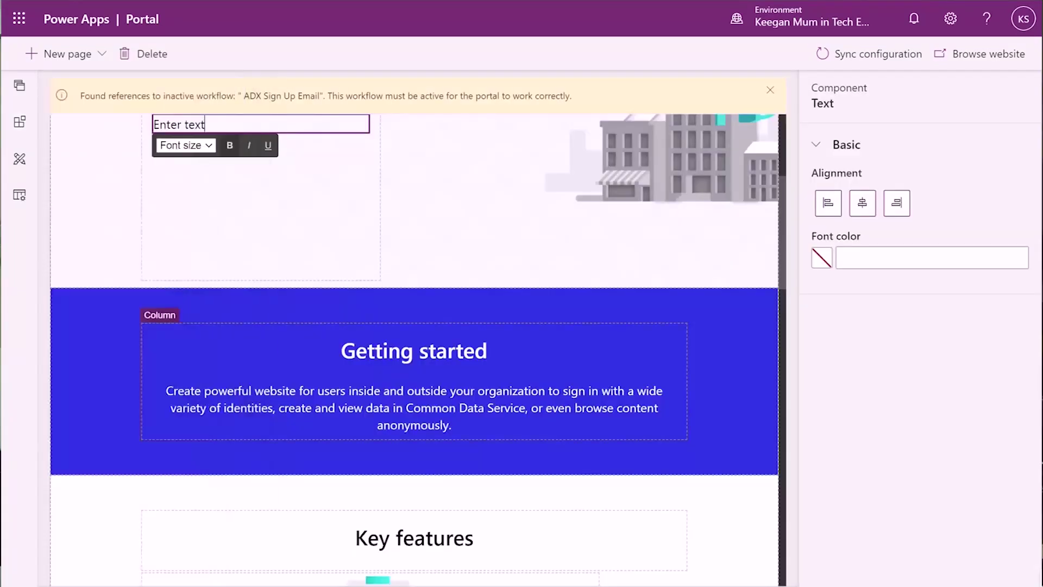
{"action": "scroll", "coordinate": [272, 348], "scroll_direction": "up", "scroll_amount": 4}
{"action": "left_click_drag", "start_coordinate": [207, 337], "coordinate": [130, 337]}
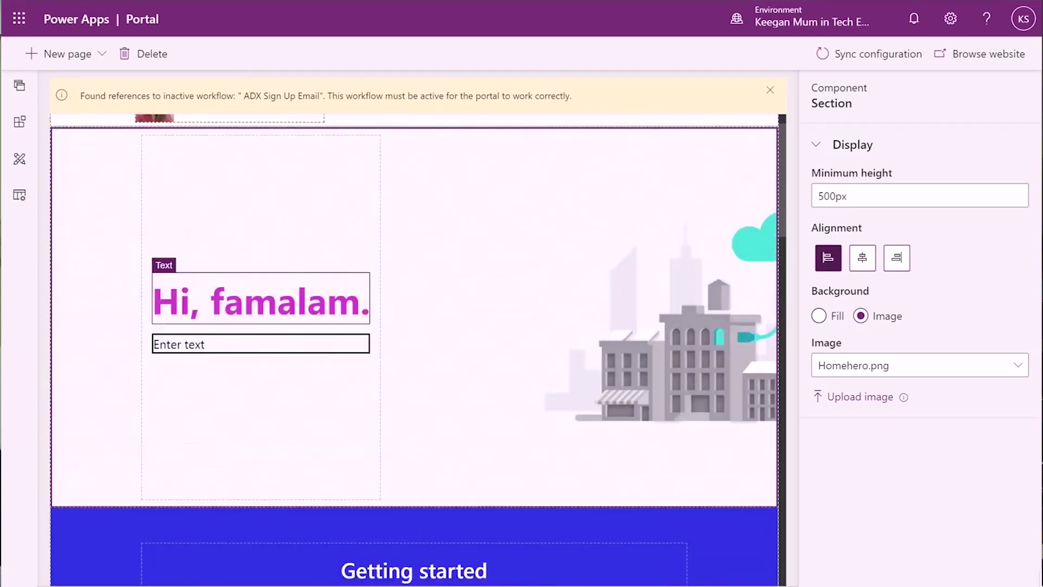
{"action": "scroll", "coordinate": [179, 326], "scroll_direction": "up", "scroll_amount": 1}
{"action": "triple_click", "coordinate": [179, 382]}
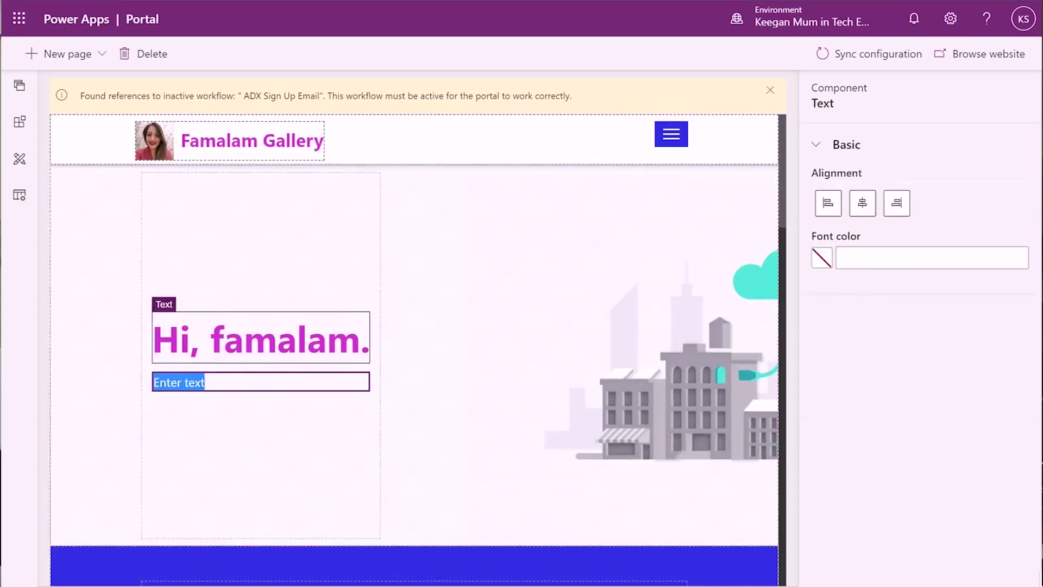
{"action": "scroll", "coordinate": [179, 382], "scroll_direction": "up", "scroll_amount": 7}
{"action": "left_click", "coordinate": [207, 381]}
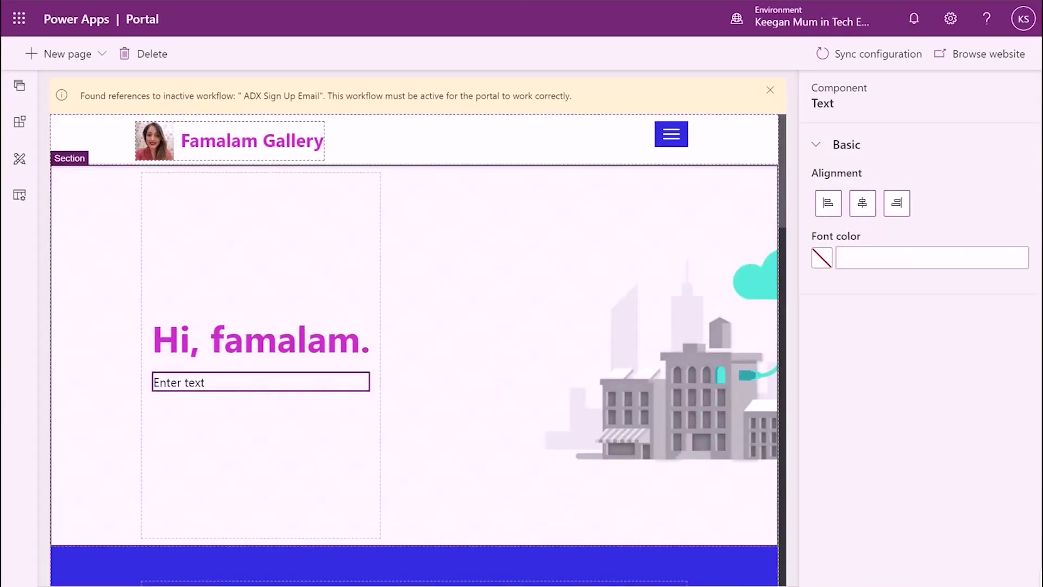
{"action": "double_click", "coordinate": [194, 382]}
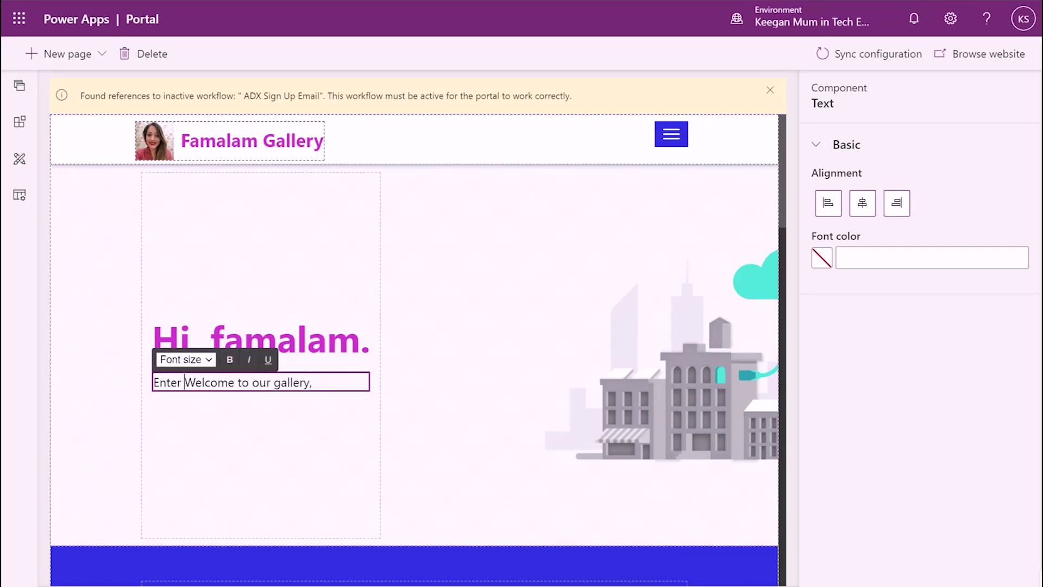
{"action": "double_click", "coordinate": [210, 382]}
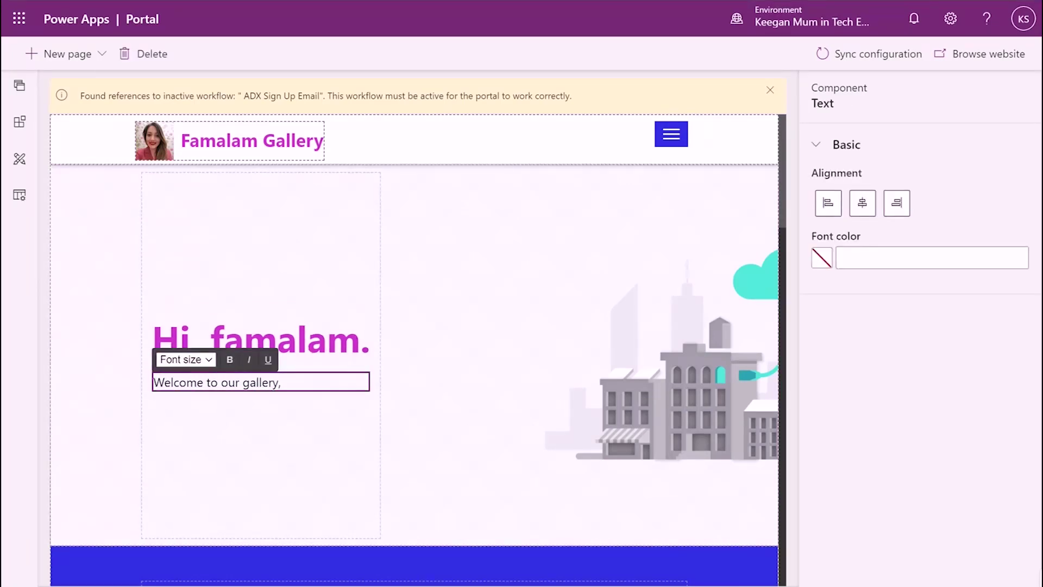
{"action": "key", "text": "Return"}
{"action": "type", "text": "a way to keep close"}
{"action": "key", "text": "Return"}
{"action": "type", "text": "during"}
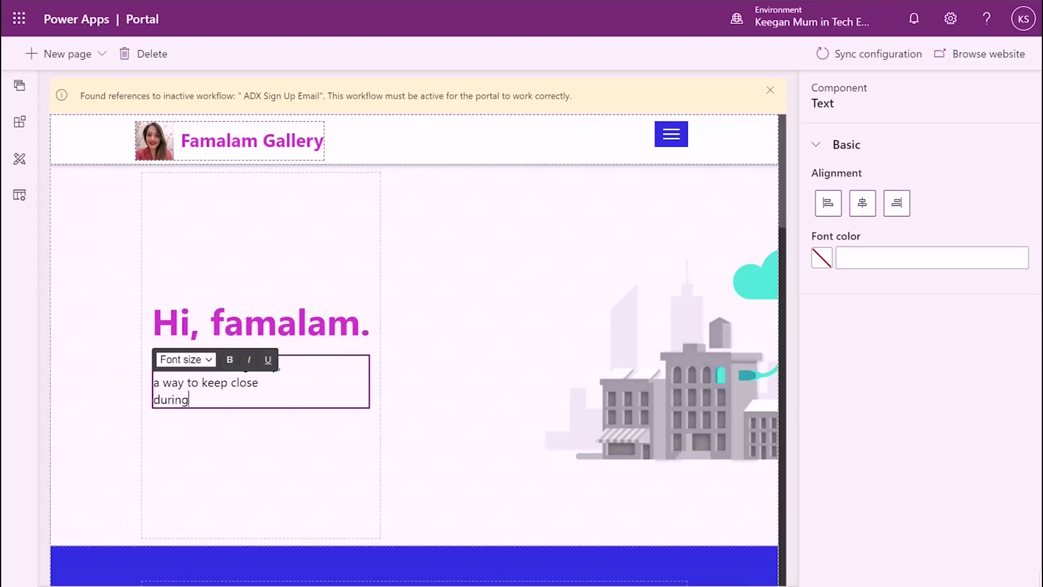
Step: Set the welcome text to font size 36
{"action": "key", "text": "ctrl+a"}
{"action": "left_click", "coordinate": [186, 359]}
{"action": "left_click", "coordinate": [167, 312]}
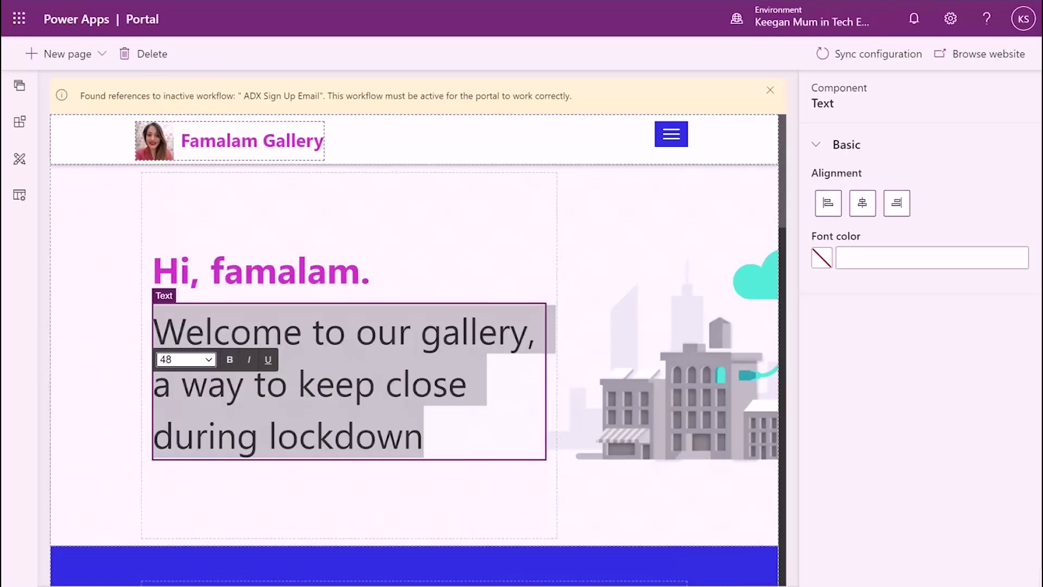
{"action": "left_click", "coordinate": [229, 360]}
{"action": "left_click", "coordinate": [186, 359]}
{"action": "left_click", "coordinate": [168, 289]}
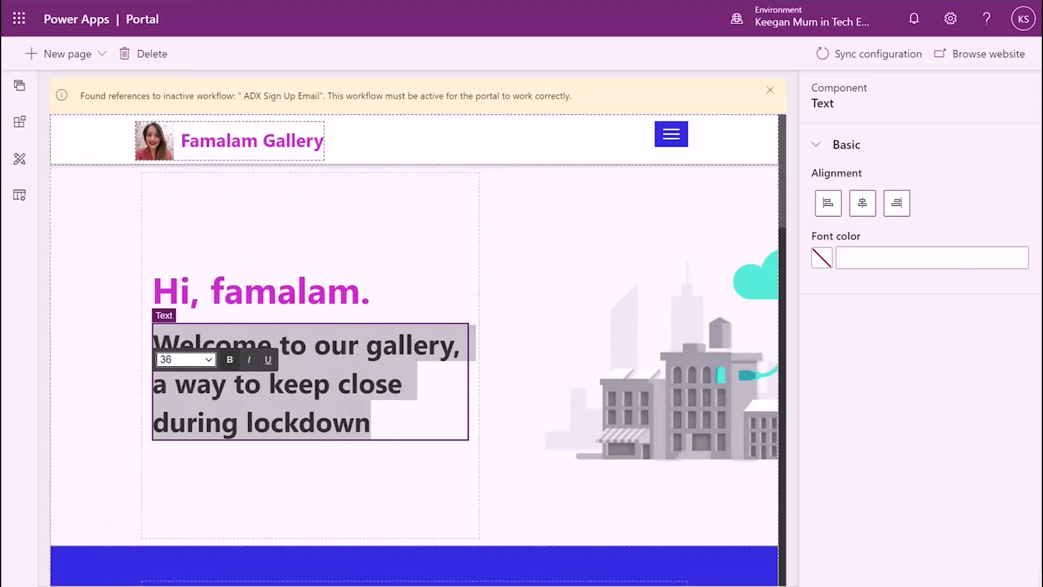
{"action": "left_click", "coordinate": [380, 422]}
Step: Change the word 'keep' to 'stay' in the welcome text
{"action": "key", "text": "BackSpace"}
{"action": "key", "text": "BackSpace"}
{"action": "key", "text": "Delete"}
{"action": "key", "text": "Delete"}
{"action": "key", "text": "Delete"}
{"action": "type", "text": "stay"}
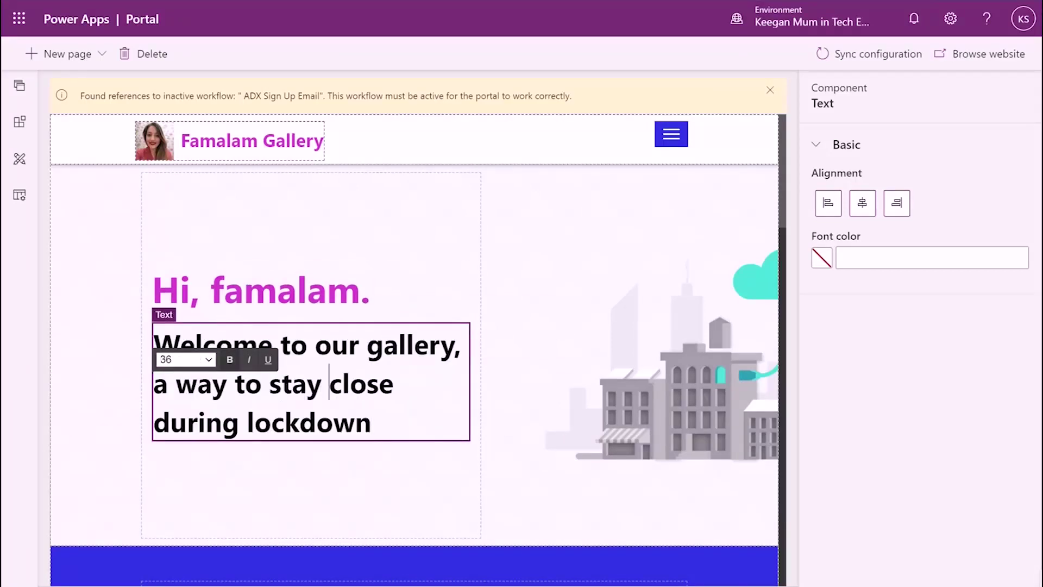
Step: Color the welcome text light grey (#bababa)
{"action": "left_click", "coordinate": [381, 423]}
{"action": "key", "text": "ctrl+a"}
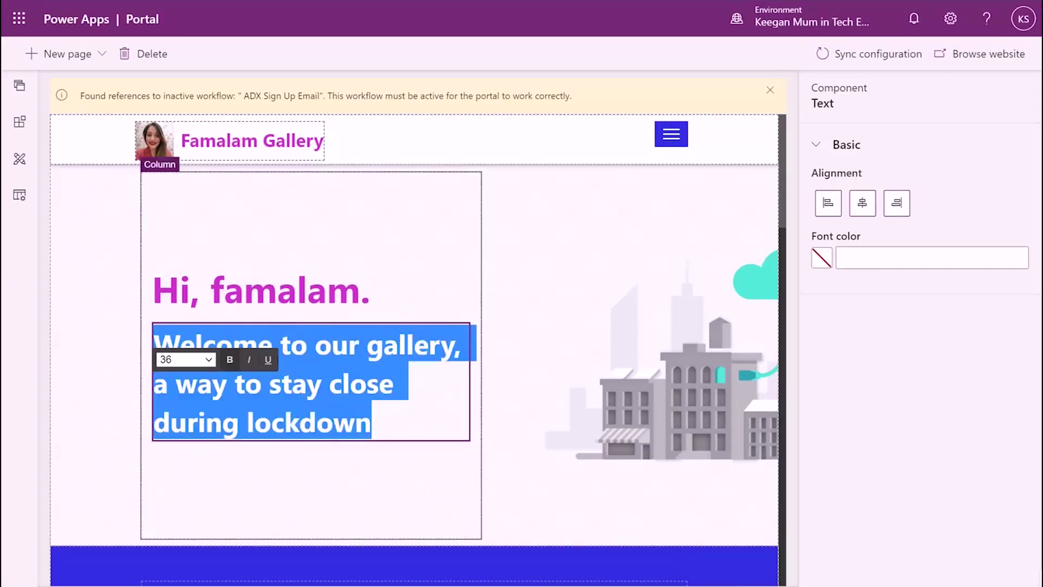
{"action": "left_click", "coordinate": [380, 473]}
{"action": "left_click", "coordinate": [348, 402]}
{"action": "key", "text": "ctrl+a"}
{"action": "left_click", "coordinate": [348, 402]}
{"action": "key", "text": "ctrl+a"}
{"action": "left_click", "coordinate": [821, 258]}
{"action": "left_click", "coordinate": [818, 344]}
{"action": "left_click_drag", "start_coordinate": [818, 345], "coordinate": [818, 333]}
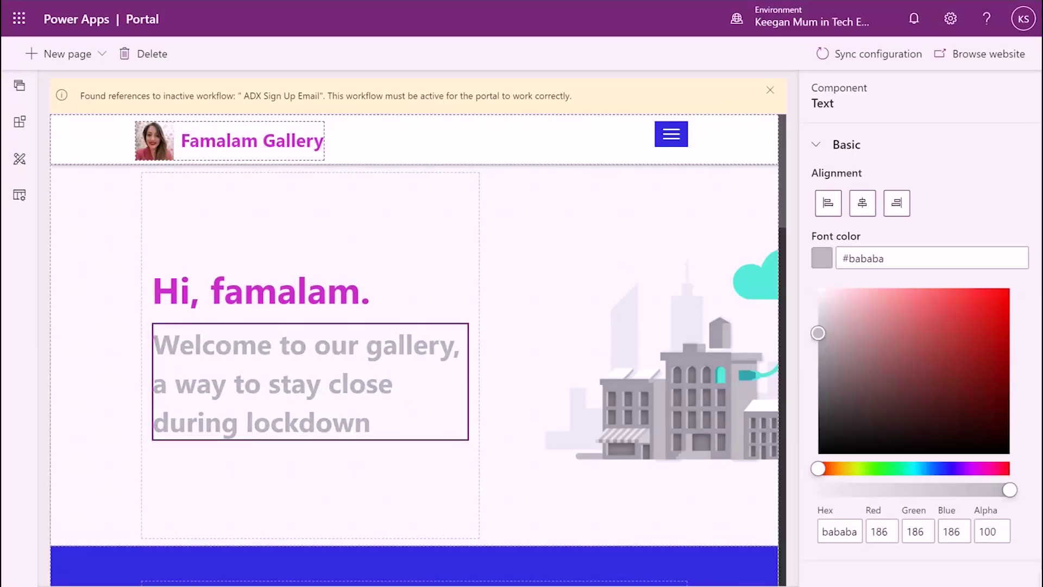
{"action": "left_click", "coordinate": [516, 206]}
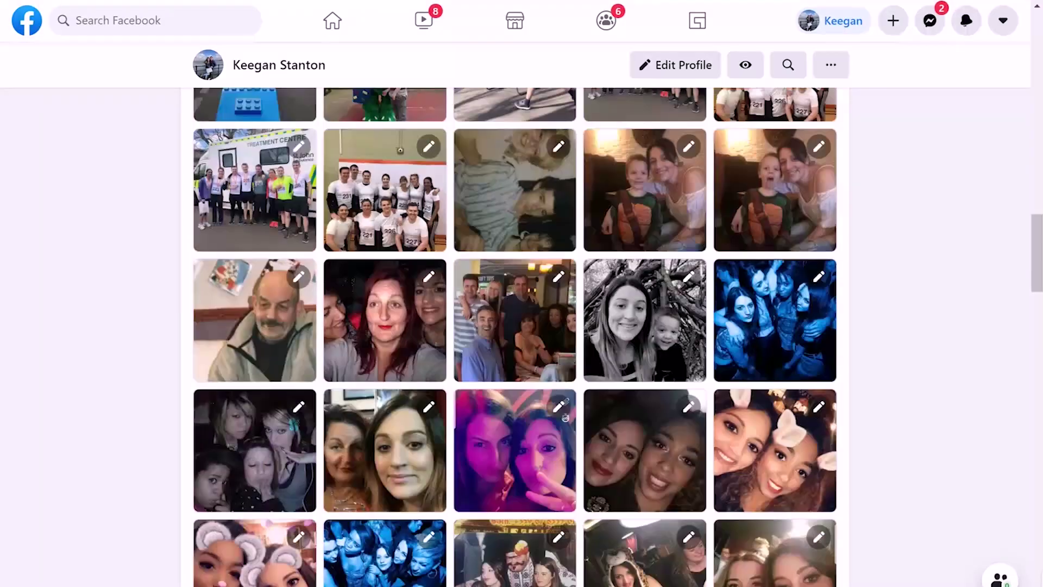
Step: Browse the profile's photos to find the ice-cream group photo
{"action": "scroll", "coordinate": [515, 337], "scroll_direction": "up", "scroll_amount": 20}
{"action": "scroll", "coordinate": [515, 337], "scroll_direction": "down", "scroll_amount": 5}
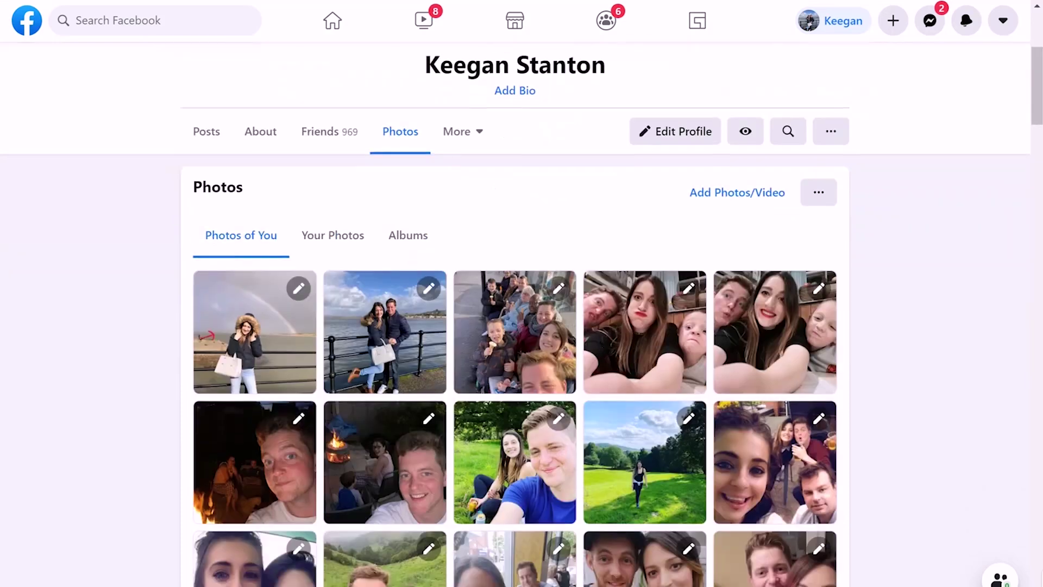
{"action": "scroll", "coordinate": [515, 337], "scroll_direction": "down", "scroll_amount": 5}
{"action": "scroll", "coordinate": [514, 337], "scroll_direction": "up", "scroll_amount": 5}
{"action": "left_click", "coordinate": [332, 235]}
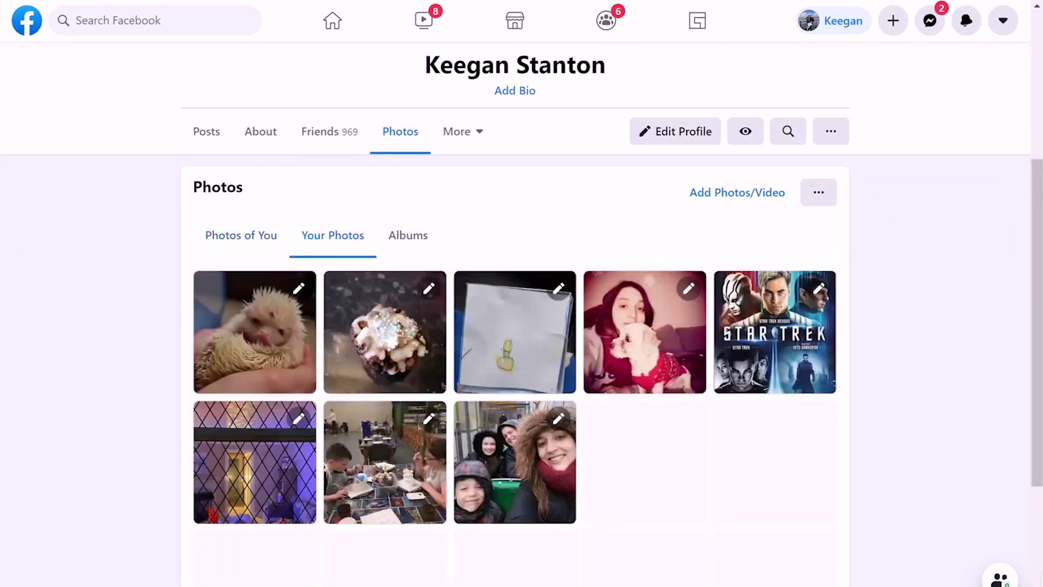
{"action": "left_click", "coordinate": [241, 234]}
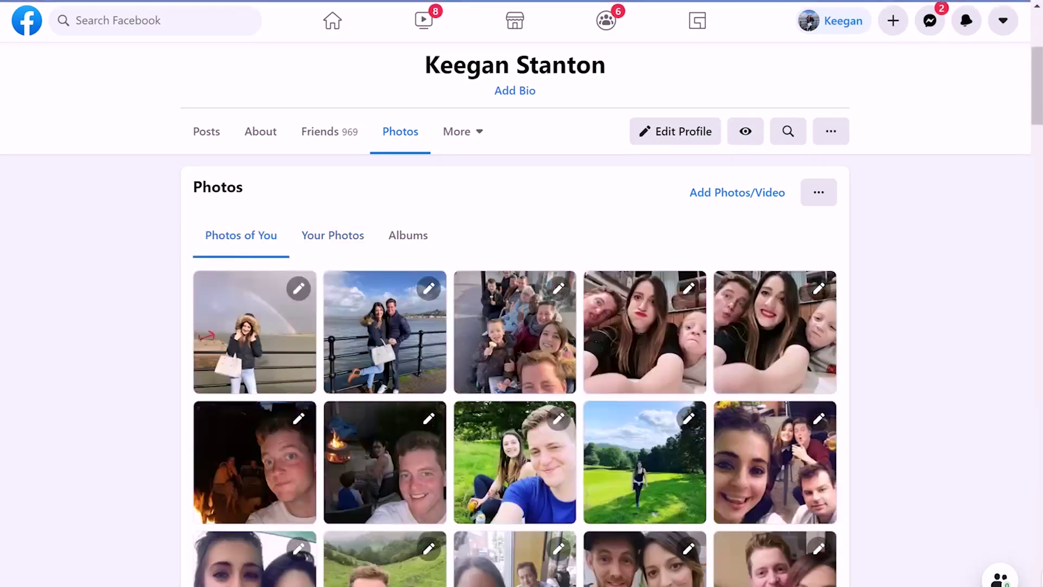
{"action": "scroll", "coordinate": [240, 235], "scroll_direction": "up", "scroll_amount": 5}
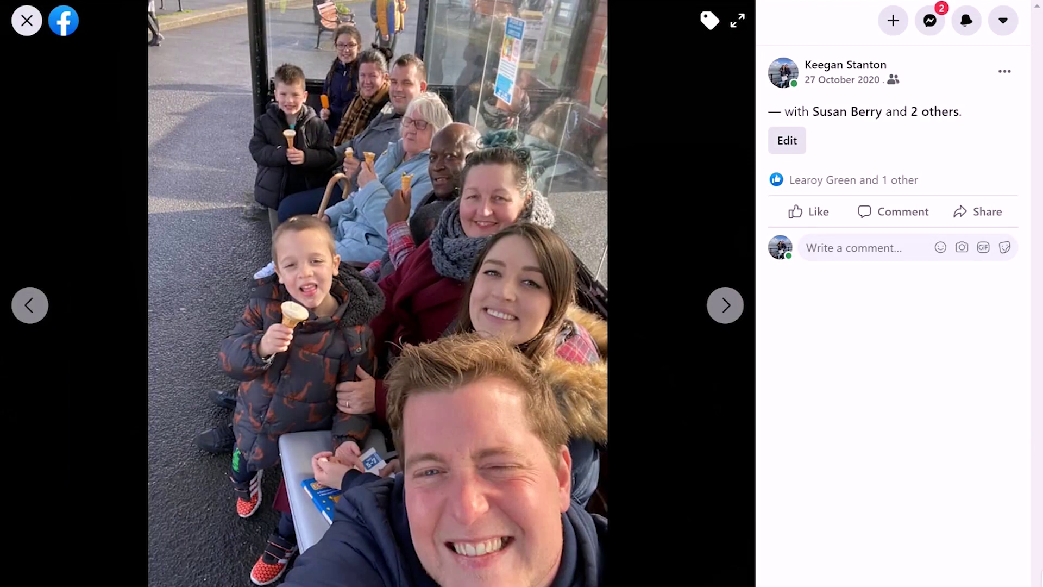
Step: Save the group photo to the computer as Family.jpg
{"action": "right_click", "coordinate": [339, 220]}
{"action": "left_click", "coordinate": [398, 259]}
{"action": "key", "text": "alt+n"}
{"action": "type", "text": "Family"}
{"action": "key", "text": "Return"}
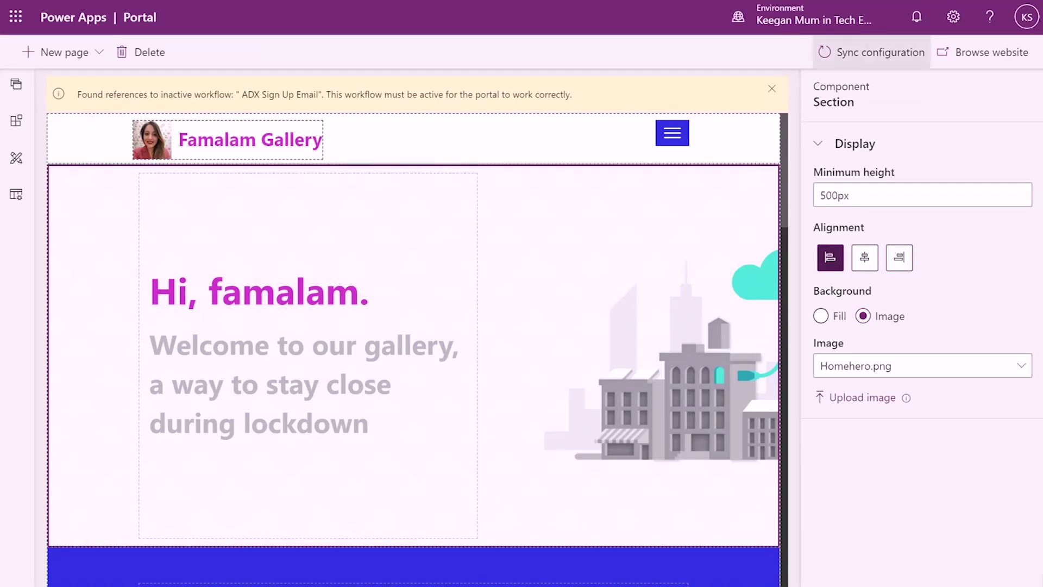
Step: Add an Image component below the hero section
{"action": "left_click", "coordinate": [586, 228]}
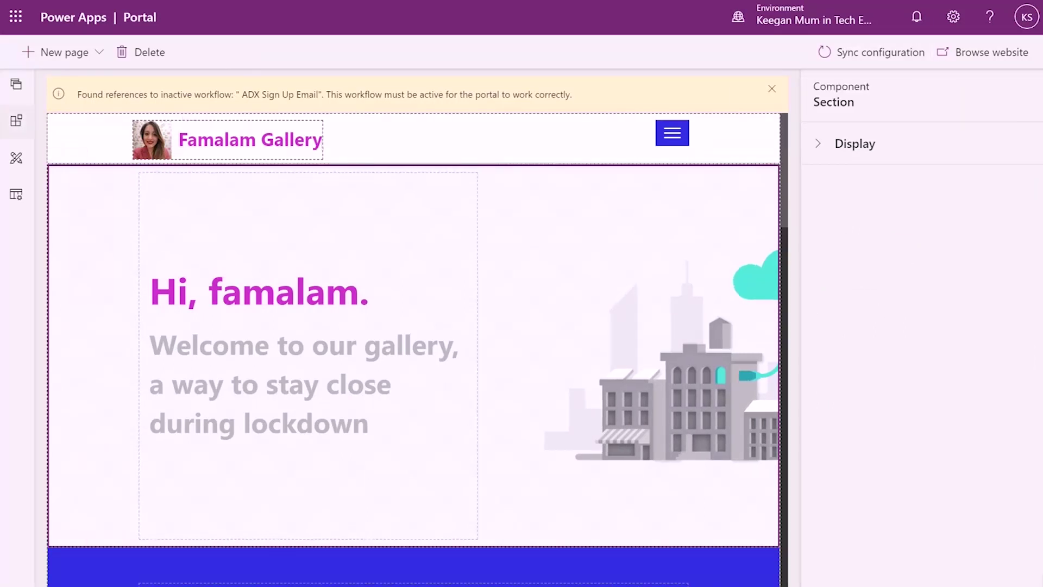
{"action": "left_click", "coordinate": [16, 120]}
{"action": "left_click", "coordinate": [92, 345]}
{"action": "scroll", "coordinate": [489, 272], "scroll_direction": "up", "scroll_amount": 6}
Step: Switch the hero background to a plain dark purple fill
{"action": "left_click", "coordinate": [586, 228]}
{"action": "scroll", "coordinate": [543, 478], "scroll_direction": "down", "scroll_amount": 1}
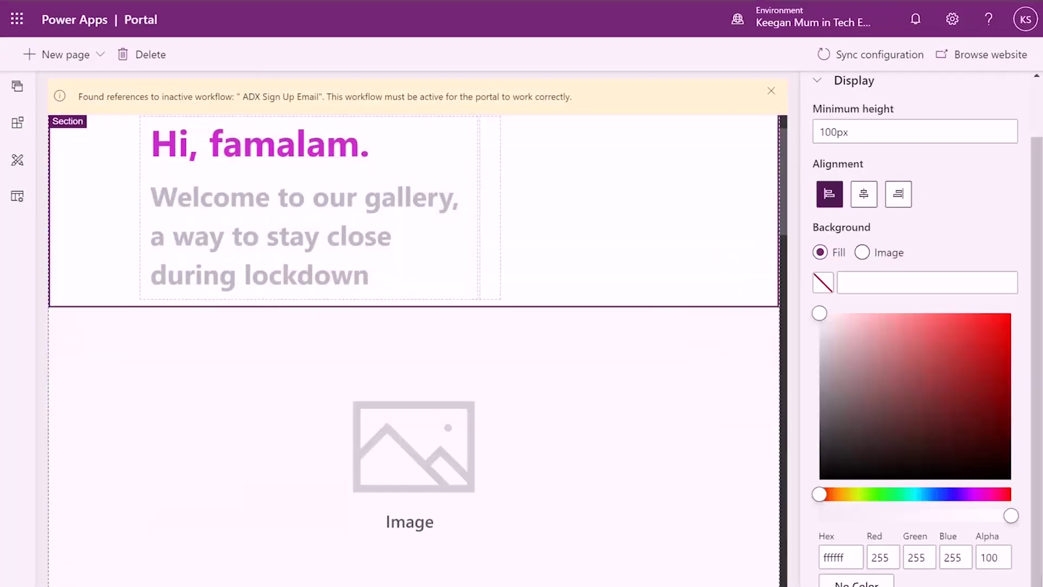
{"action": "left_click", "coordinate": [971, 466]}
{"action": "left_click", "coordinate": [968, 409]}
{"action": "left_click", "coordinate": [974, 494]}
{"action": "left_click", "coordinate": [942, 368]}
{"action": "left_click", "coordinate": [934, 432]}
{"action": "left_click_drag", "start_coordinate": [913, 439], "coordinate": [940, 419]}
Step: Make the welcome text white (#ffffff) and fine-tune the purple hero fill
{"action": "triple_click", "coordinate": [270, 294]}
{"action": "triple_click", "coordinate": [869, 259]}
{"action": "type", "text": "#ffffff"}
{"action": "left_click", "coordinate": [597, 272]}
{"action": "left_click", "coordinate": [823, 348]}
{"action": "left_click", "coordinate": [885, 400]}
{"action": "left_click", "coordinate": [924, 440]}
Step: Upload Family.jpg into the new Image component, replacing the existing file
{"action": "left_click", "coordinate": [310, 288]}
{"action": "left_click", "coordinate": [413, 489]}
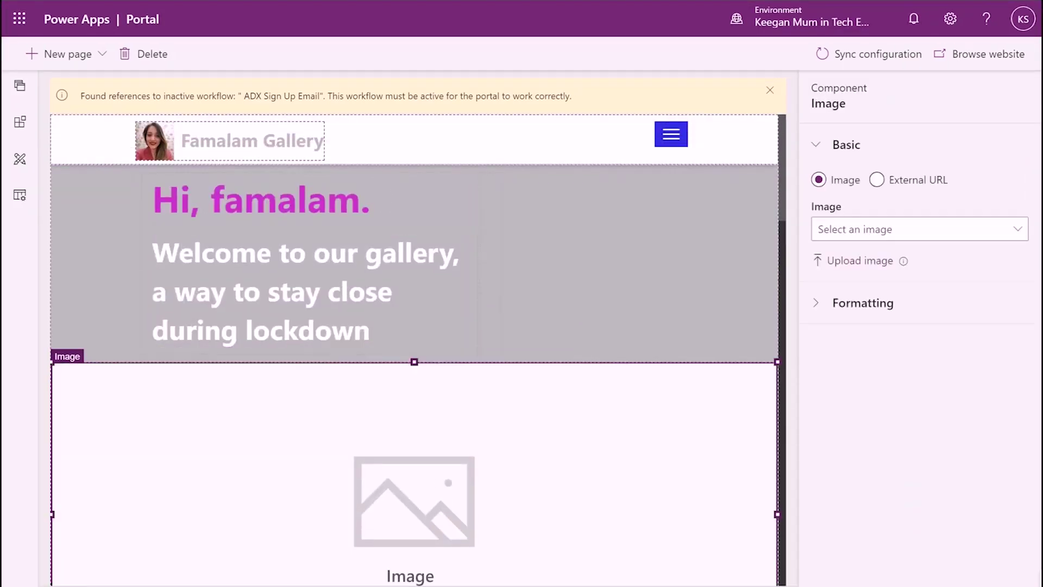
{"action": "scroll", "coordinate": [414, 380], "scroll_direction": "down", "scroll_amount": 3}
{"action": "left_click", "coordinate": [859, 260]}
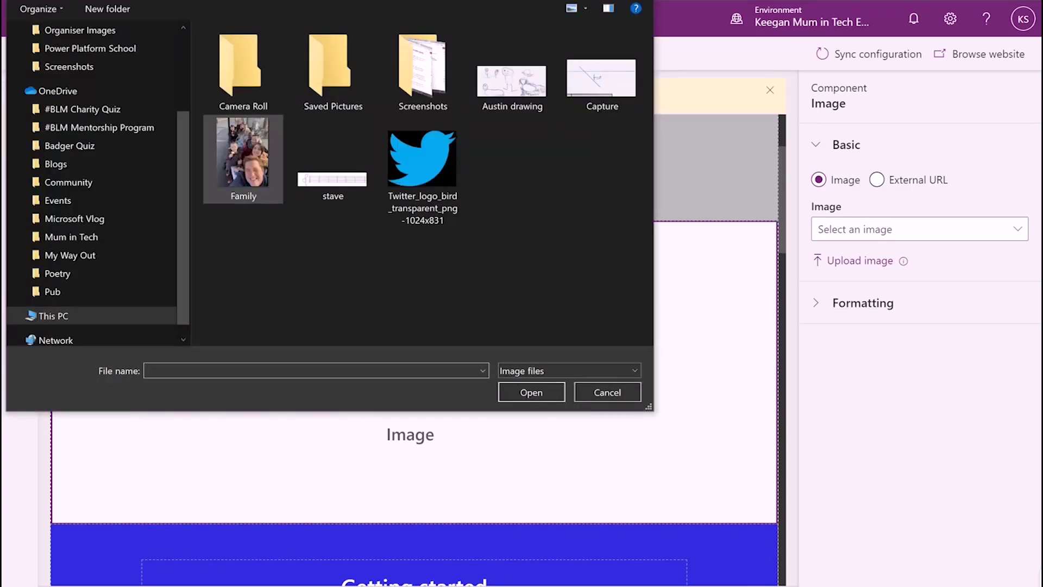
{"action": "left_click", "coordinate": [243, 160]}
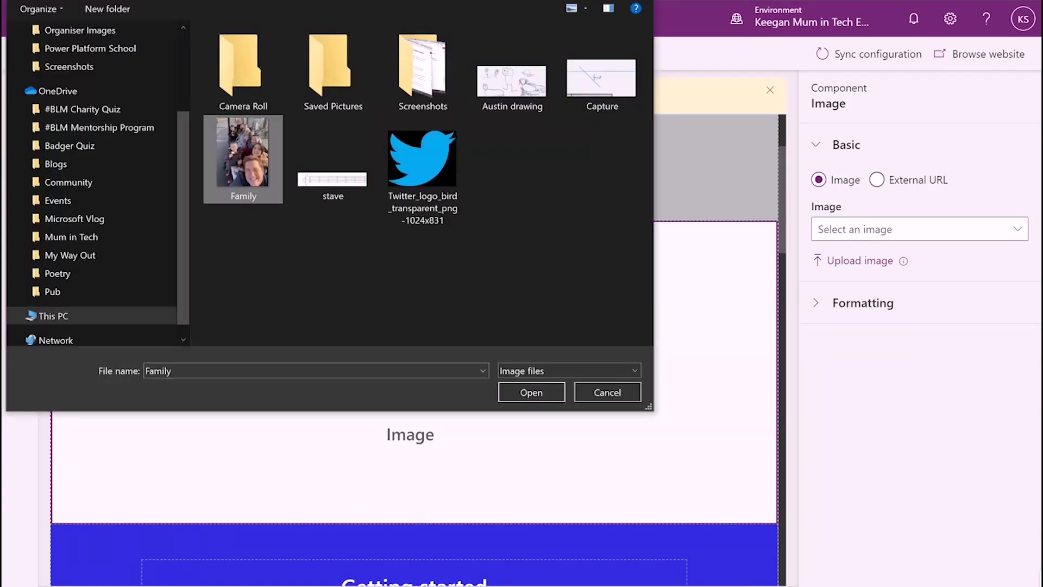
{"action": "left_click", "coordinate": [531, 392]}
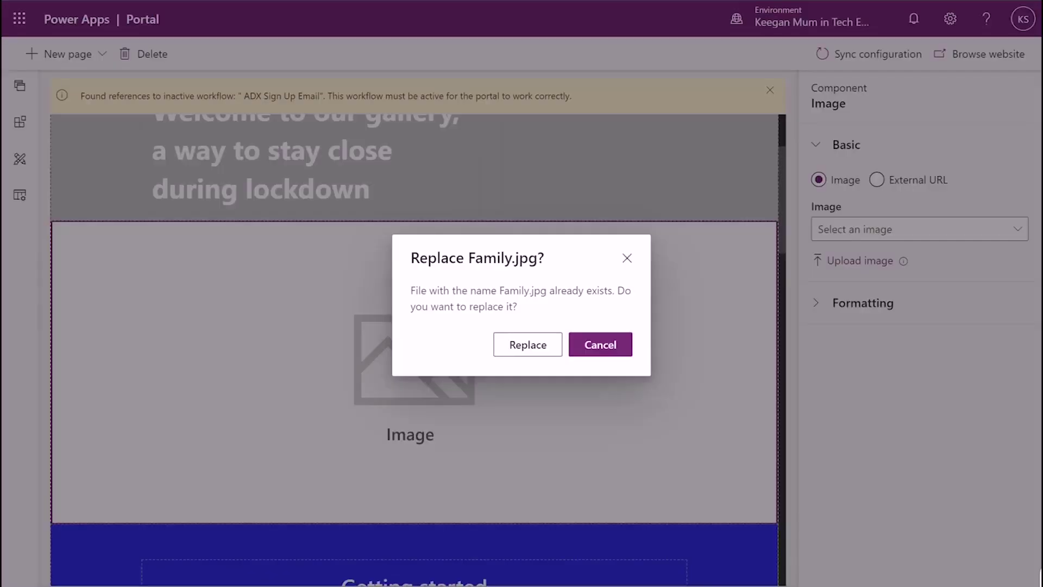
{"action": "left_click", "coordinate": [527, 344]}
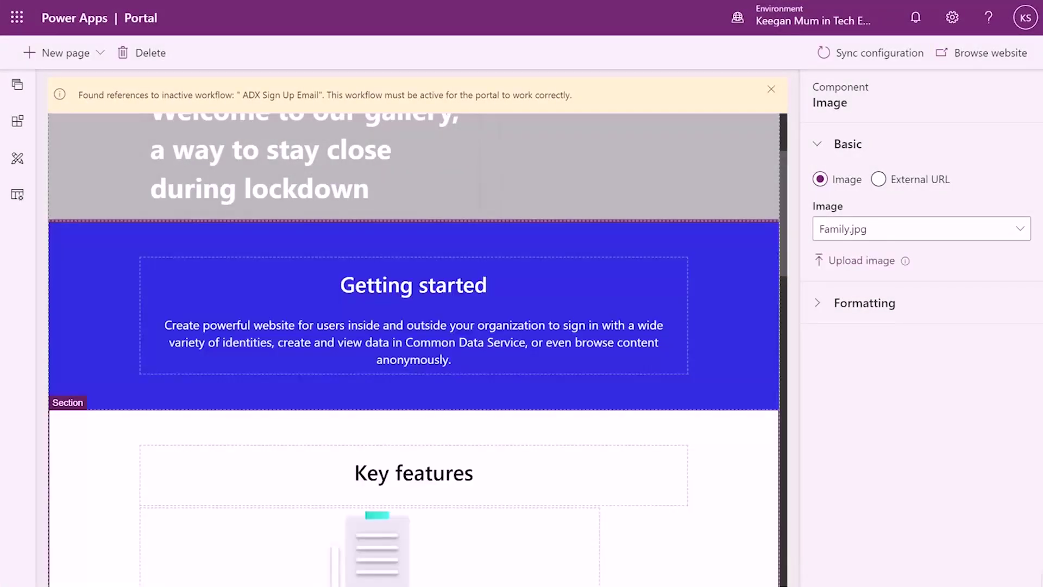
{"action": "scroll", "coordinate": [417, 348], "scroll_direction": "down", "scroll_amount": 5}
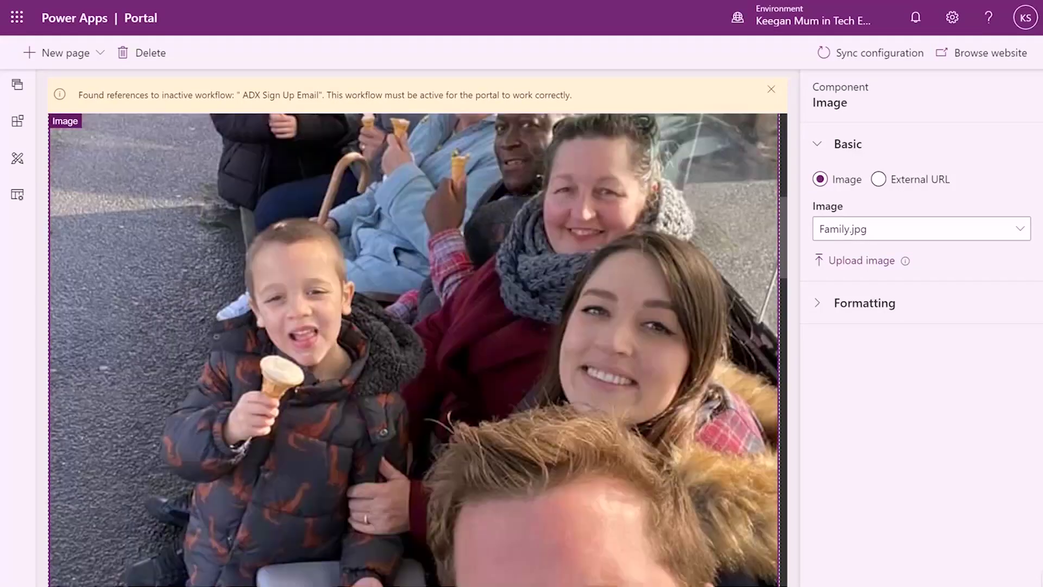
{"action": "scroll", "coordinate": [417, 348], "scroll_direction": "up", "scroll_amount": 5}
{"action": "scroll", "coordinate": [335, 469], "scroll_direction": "up", "scroll_amount": 3}
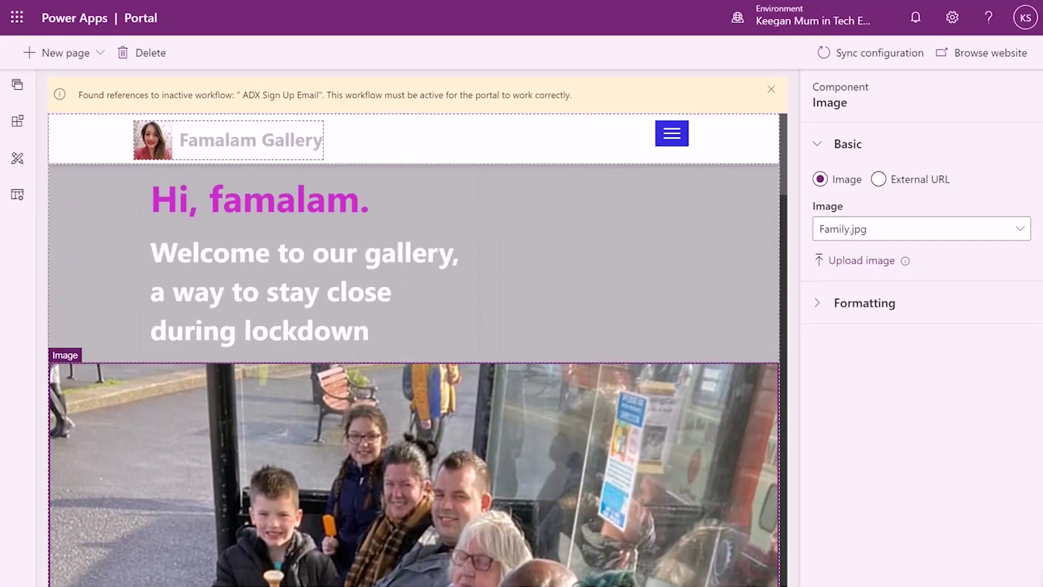